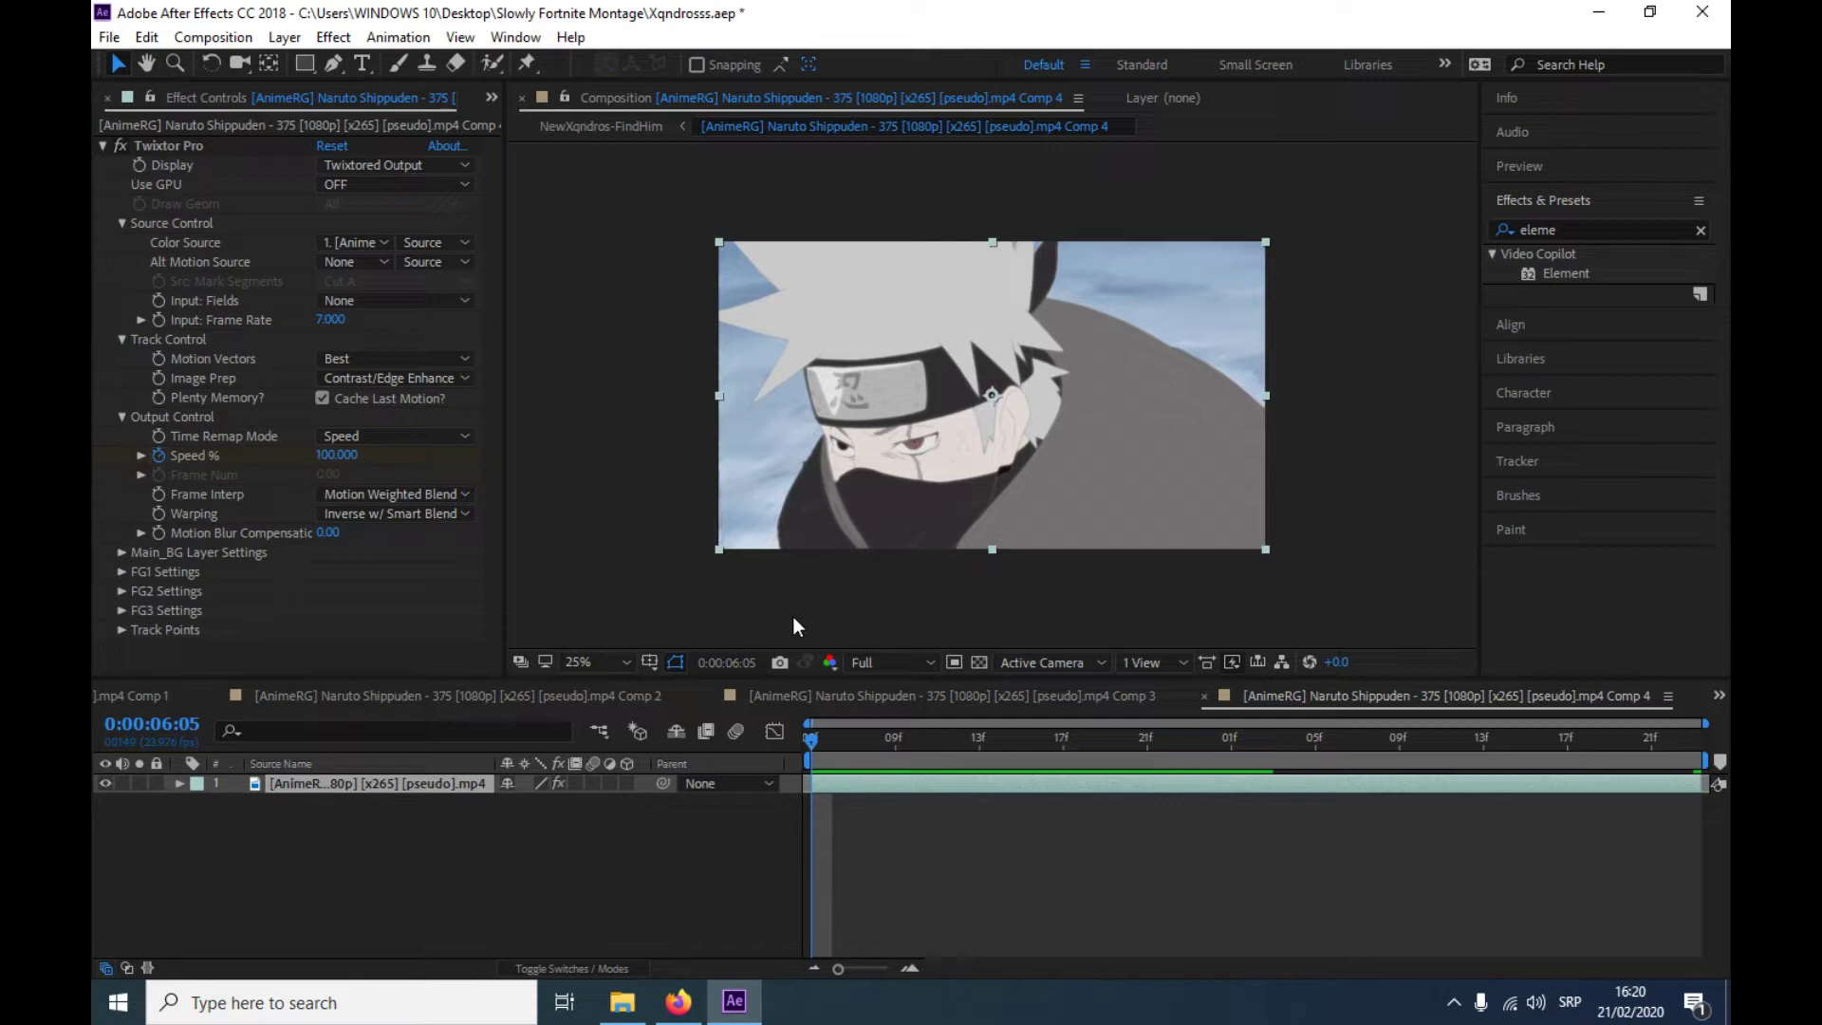
Start a new text layer on the Naruto footage in Comp 4
click(363, 65)
click(826, 351)
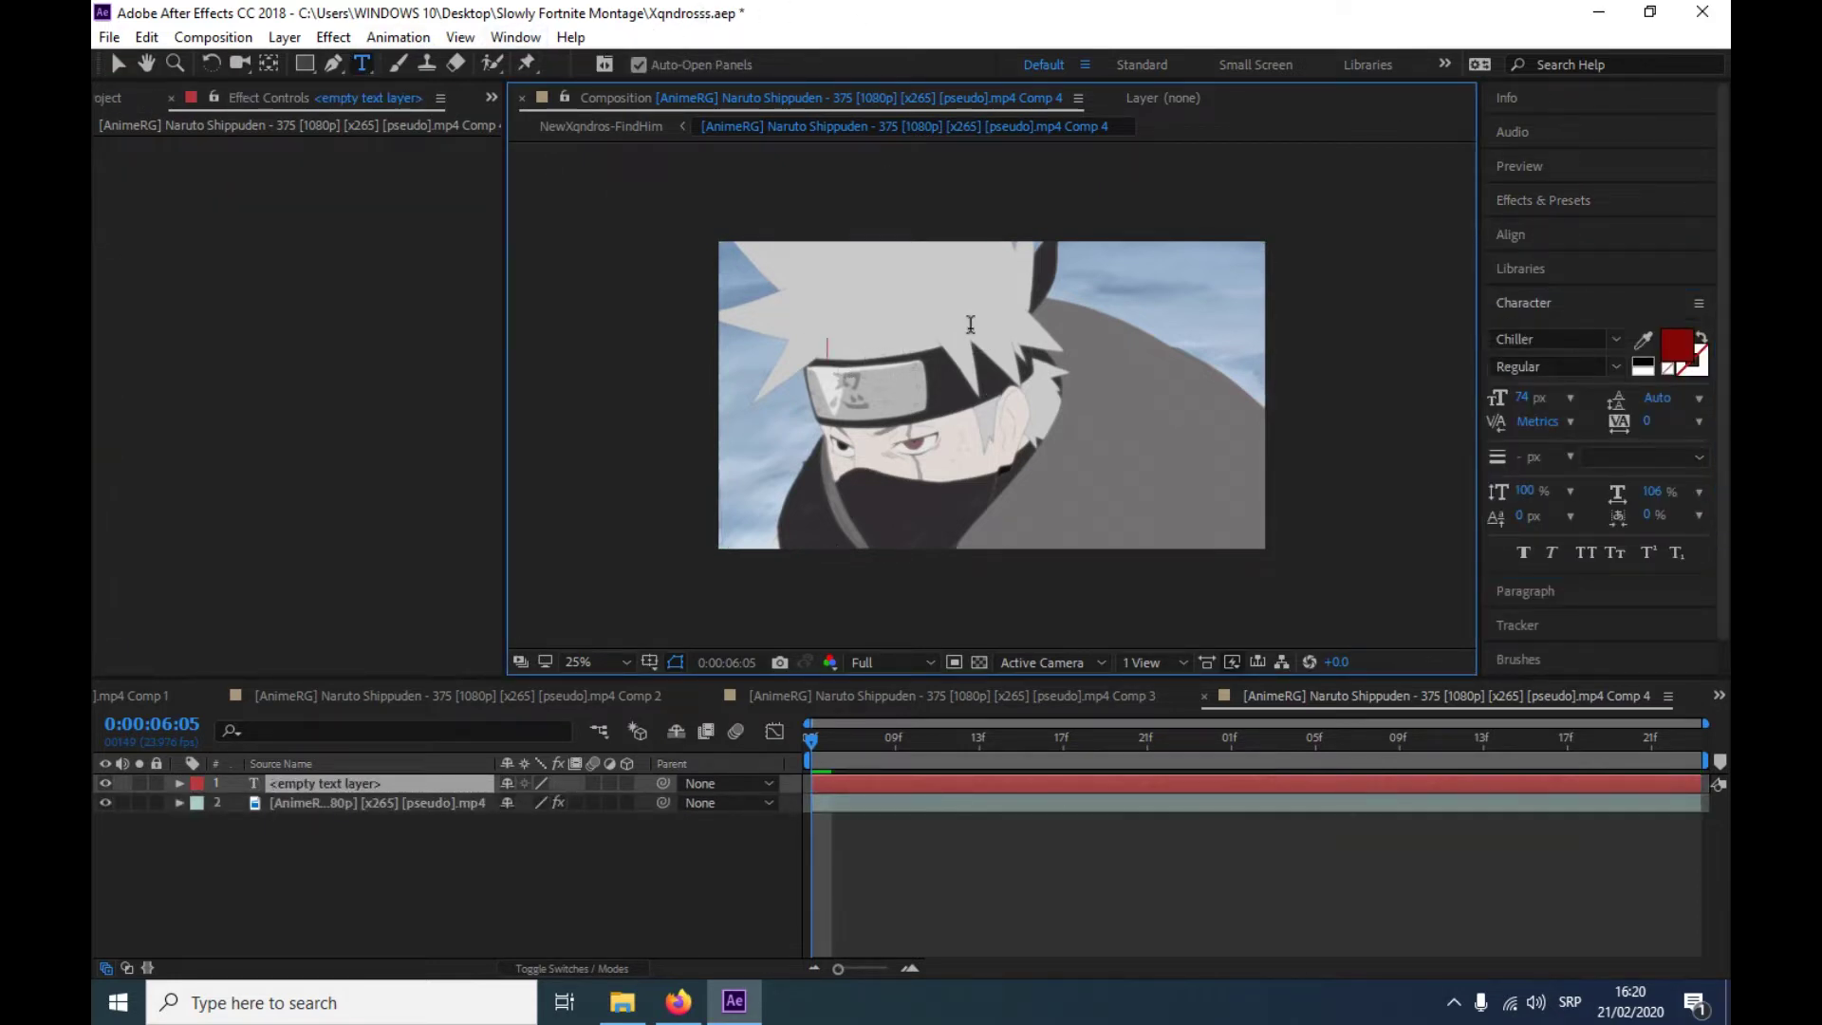
Type the title 'TEXT ANIMATION TUTORIAL' in red Chiller over the footage and commit it
text(TEXT)
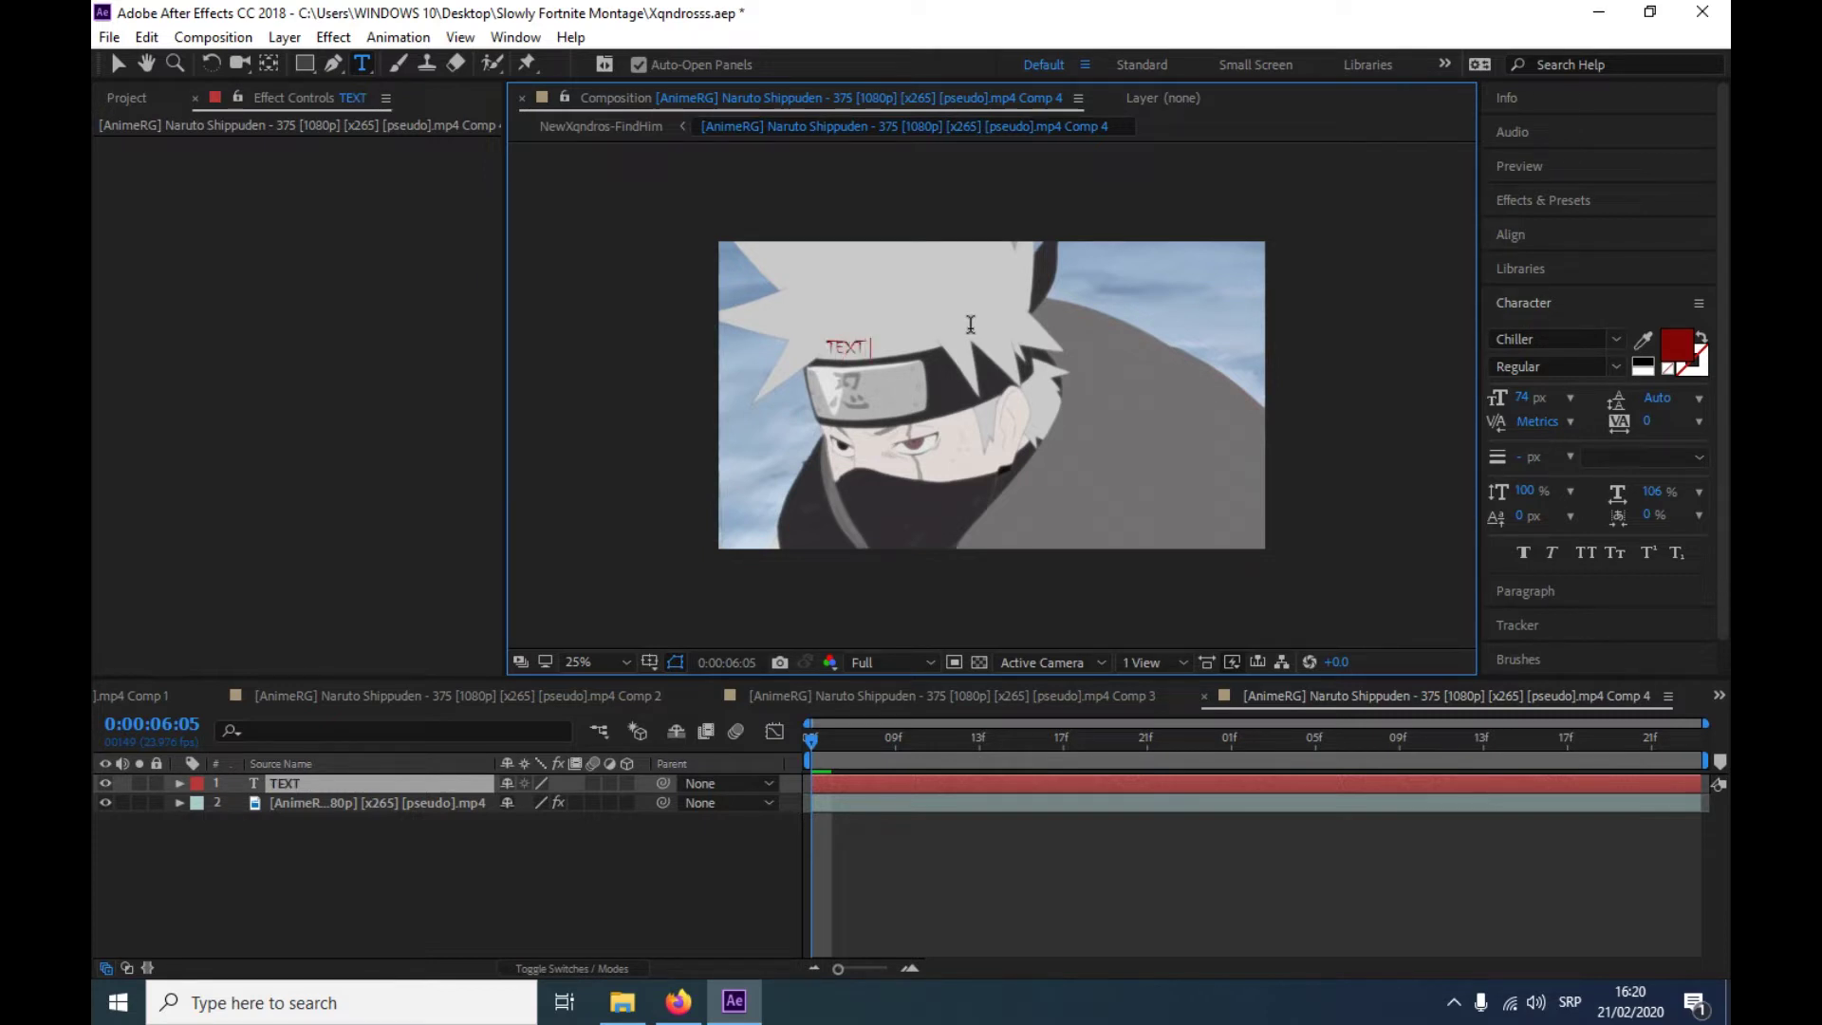
text( TUTORIAL)
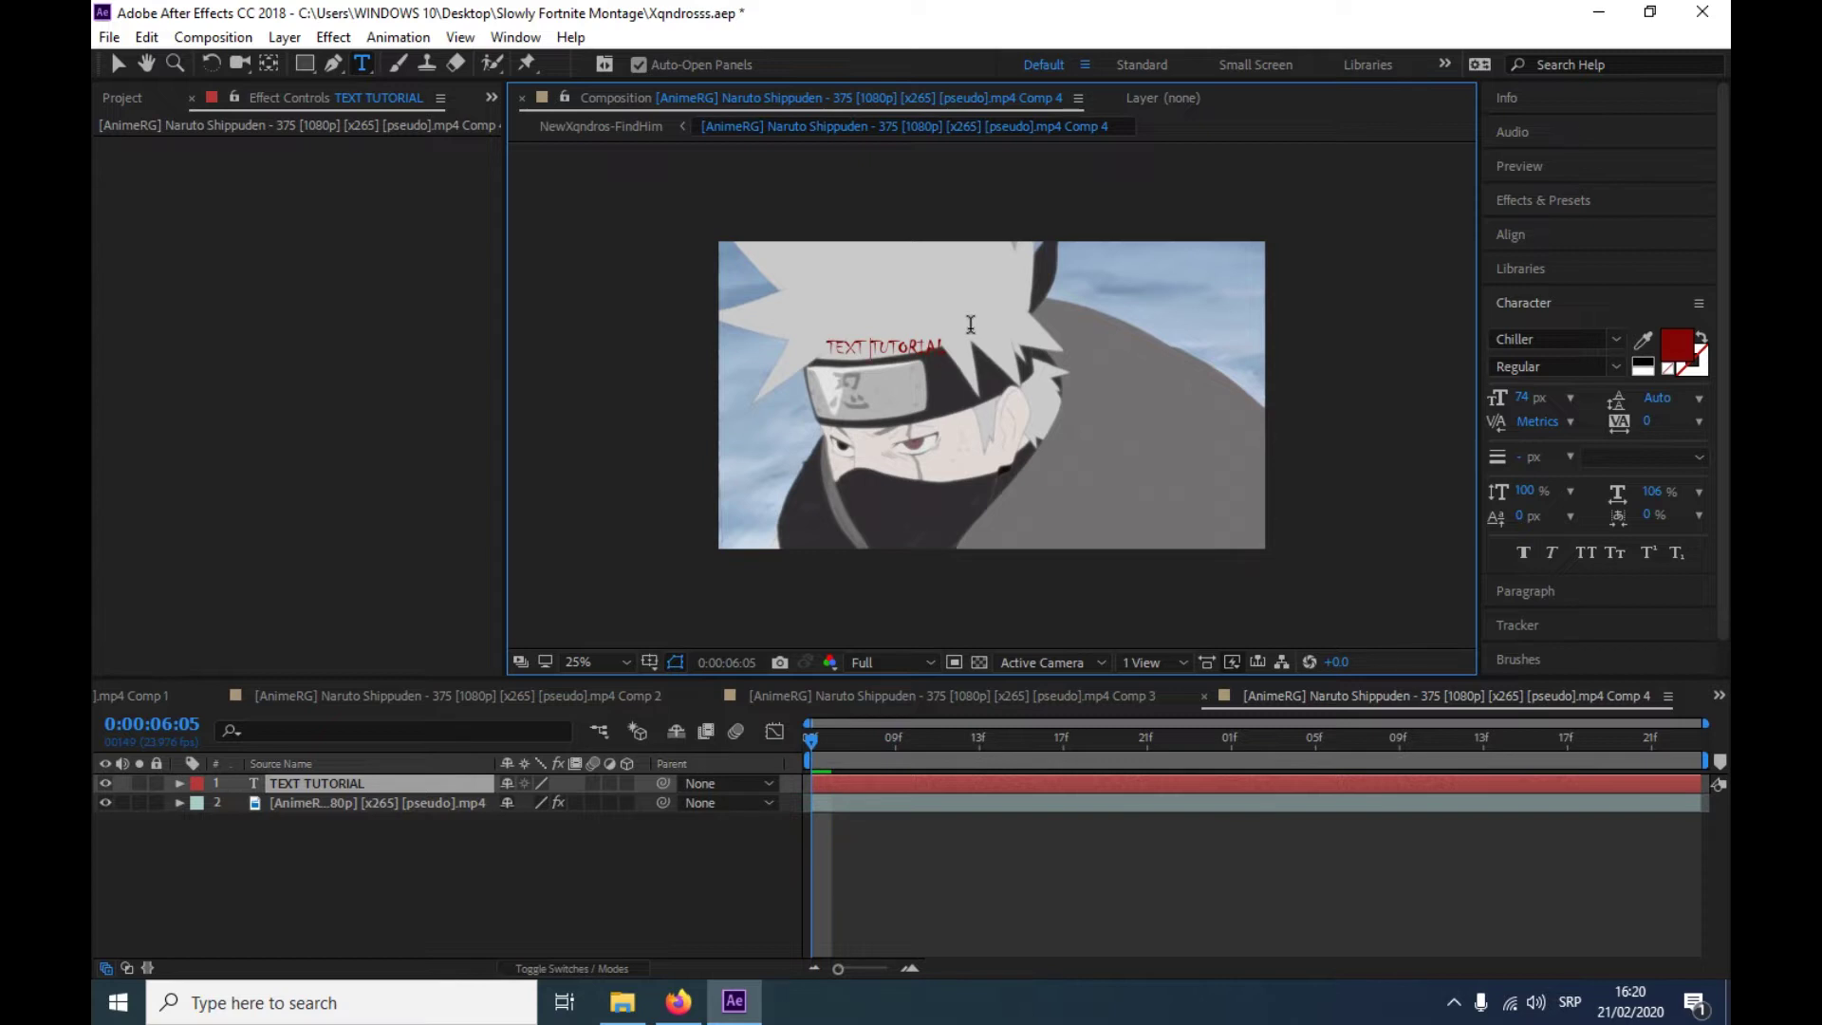
text(ANIMA)
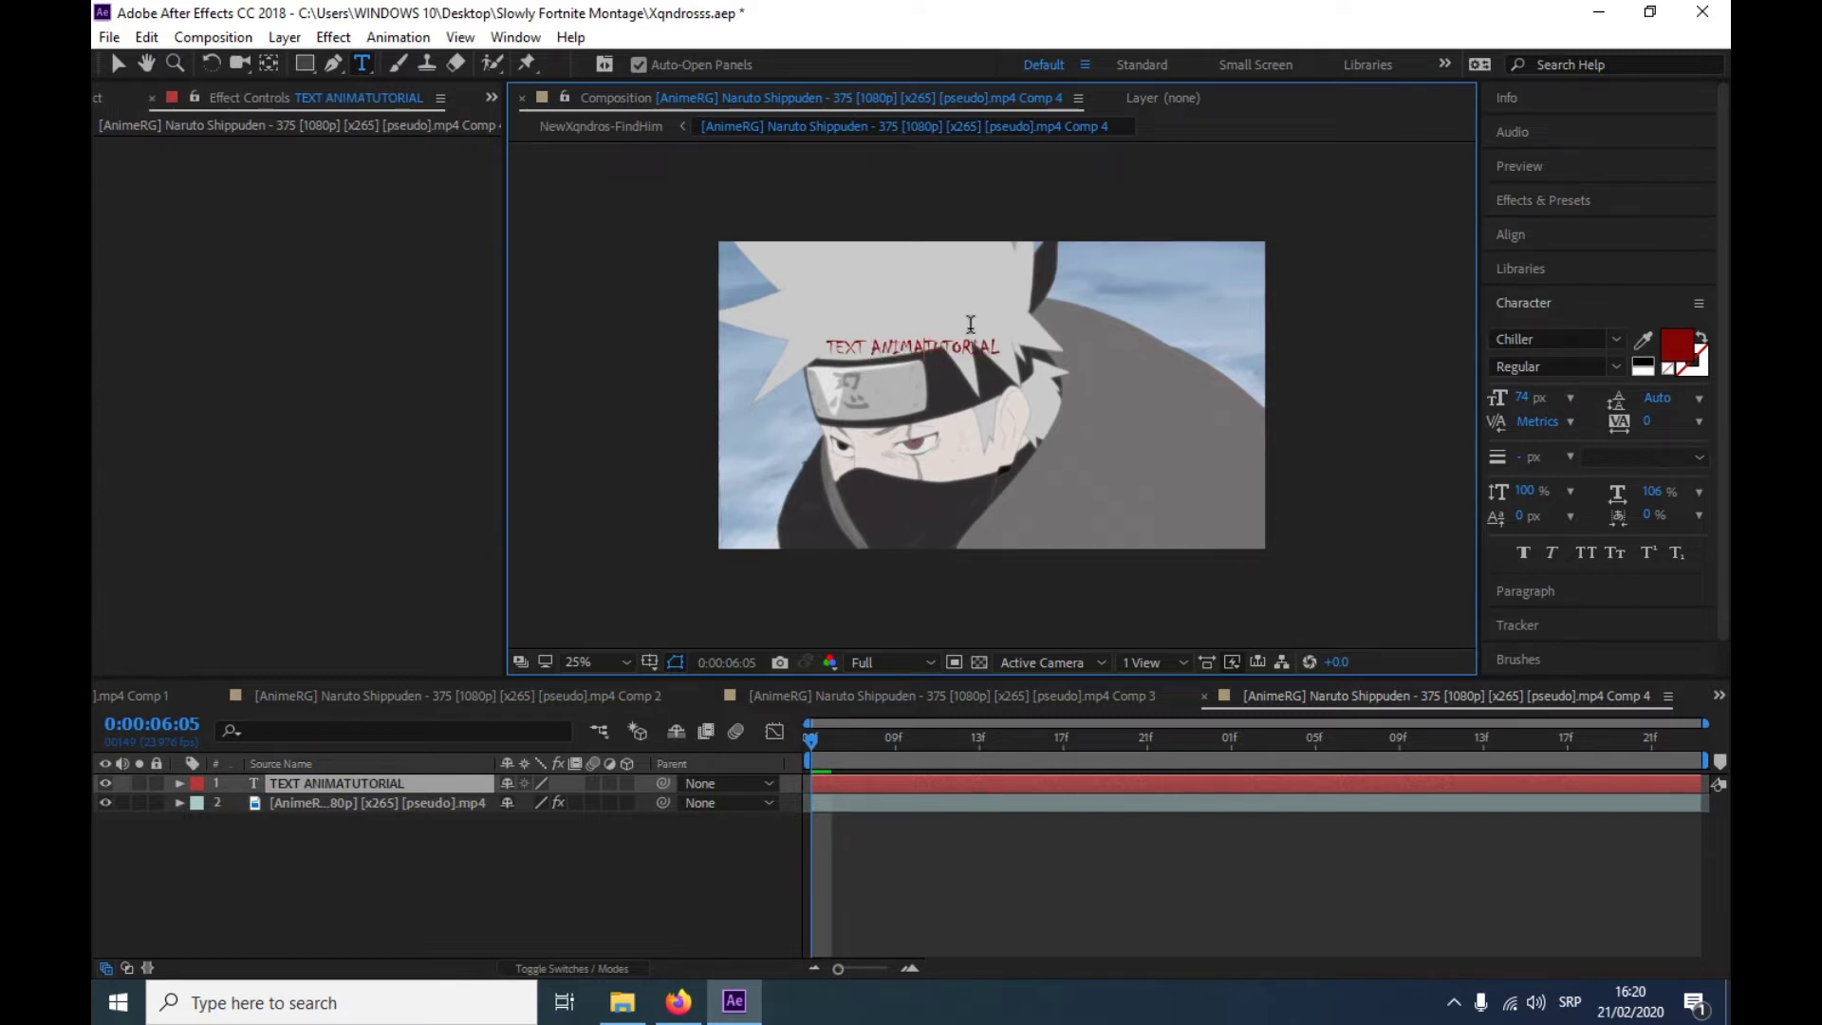
text(TION T)
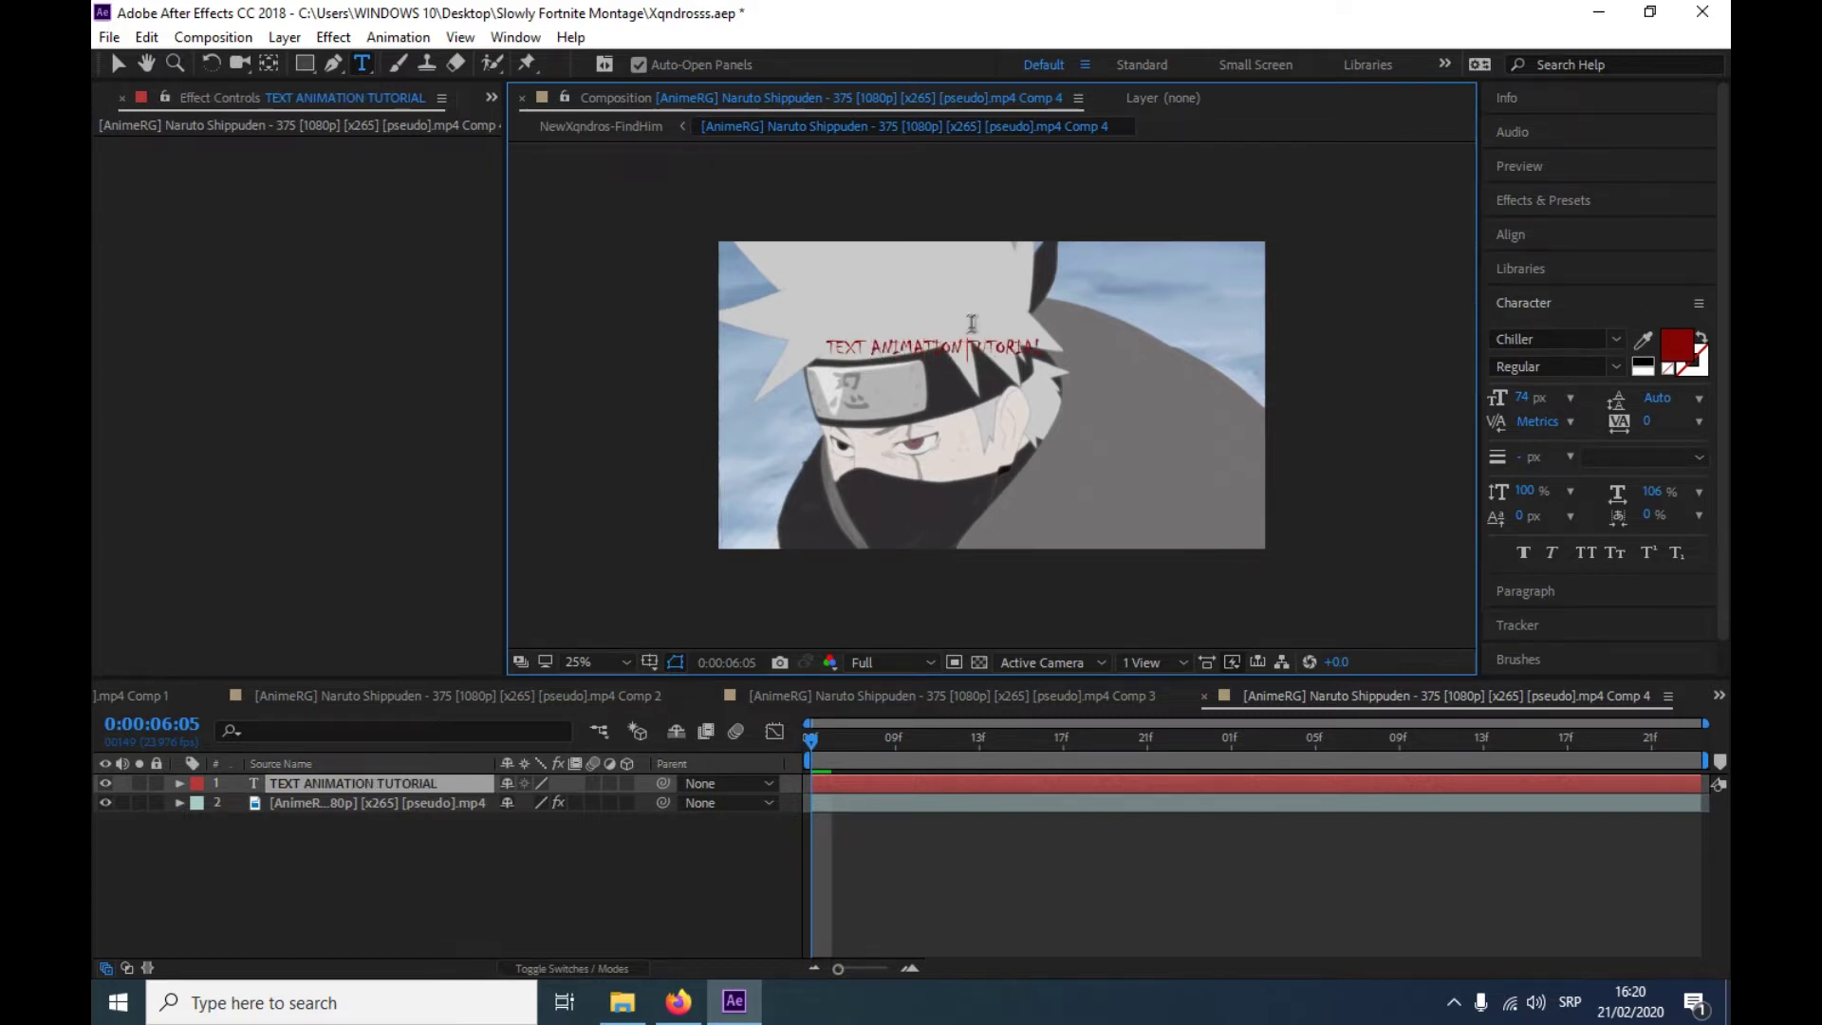
click(854, 809)
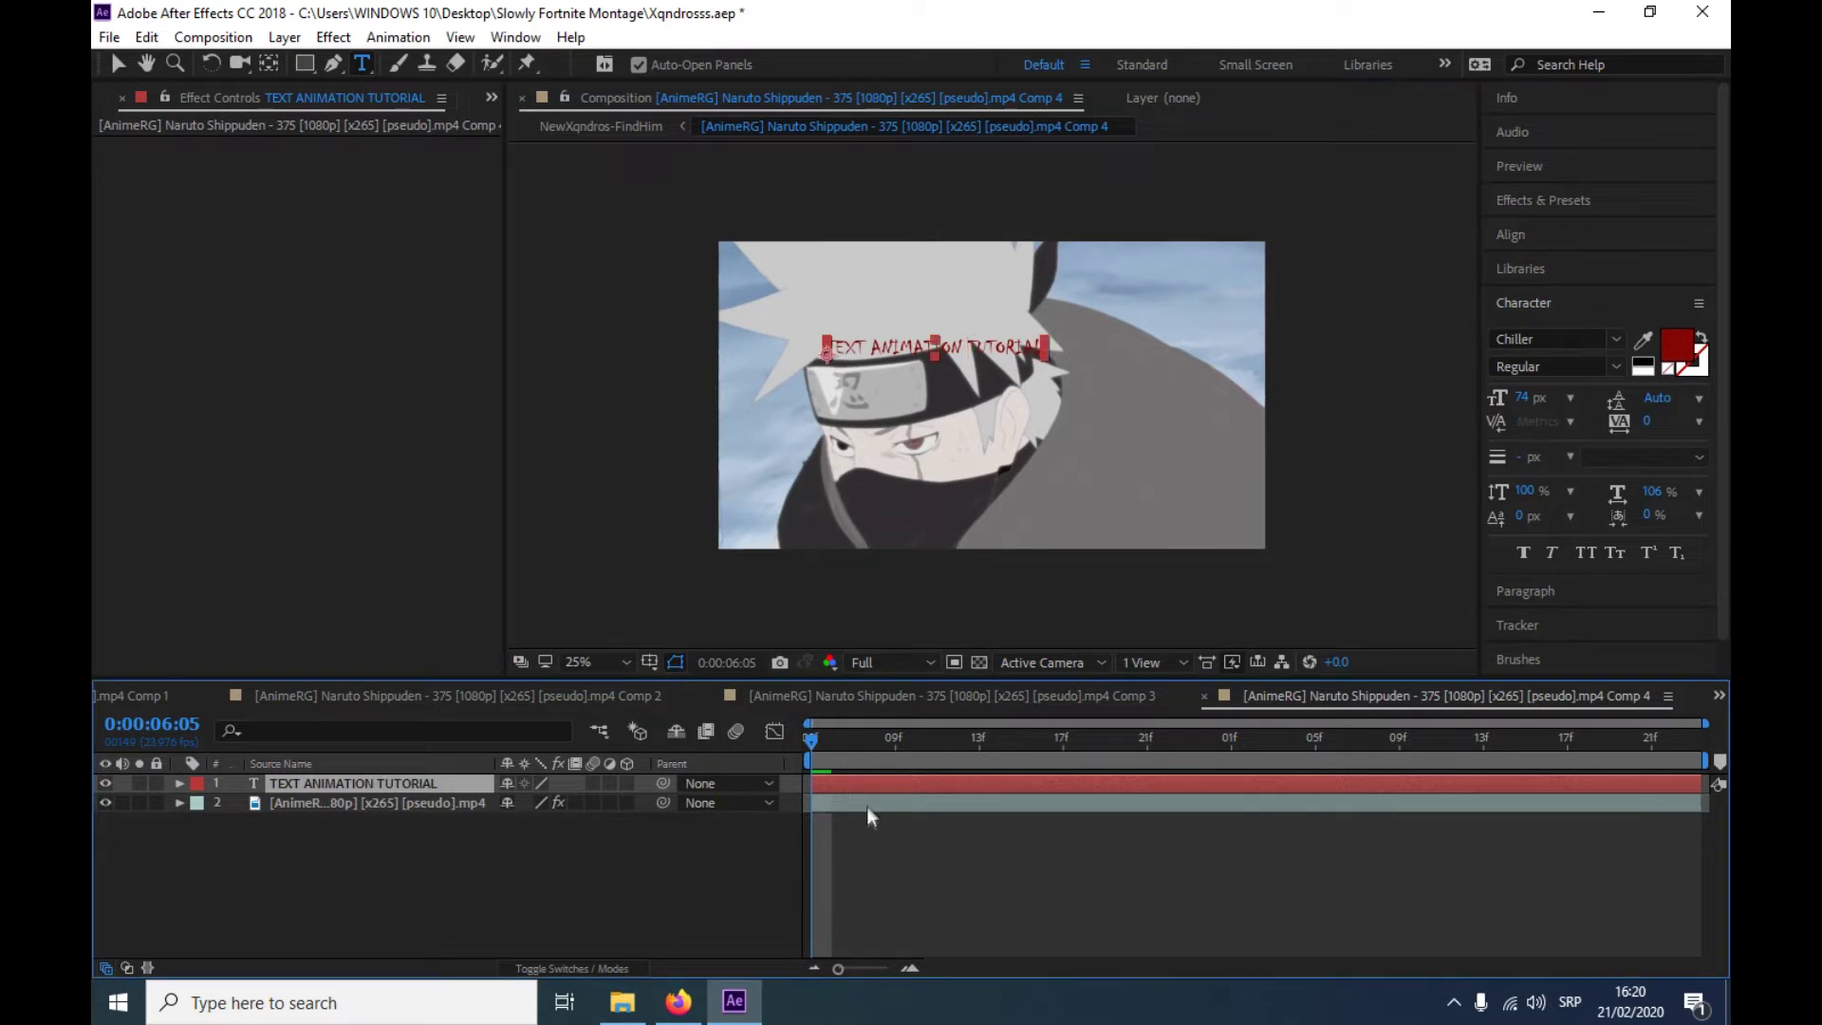
right_click(228, 793)
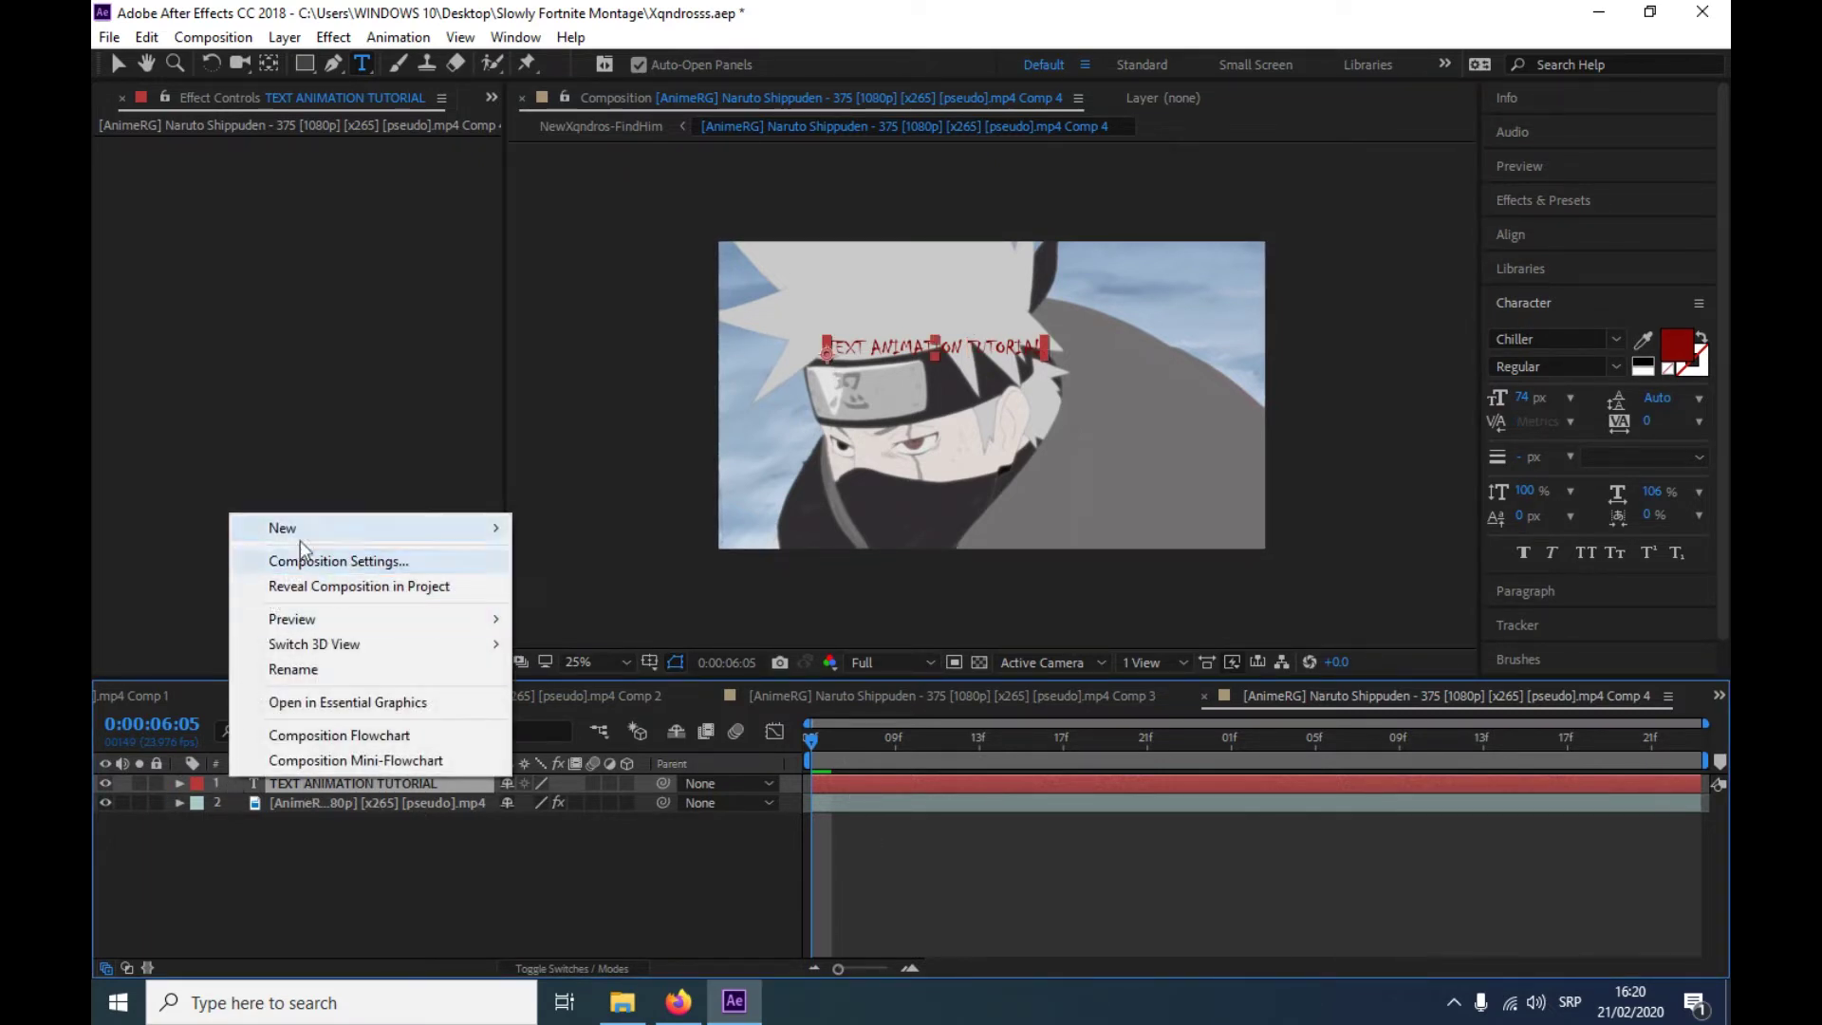
Add a new adjustment layer on top and apply the Element effect to it
mouse_move(284, 527)
click(570, 713)
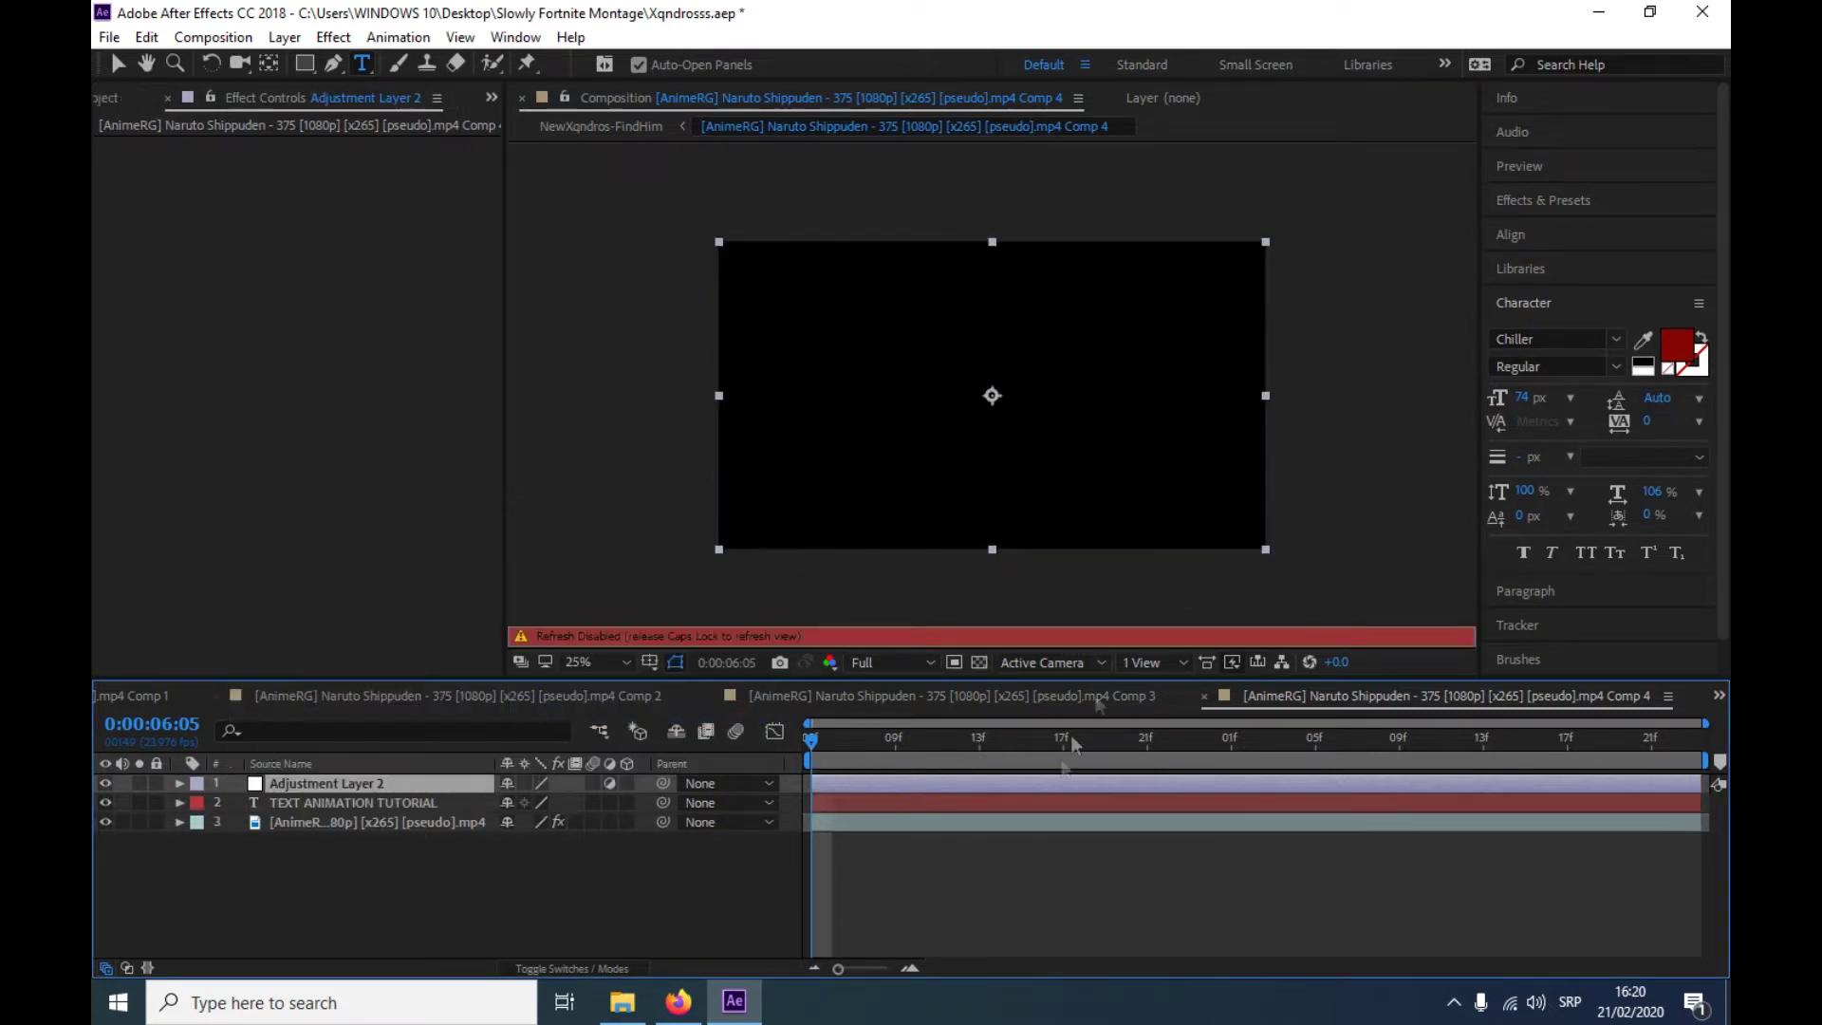
click(1570, 203)
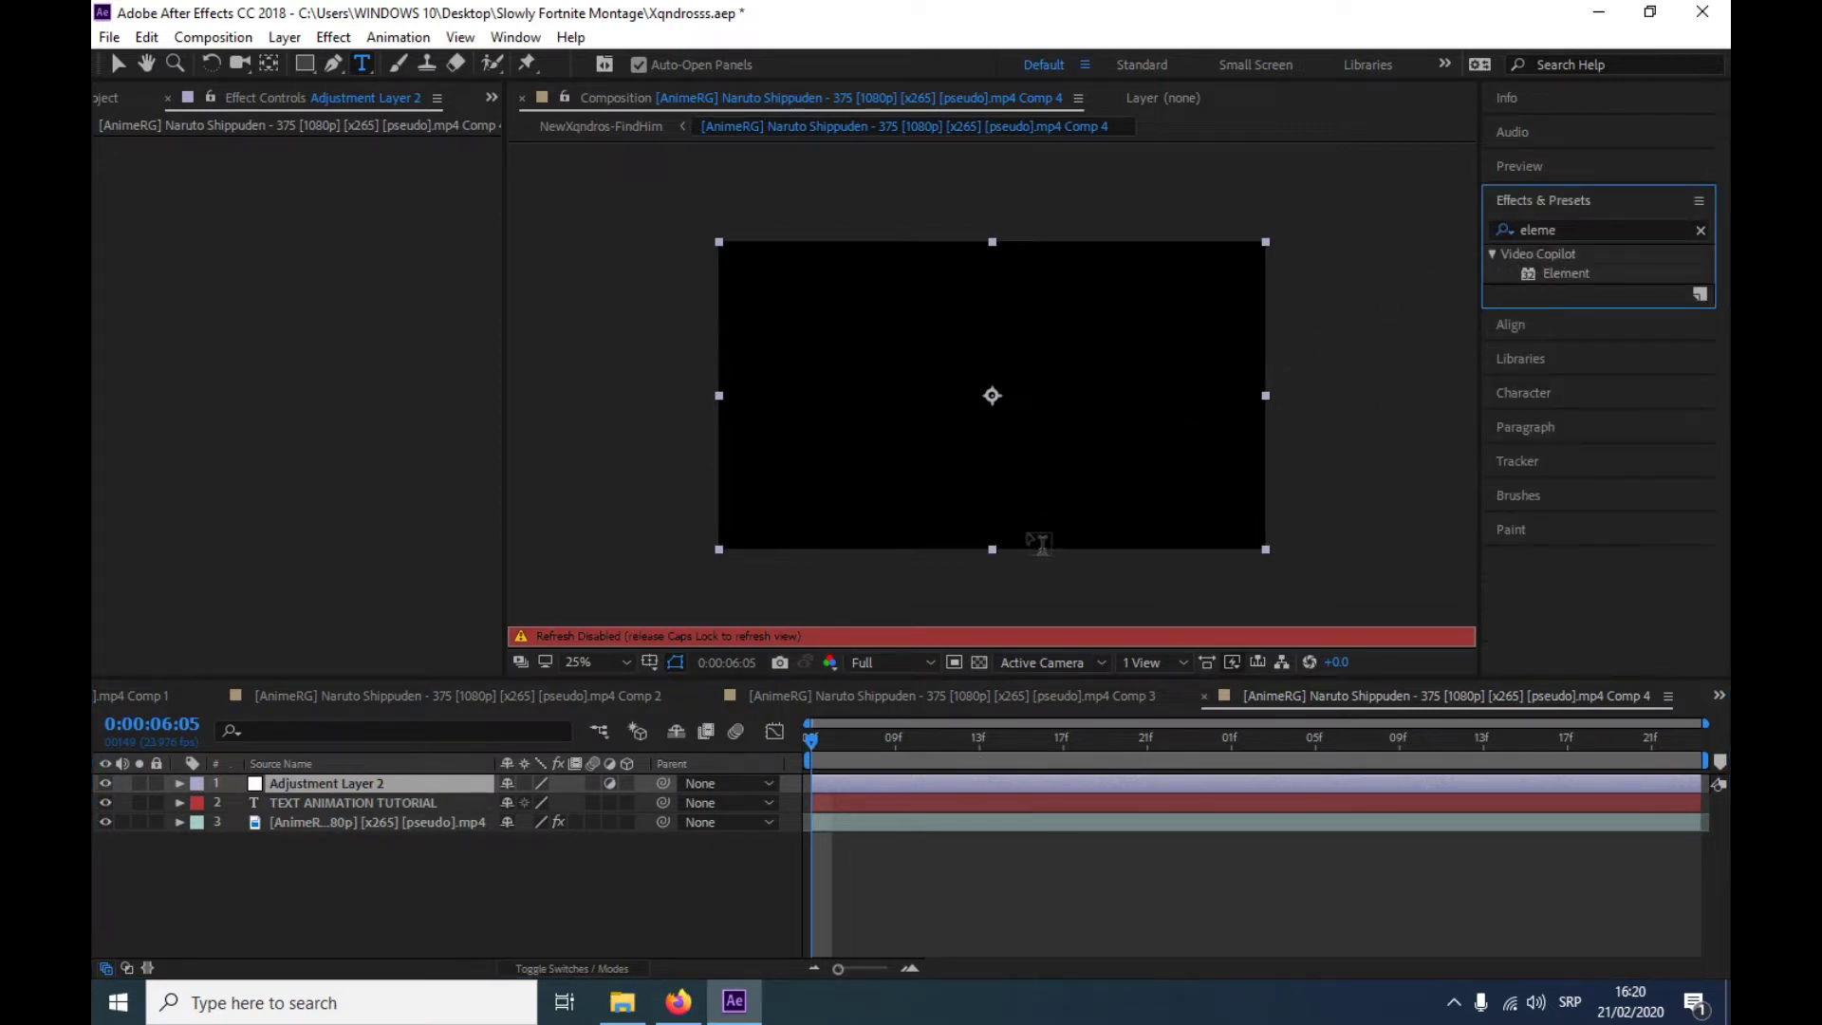
key(Caps_Lock)
drag(1566, 273, 906, 797)
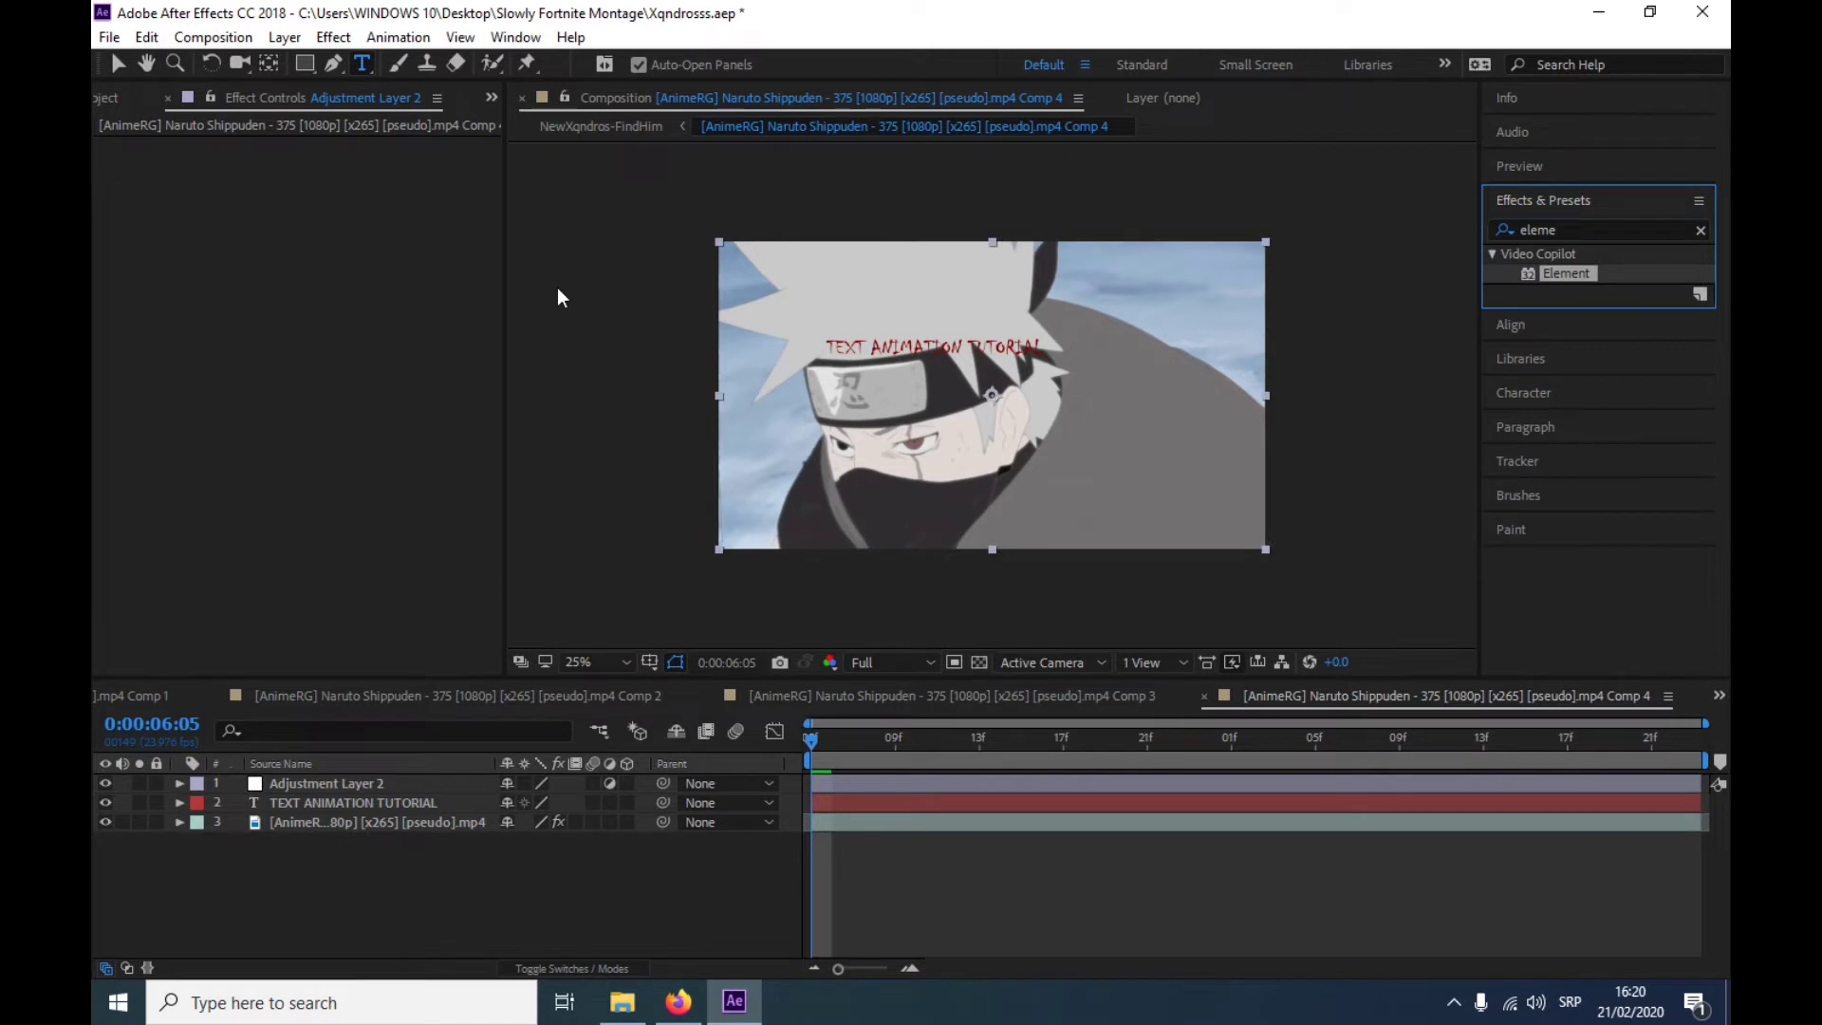
key(v)
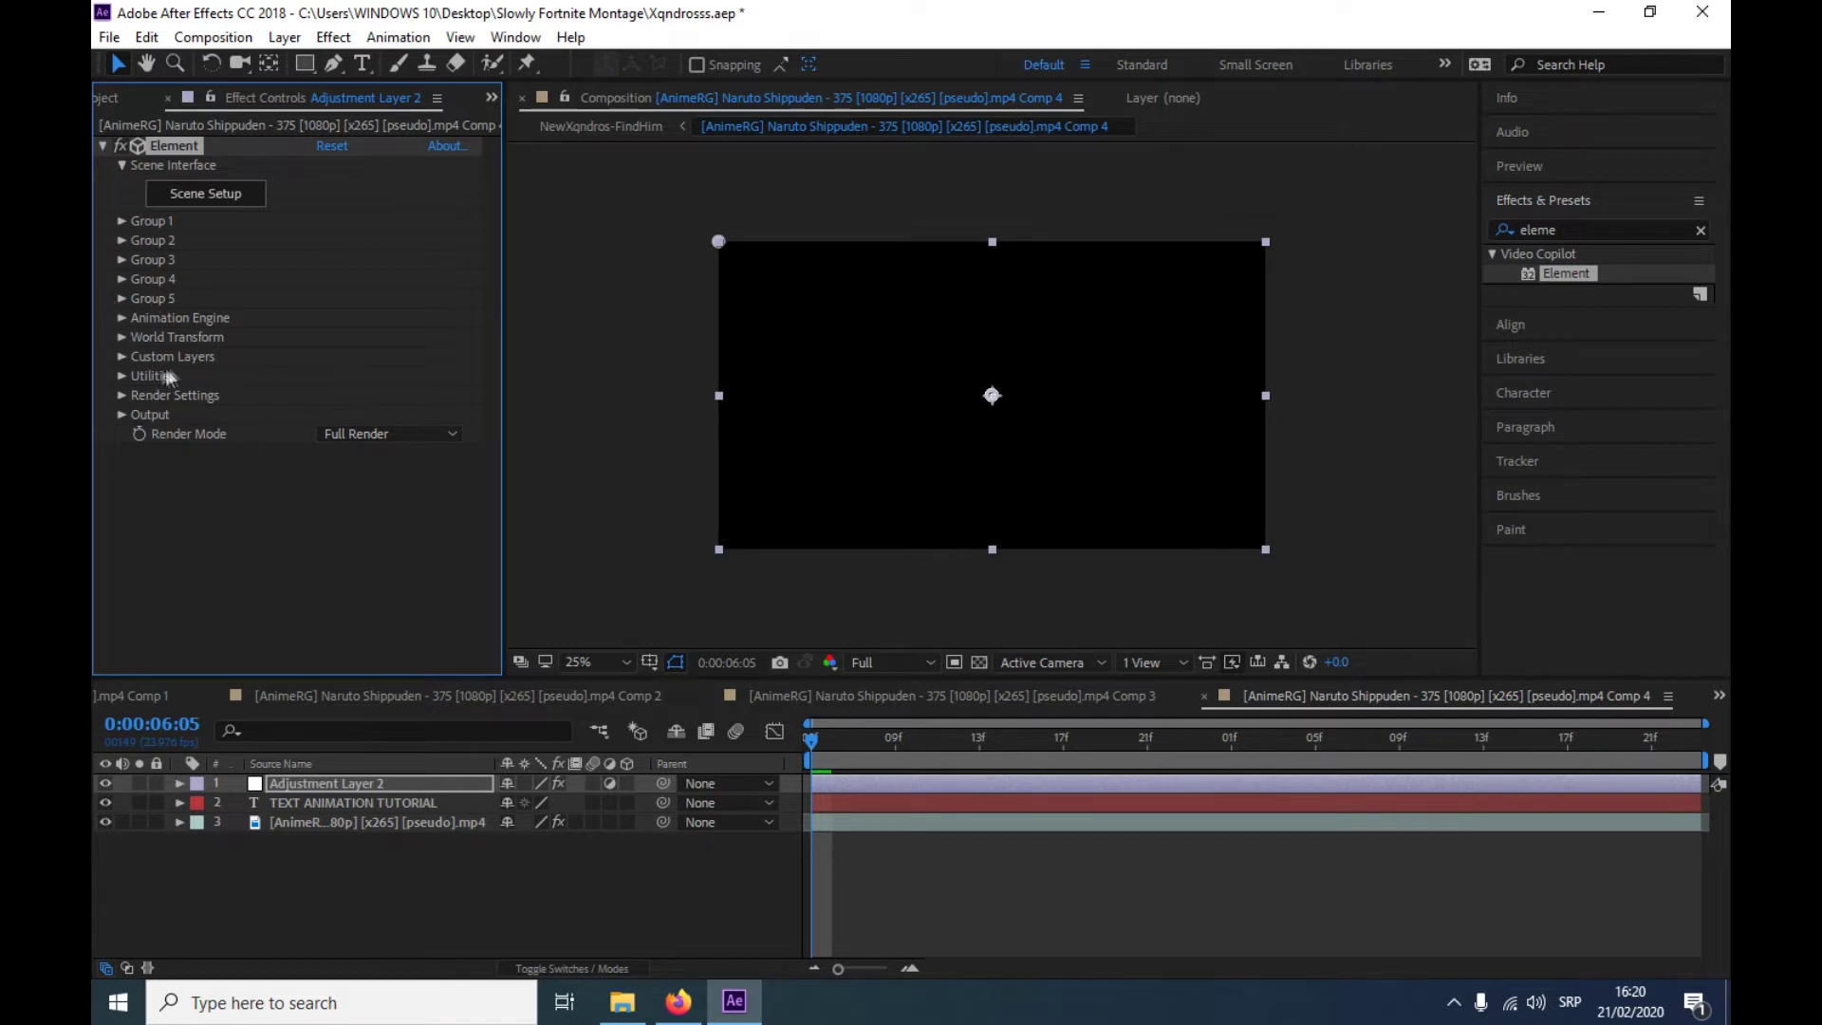
Set Element's Custom Text and Masks Path Layer 1 to the TEXT ANIMATION TUTORIAL layer
click(120, 357)
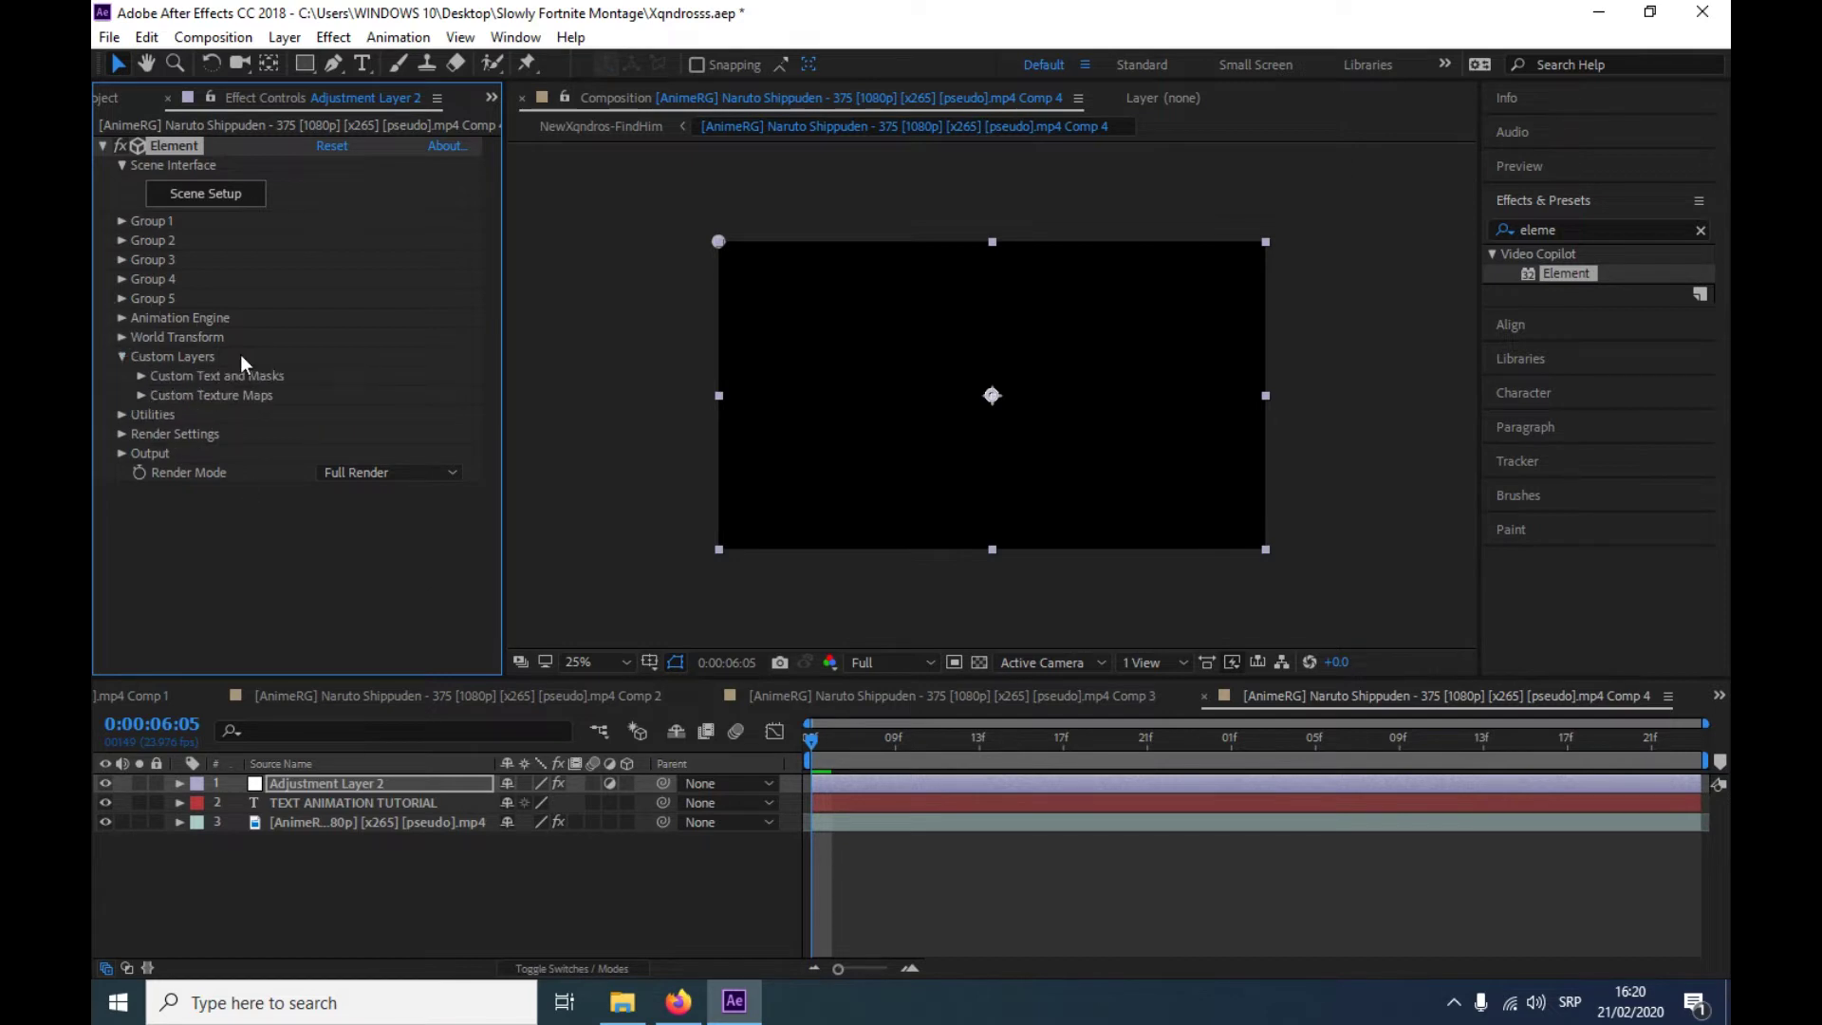
click(142, 376)
click(375, 392)
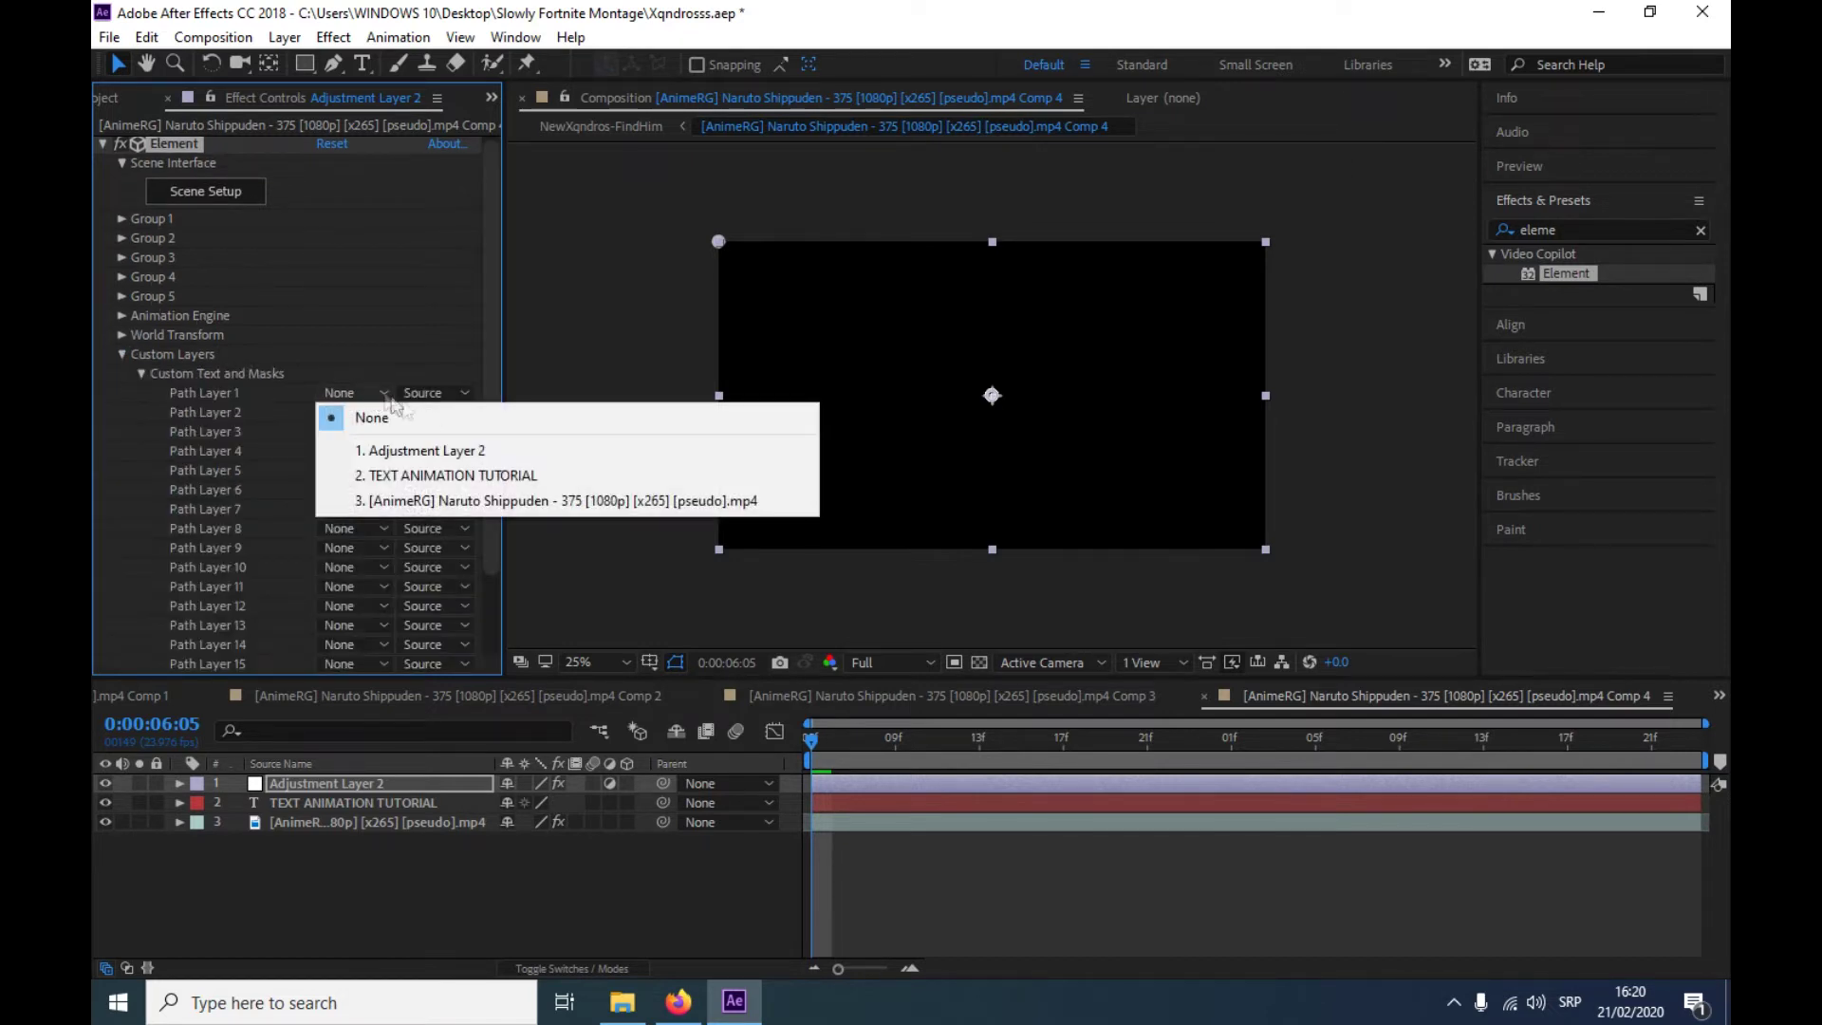
click(429, 480)
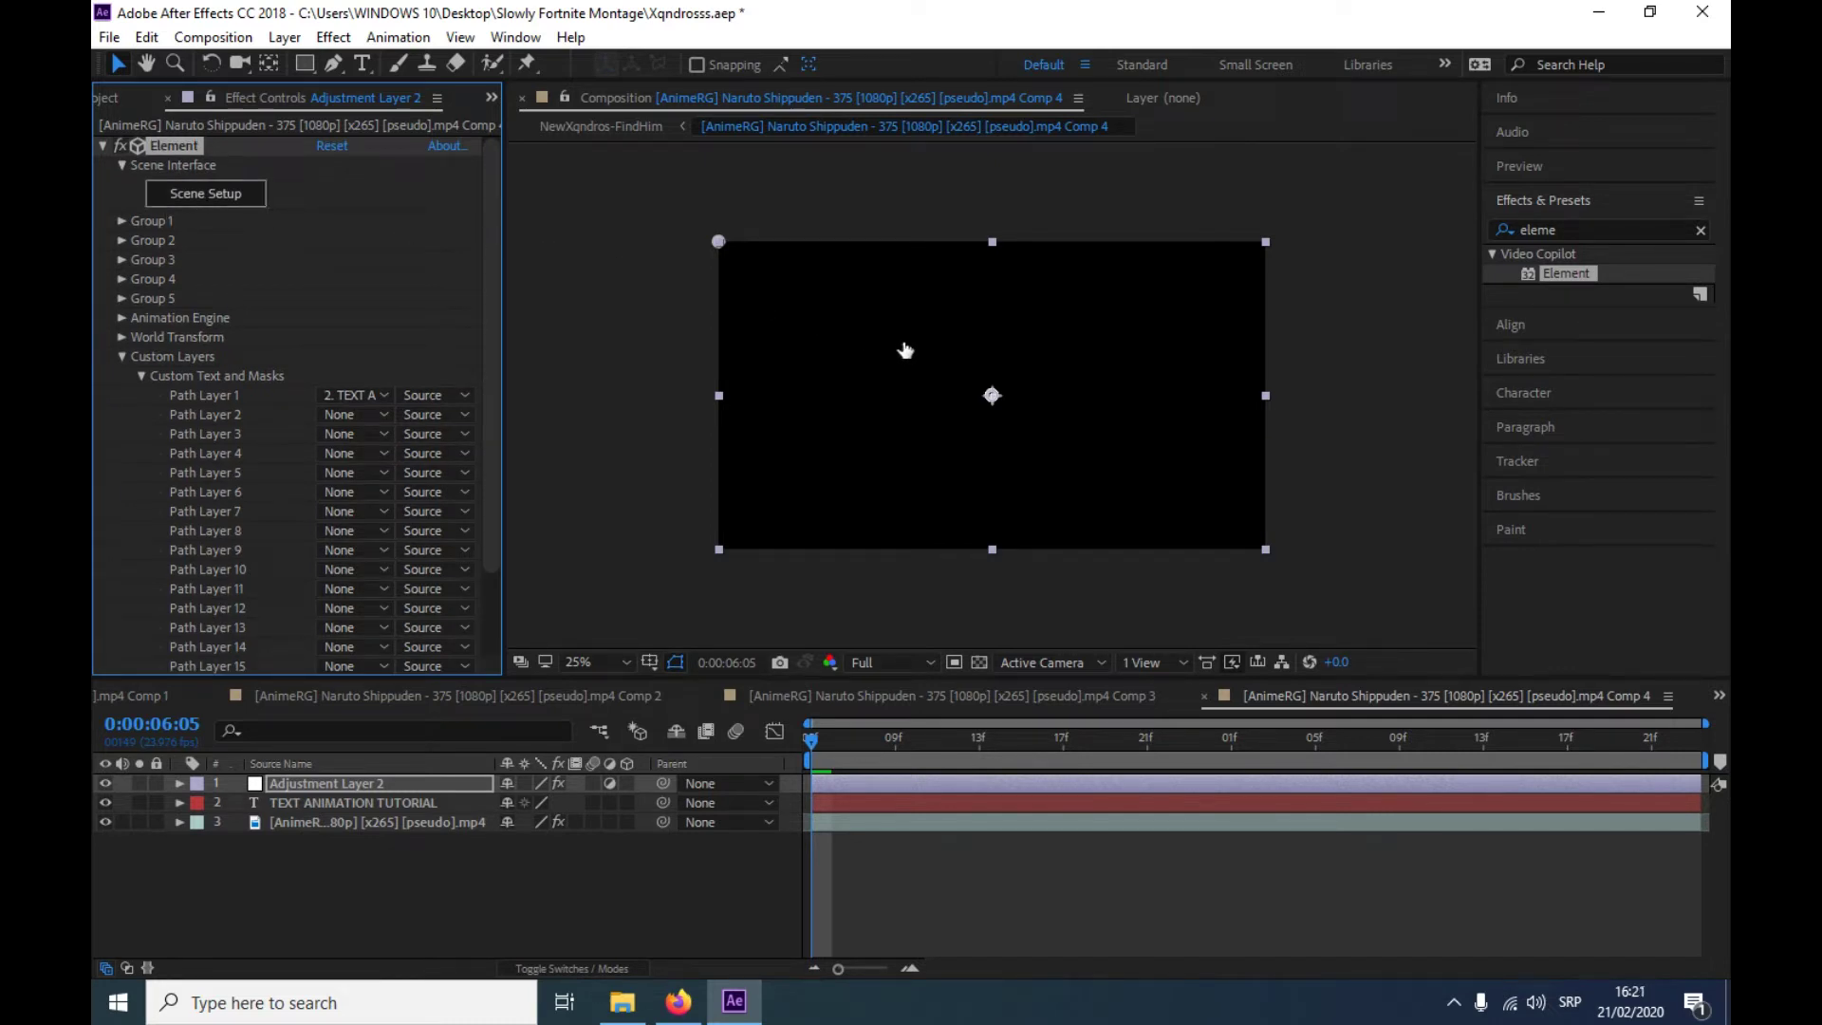
In Element Scene Setup, extrude the title and apply the Physical Photo Holder material
click(205, 193)
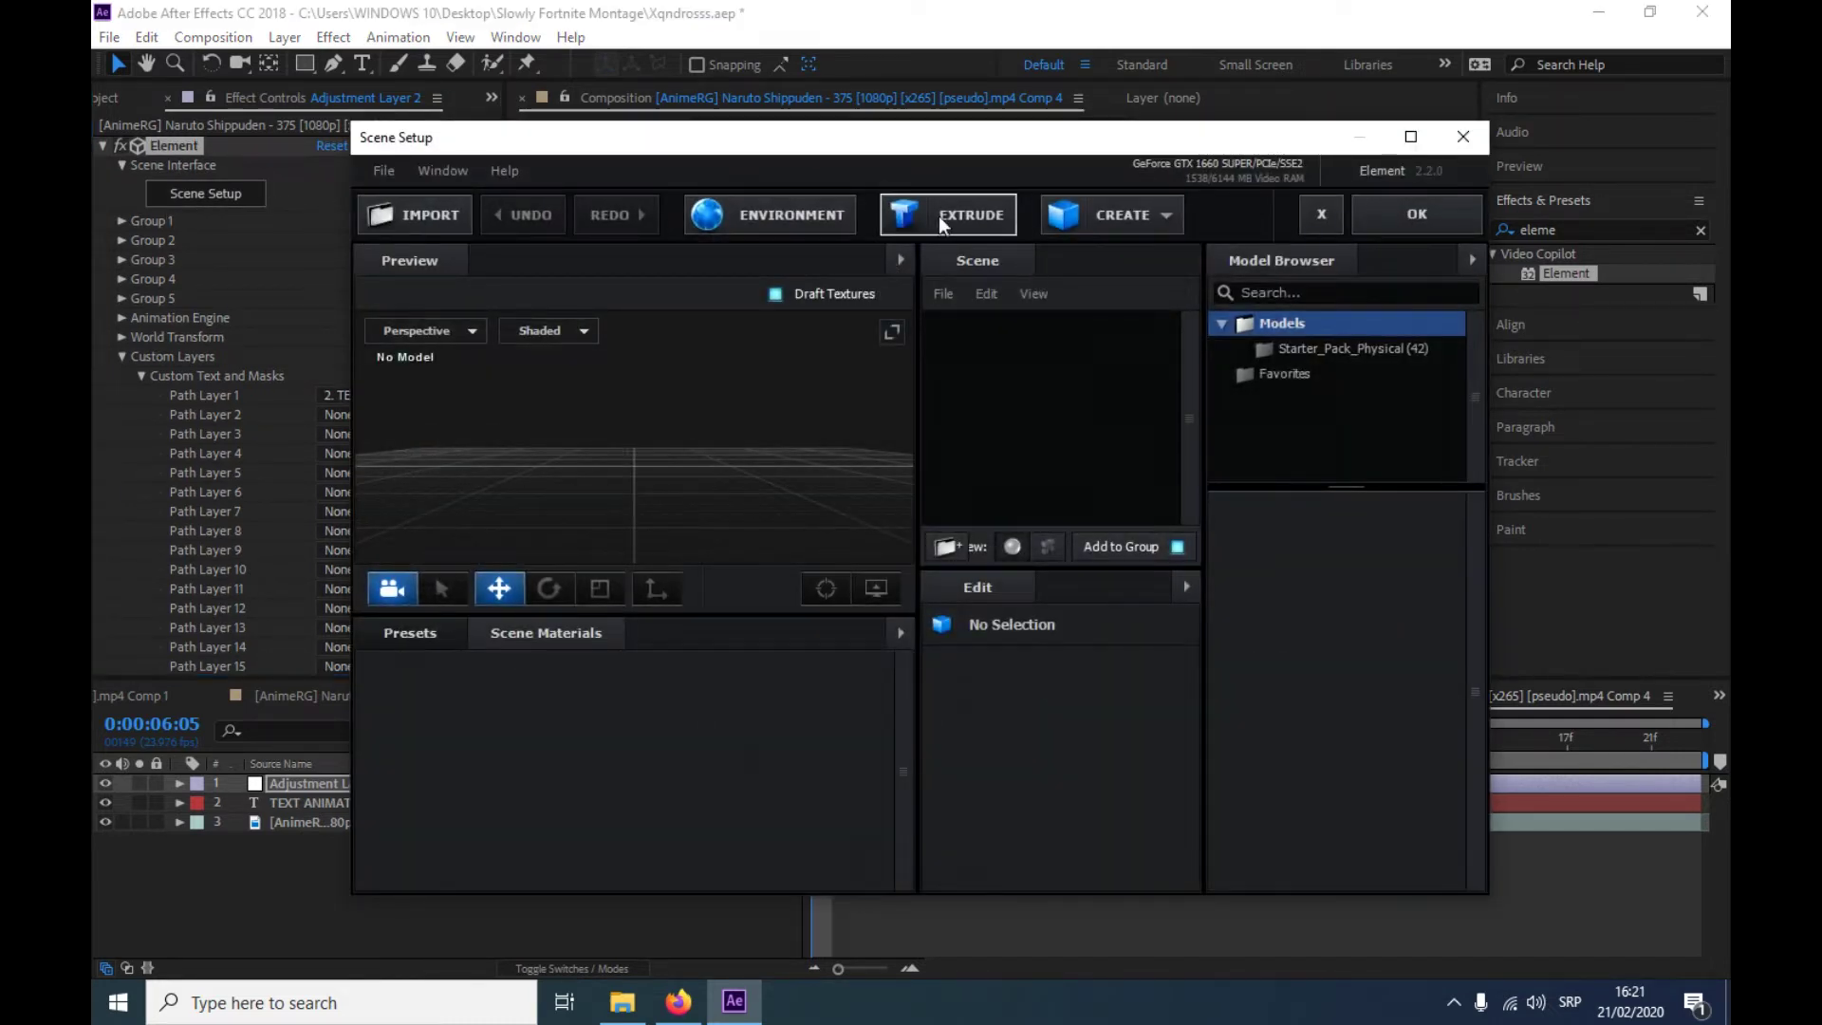
click(942, 216)
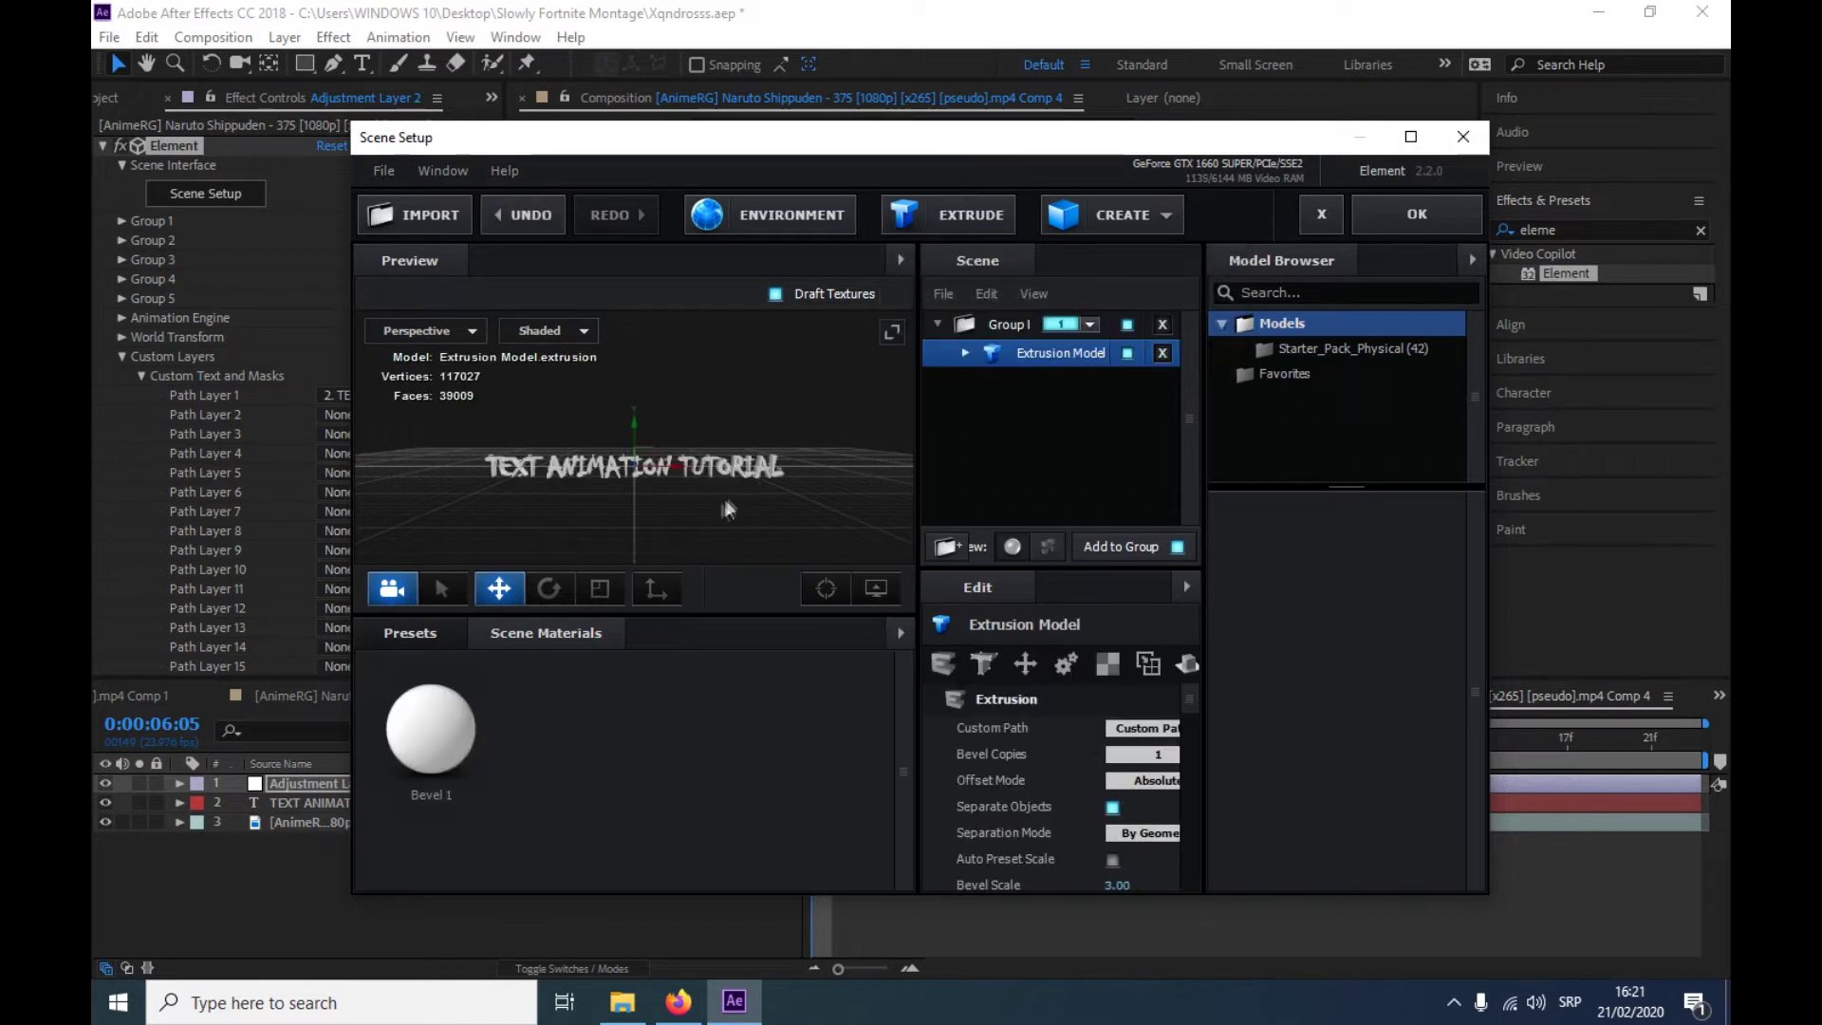
scroll(595, 482, up, 3)
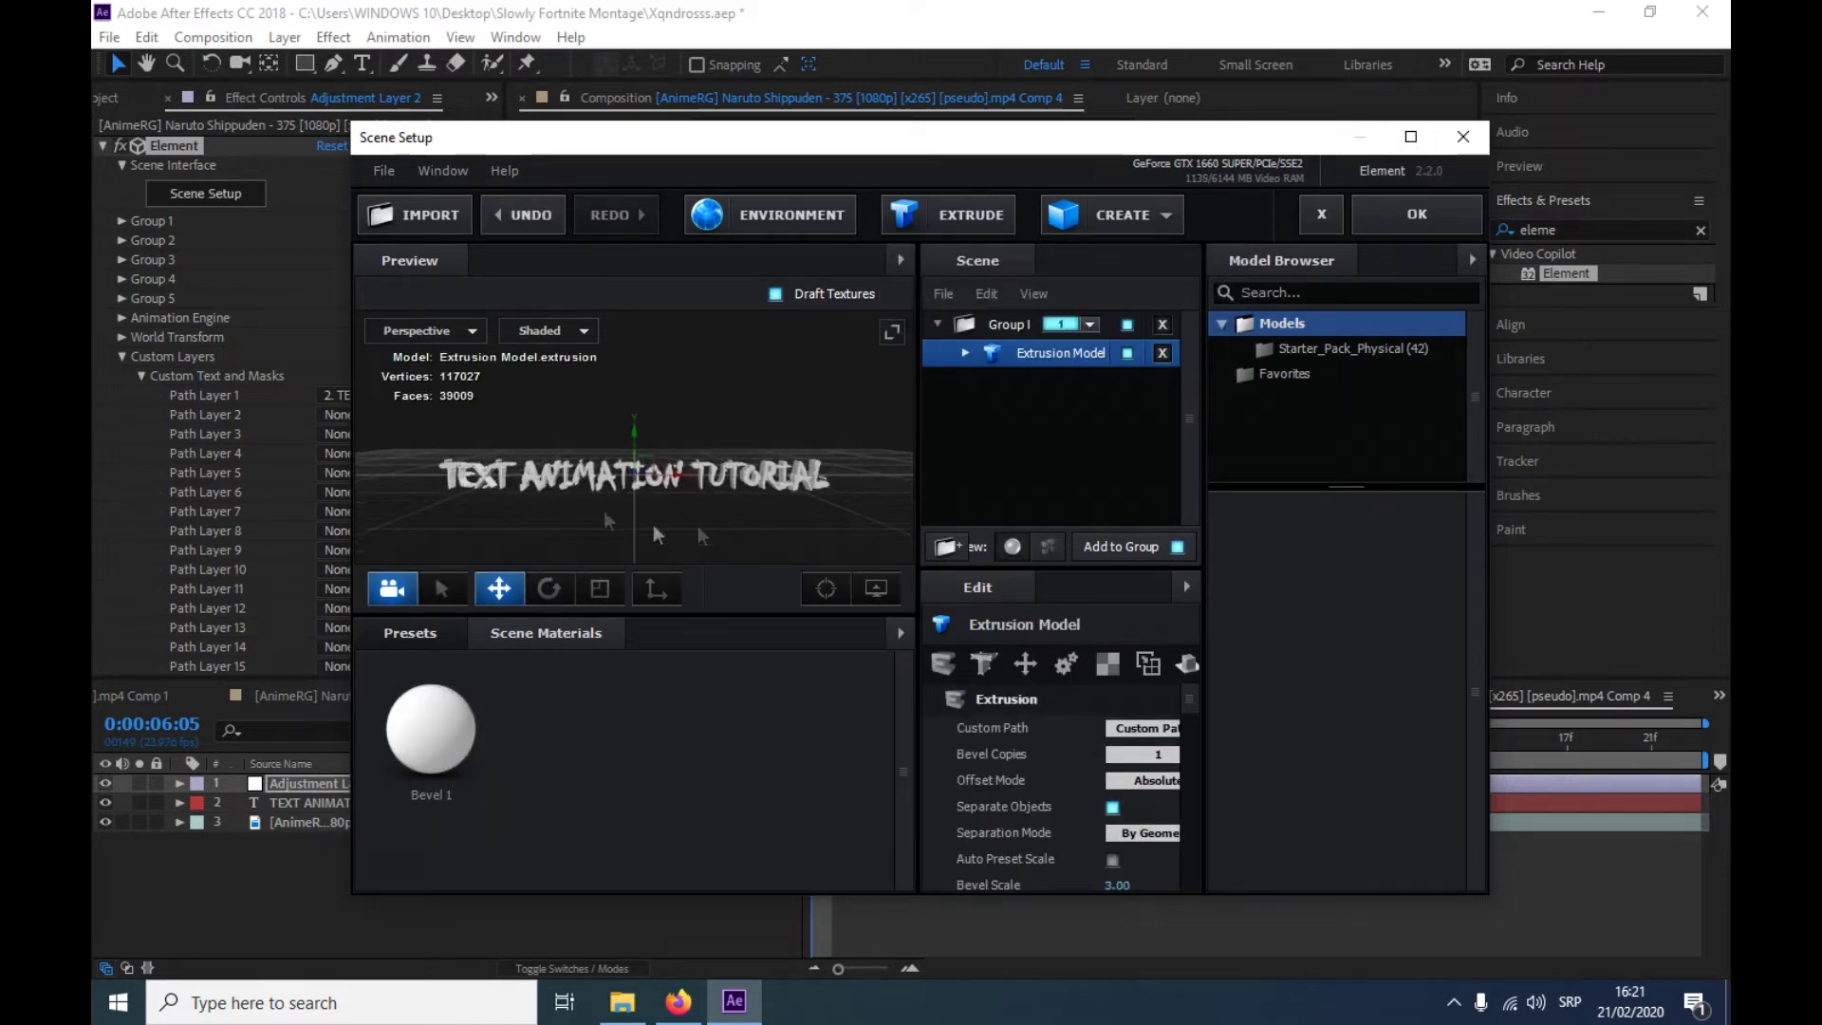
click(402, 634)
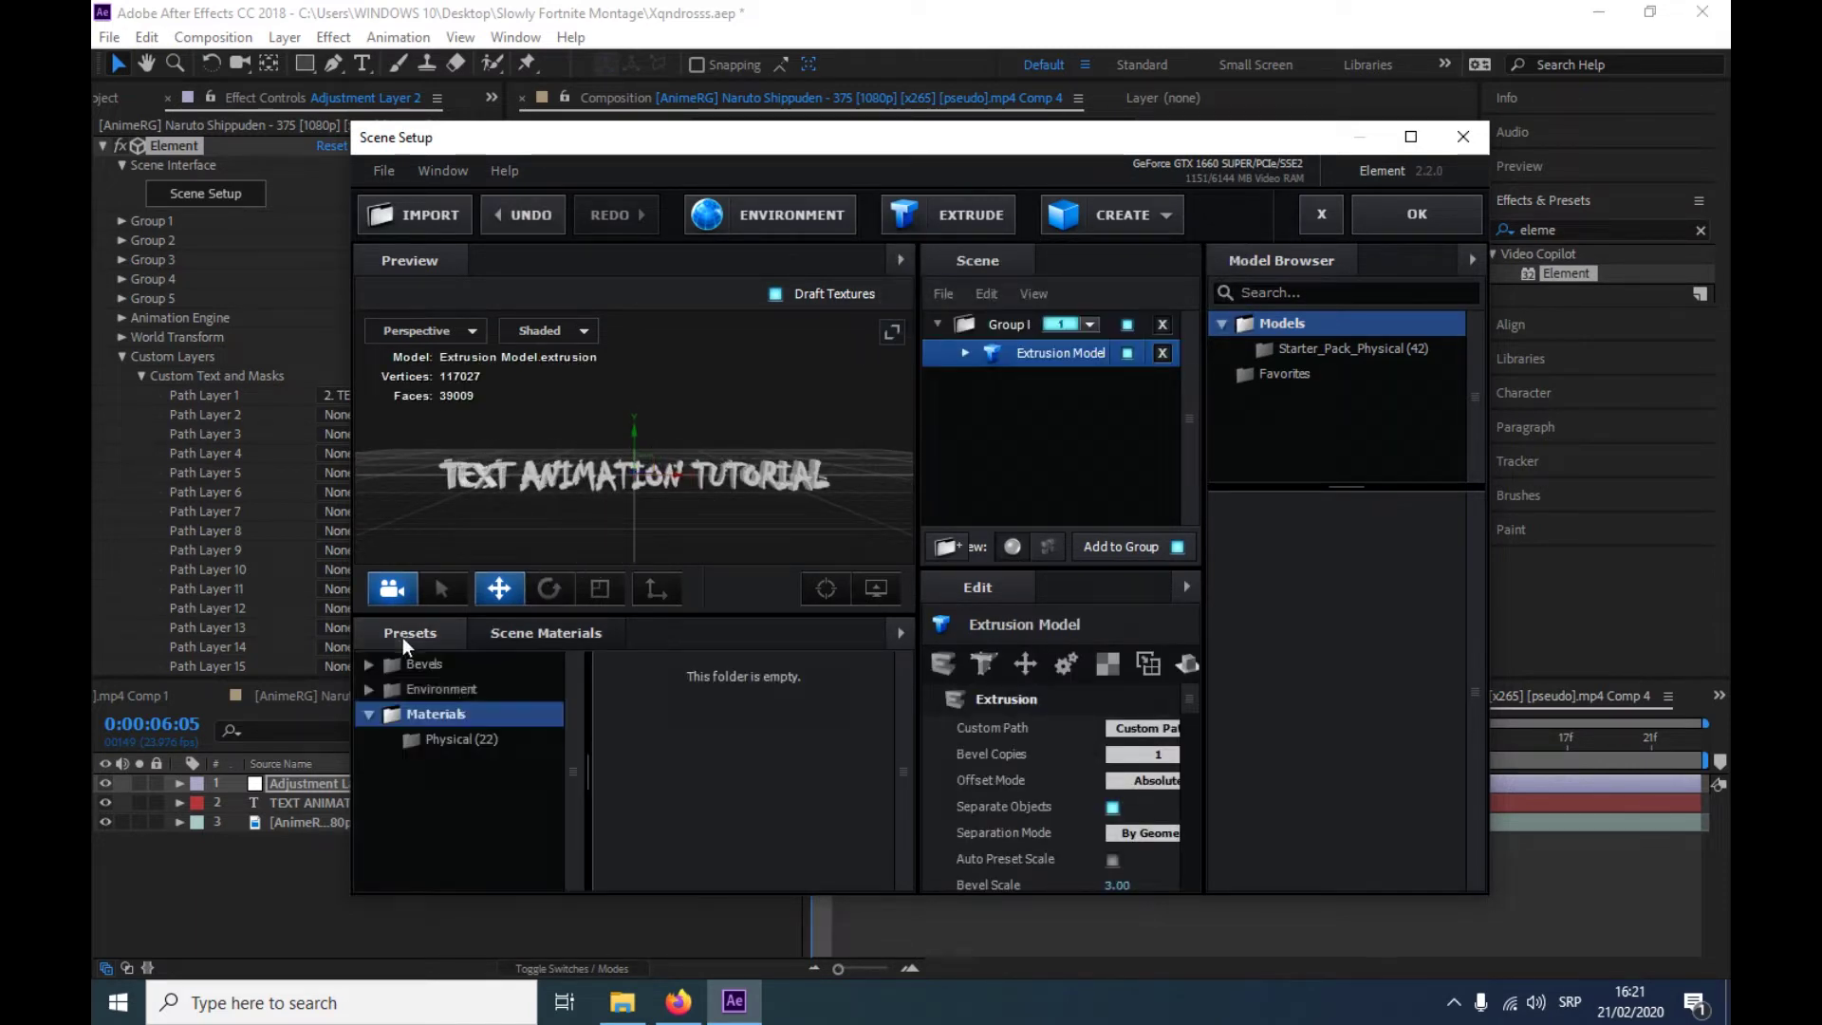
click(470, 738)
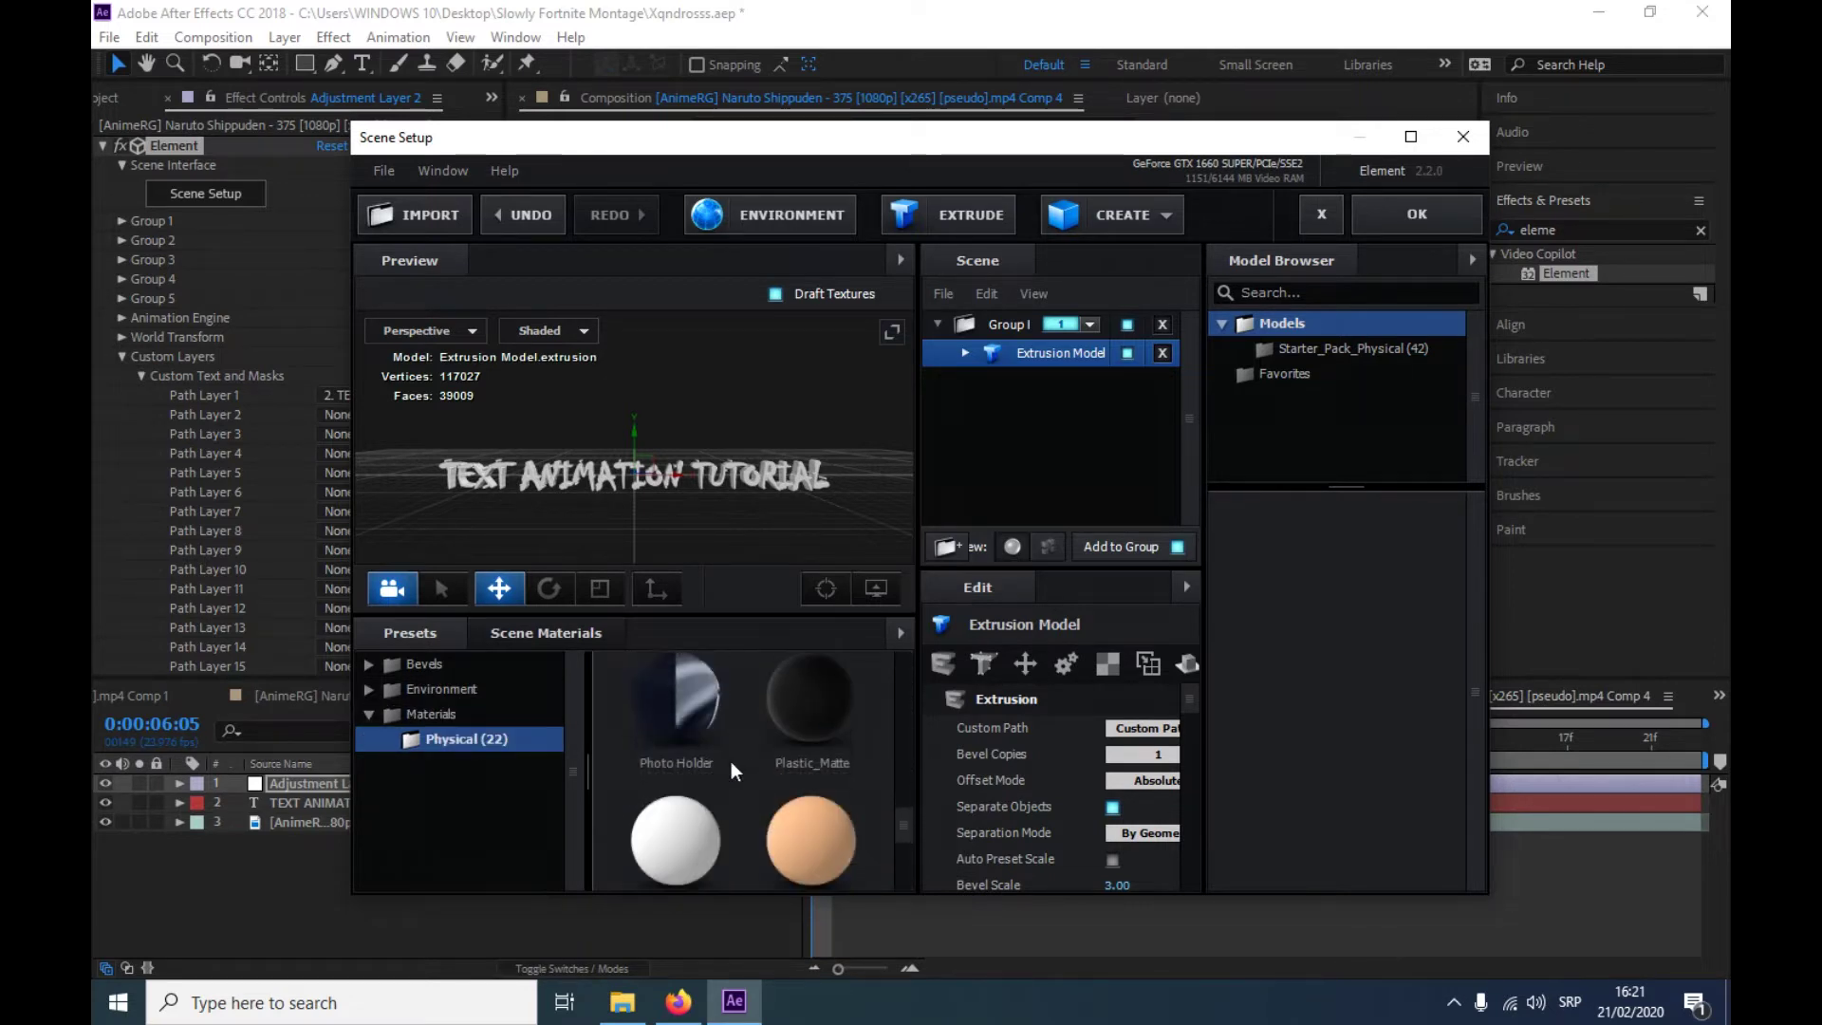
click(676, 703)
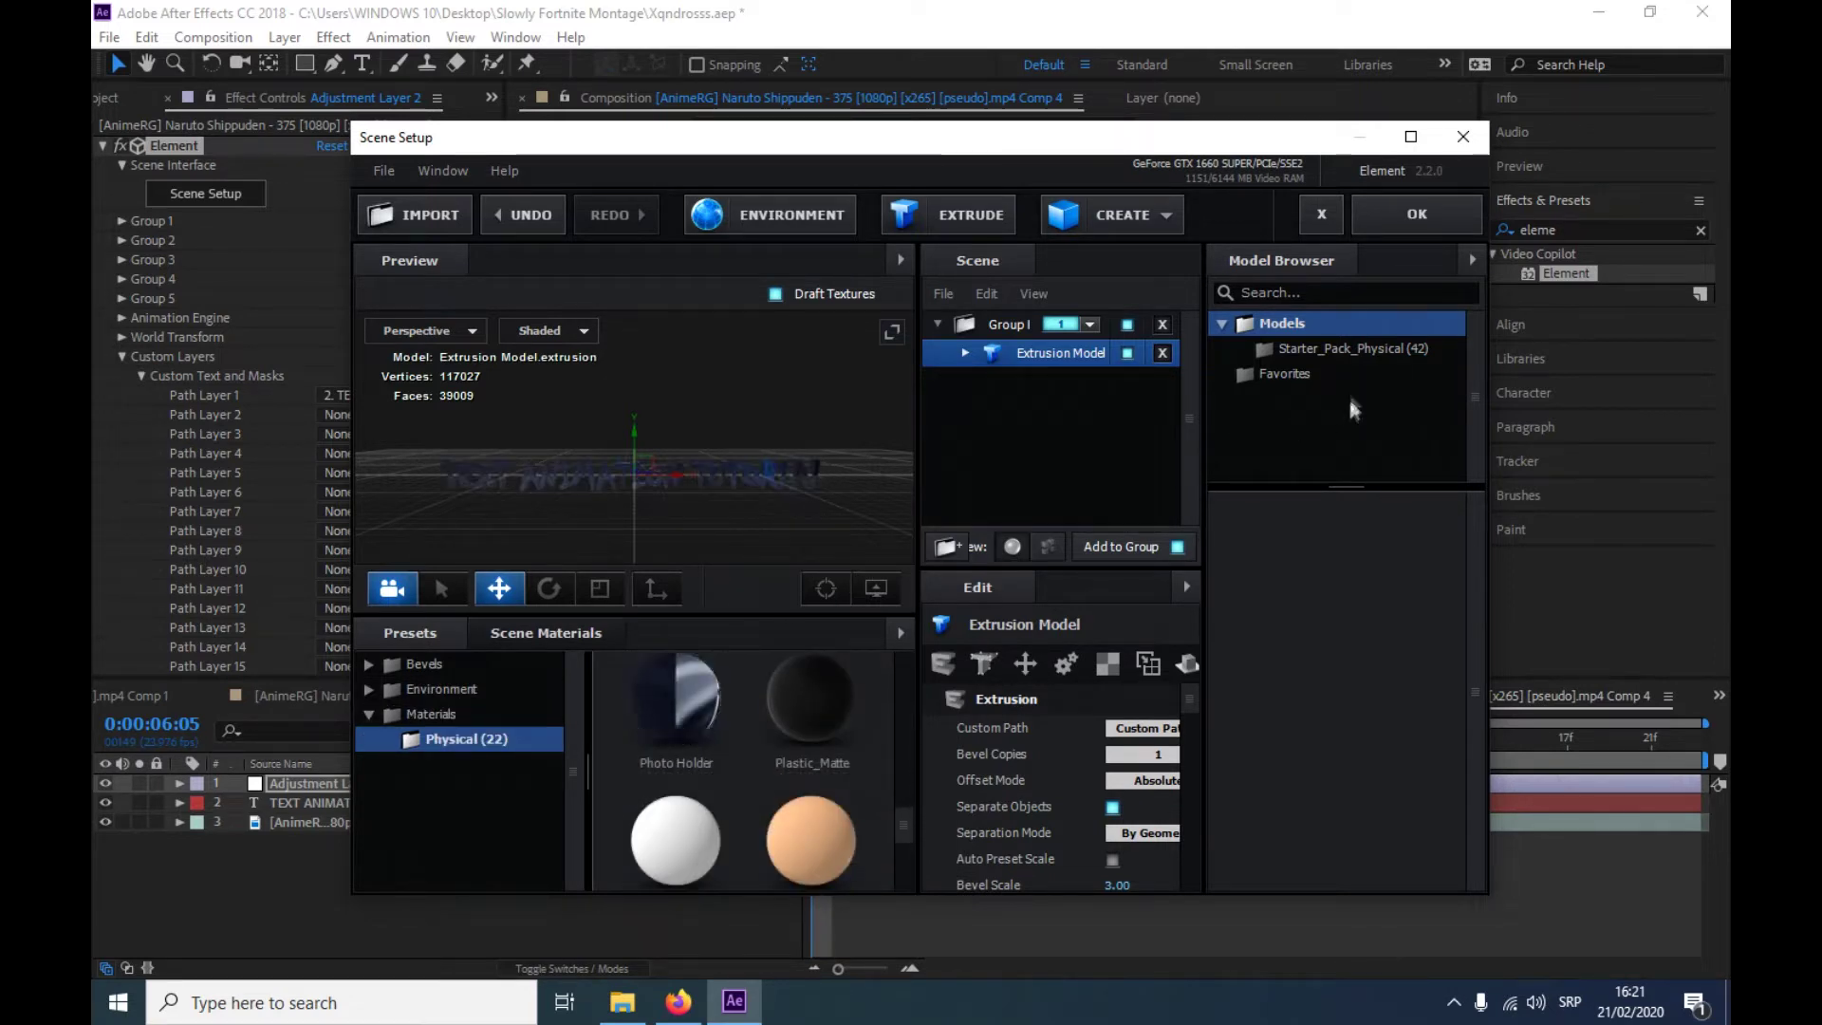
click(1424, 218)
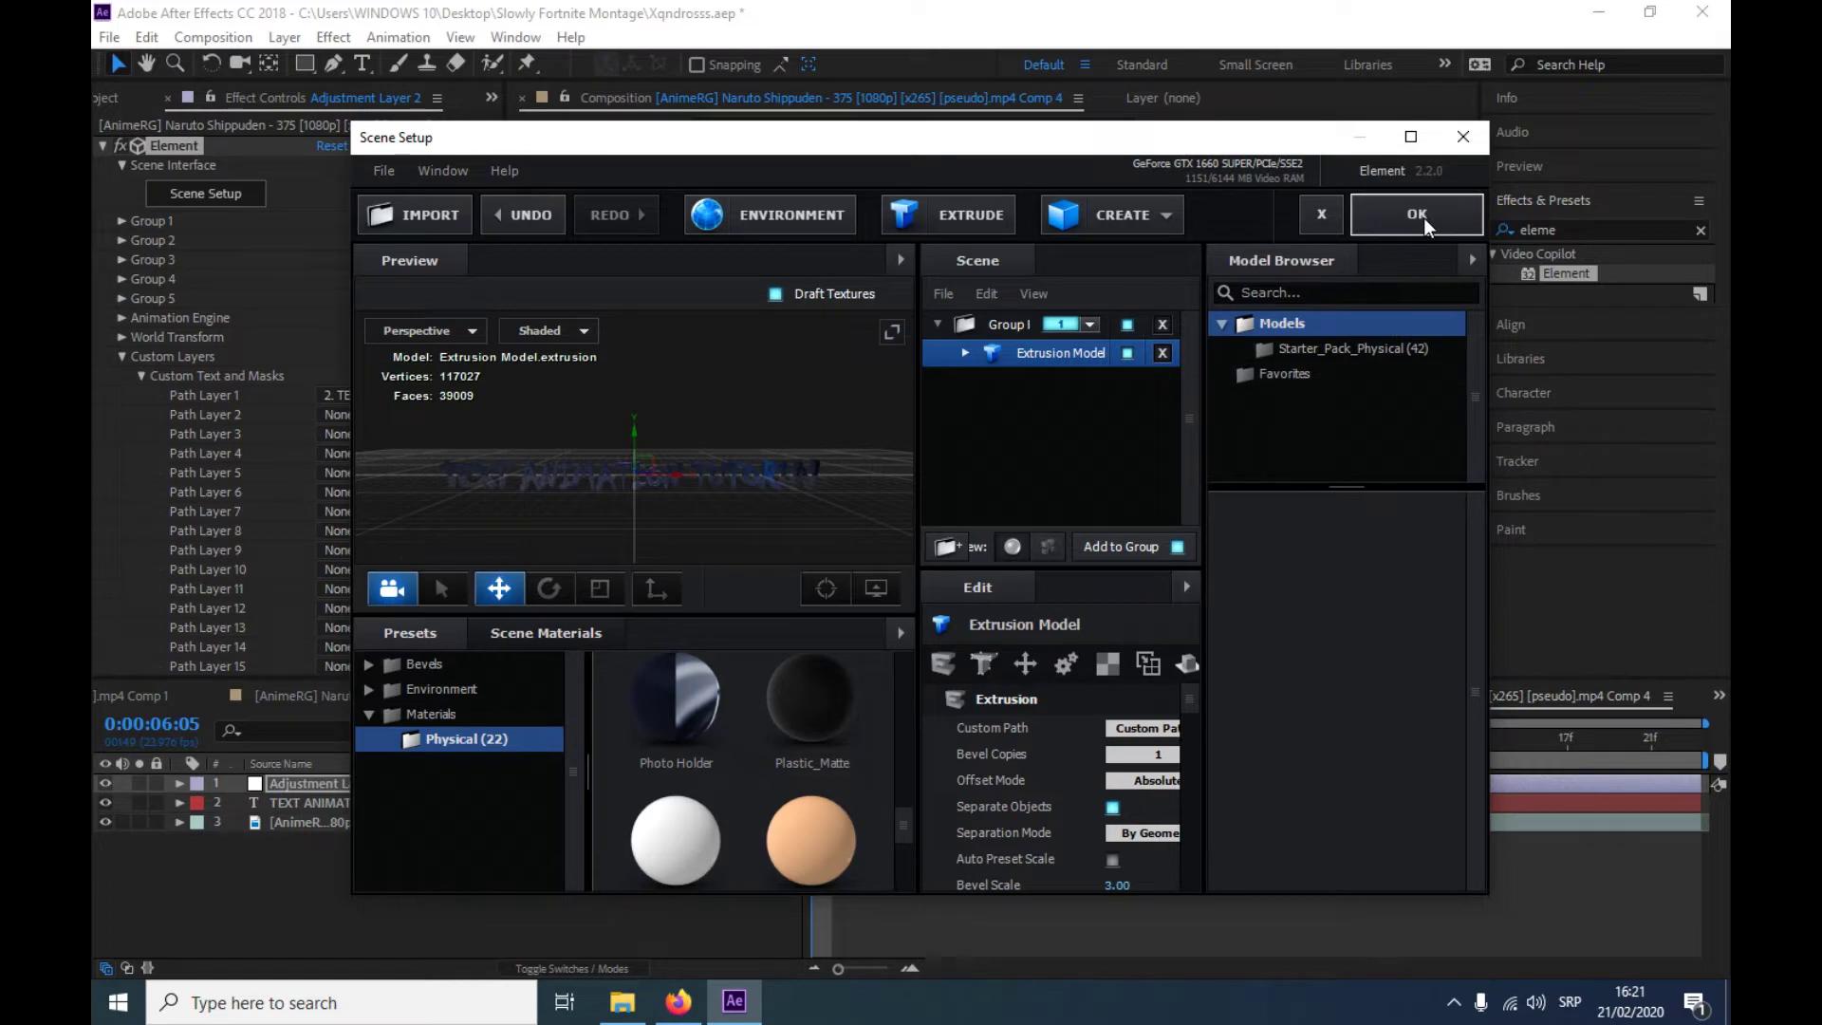
click(1393, 205)
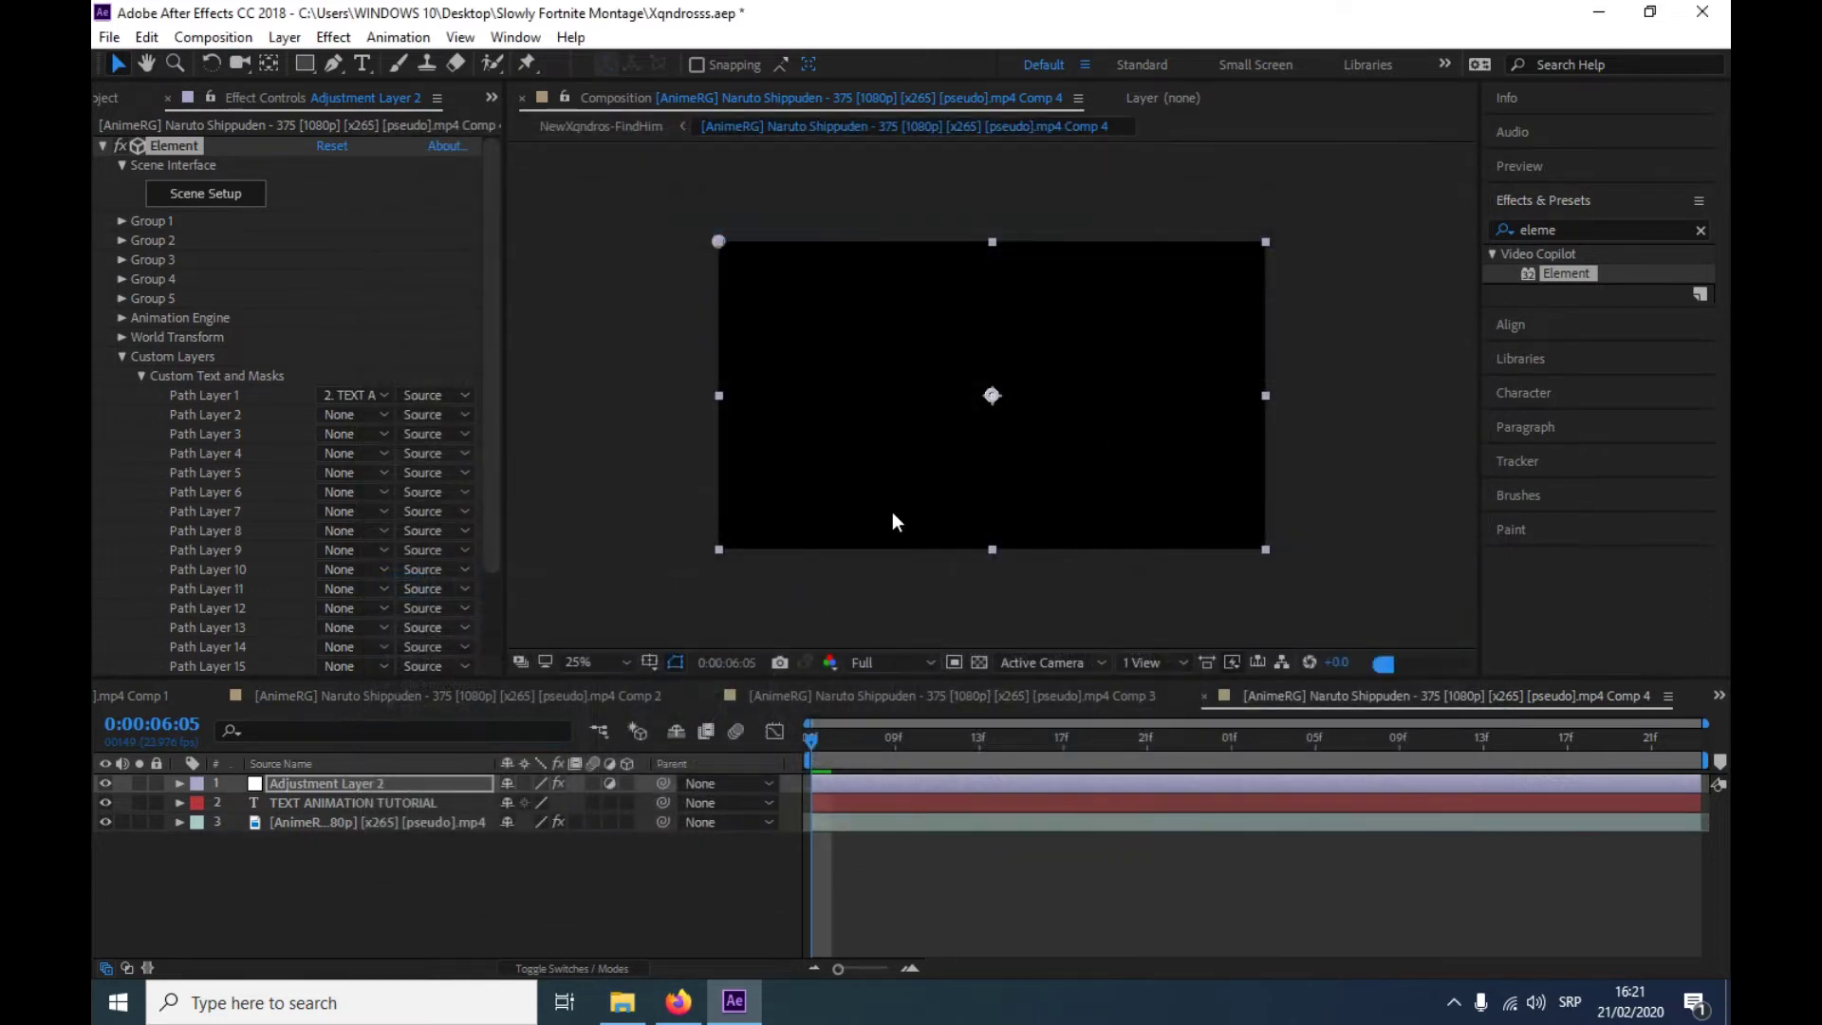
Pre-compose the adjustment layer and title text layer into Pre-comp 1
click(825, 805)
right_click(830, 793)
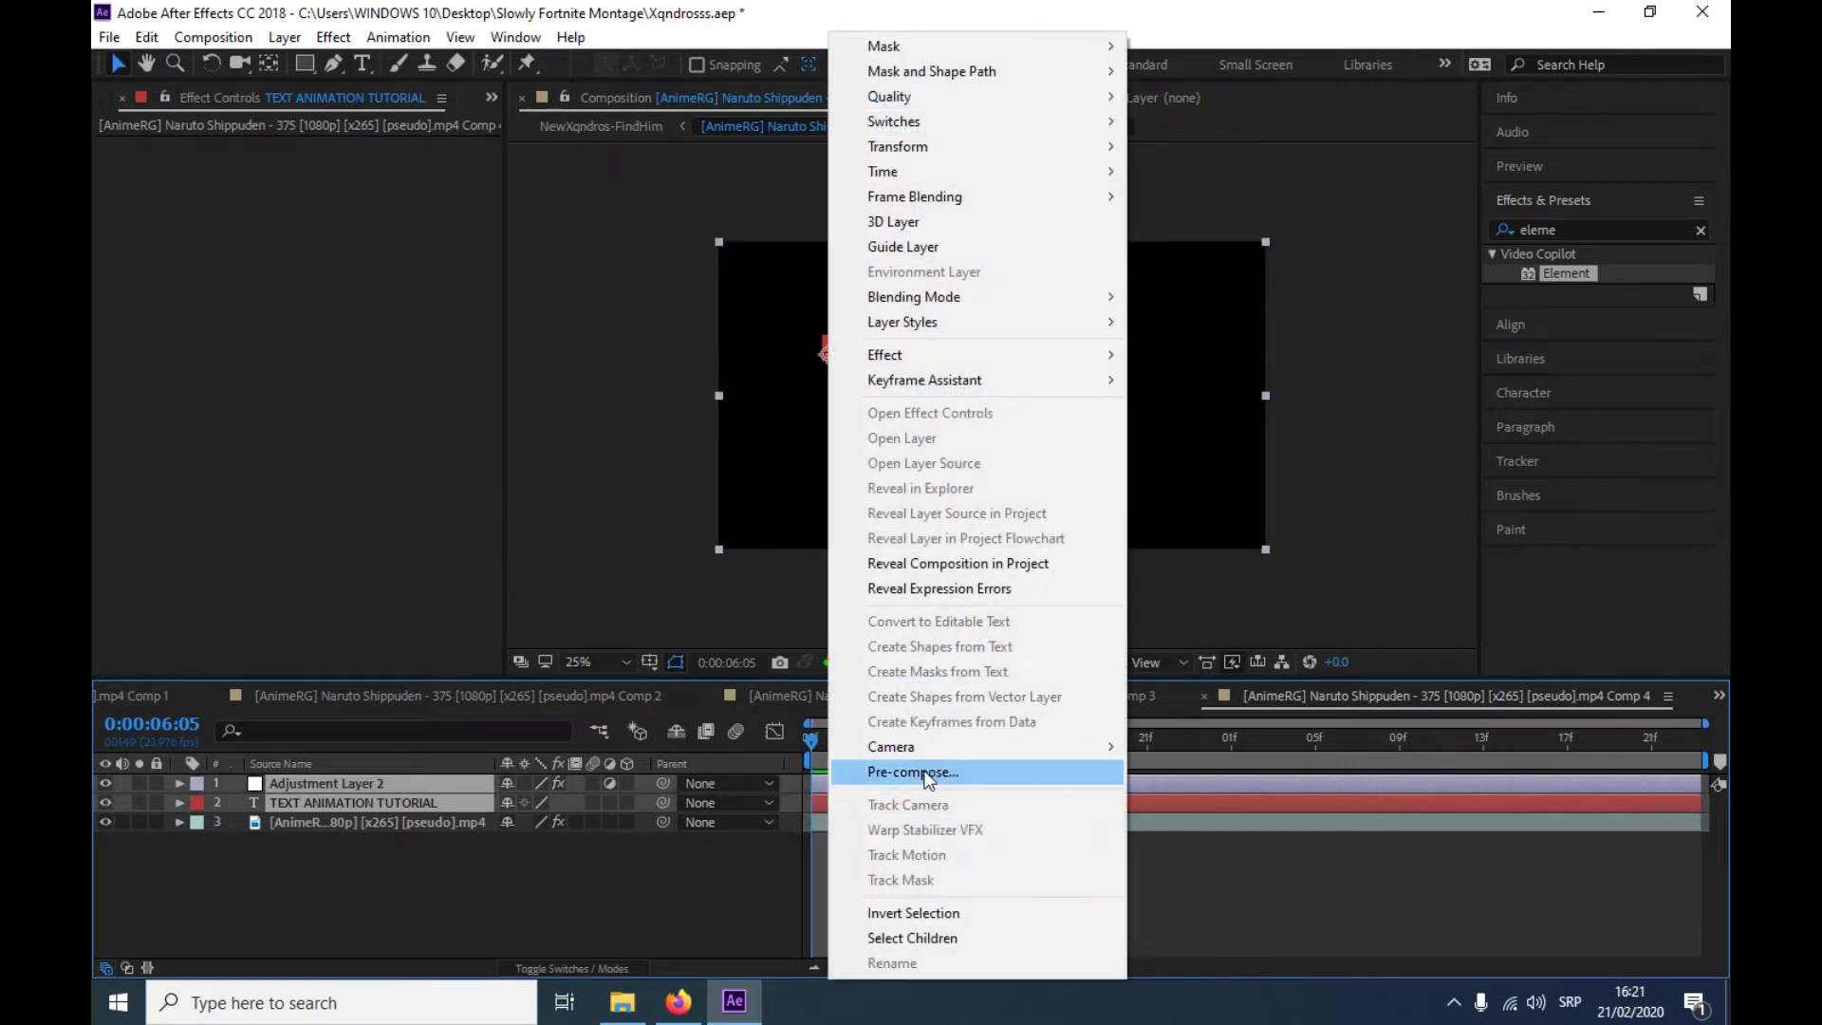
click(926, 778)
click(967, 647)
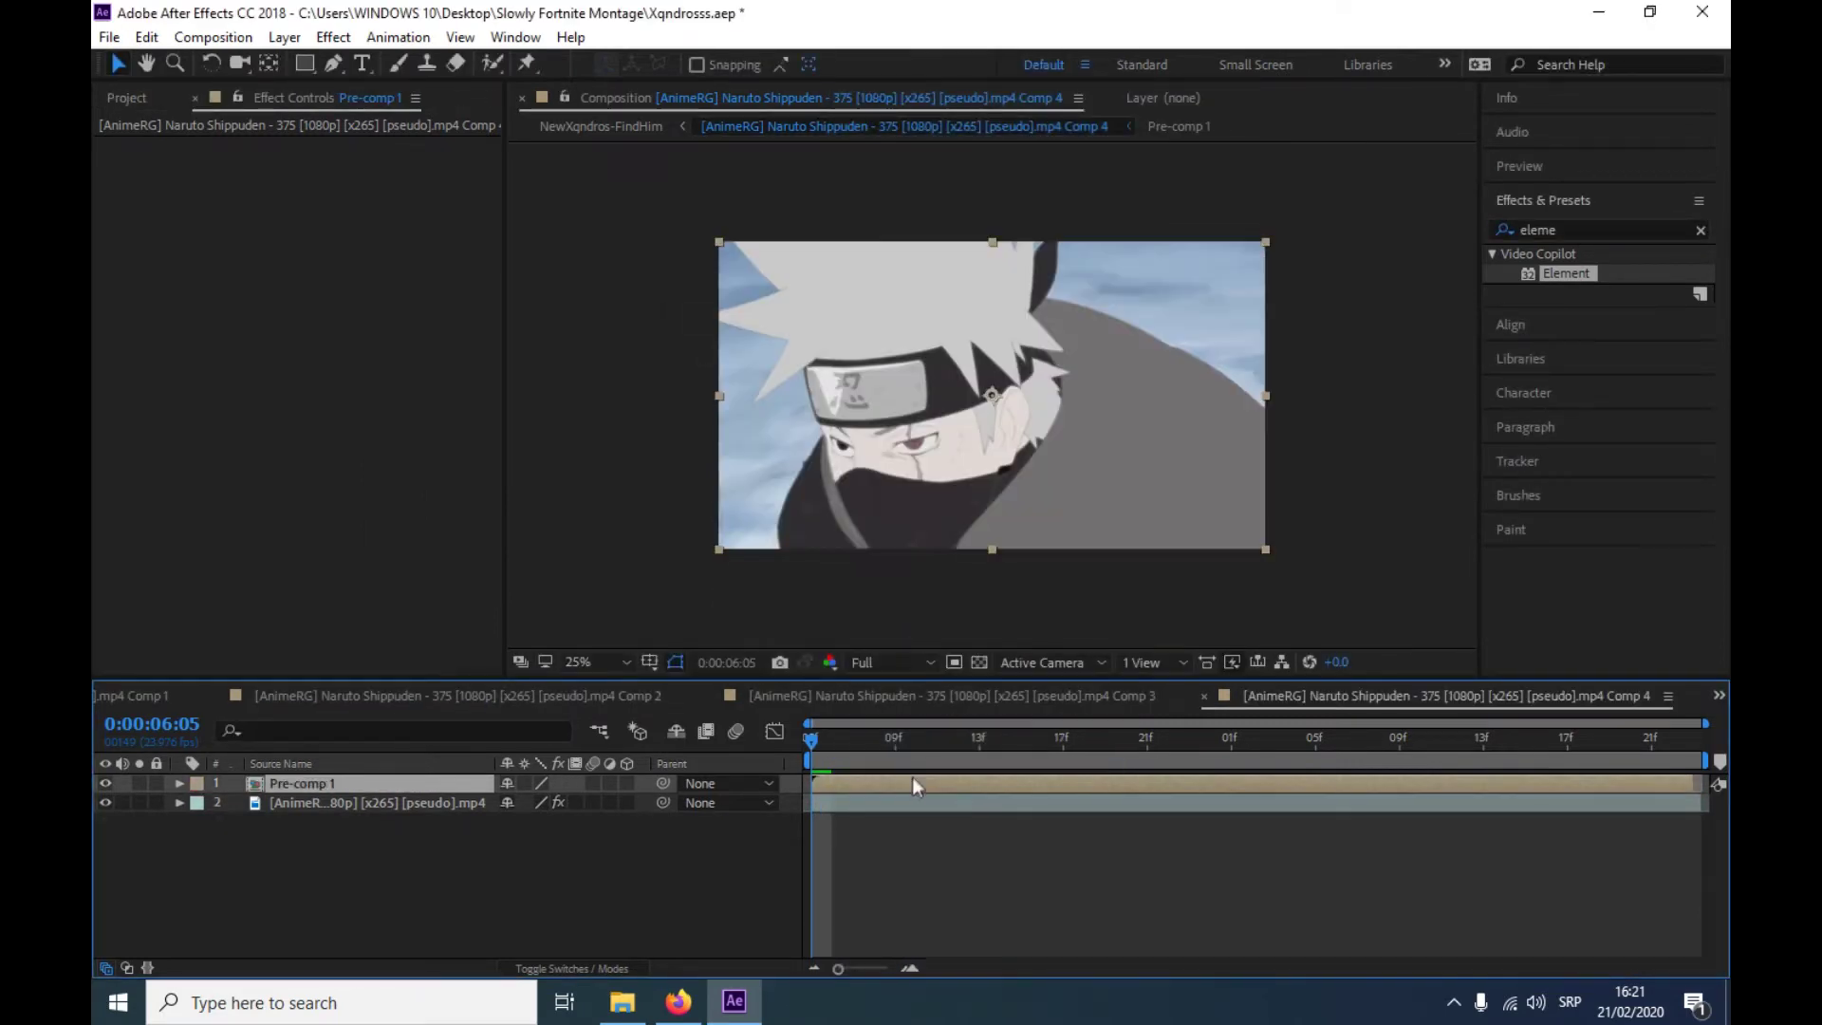
Inside Pre-comp 1, make the text layer 3D and select Adjustment Layer 2 at frame zero
double_click(863, 783)
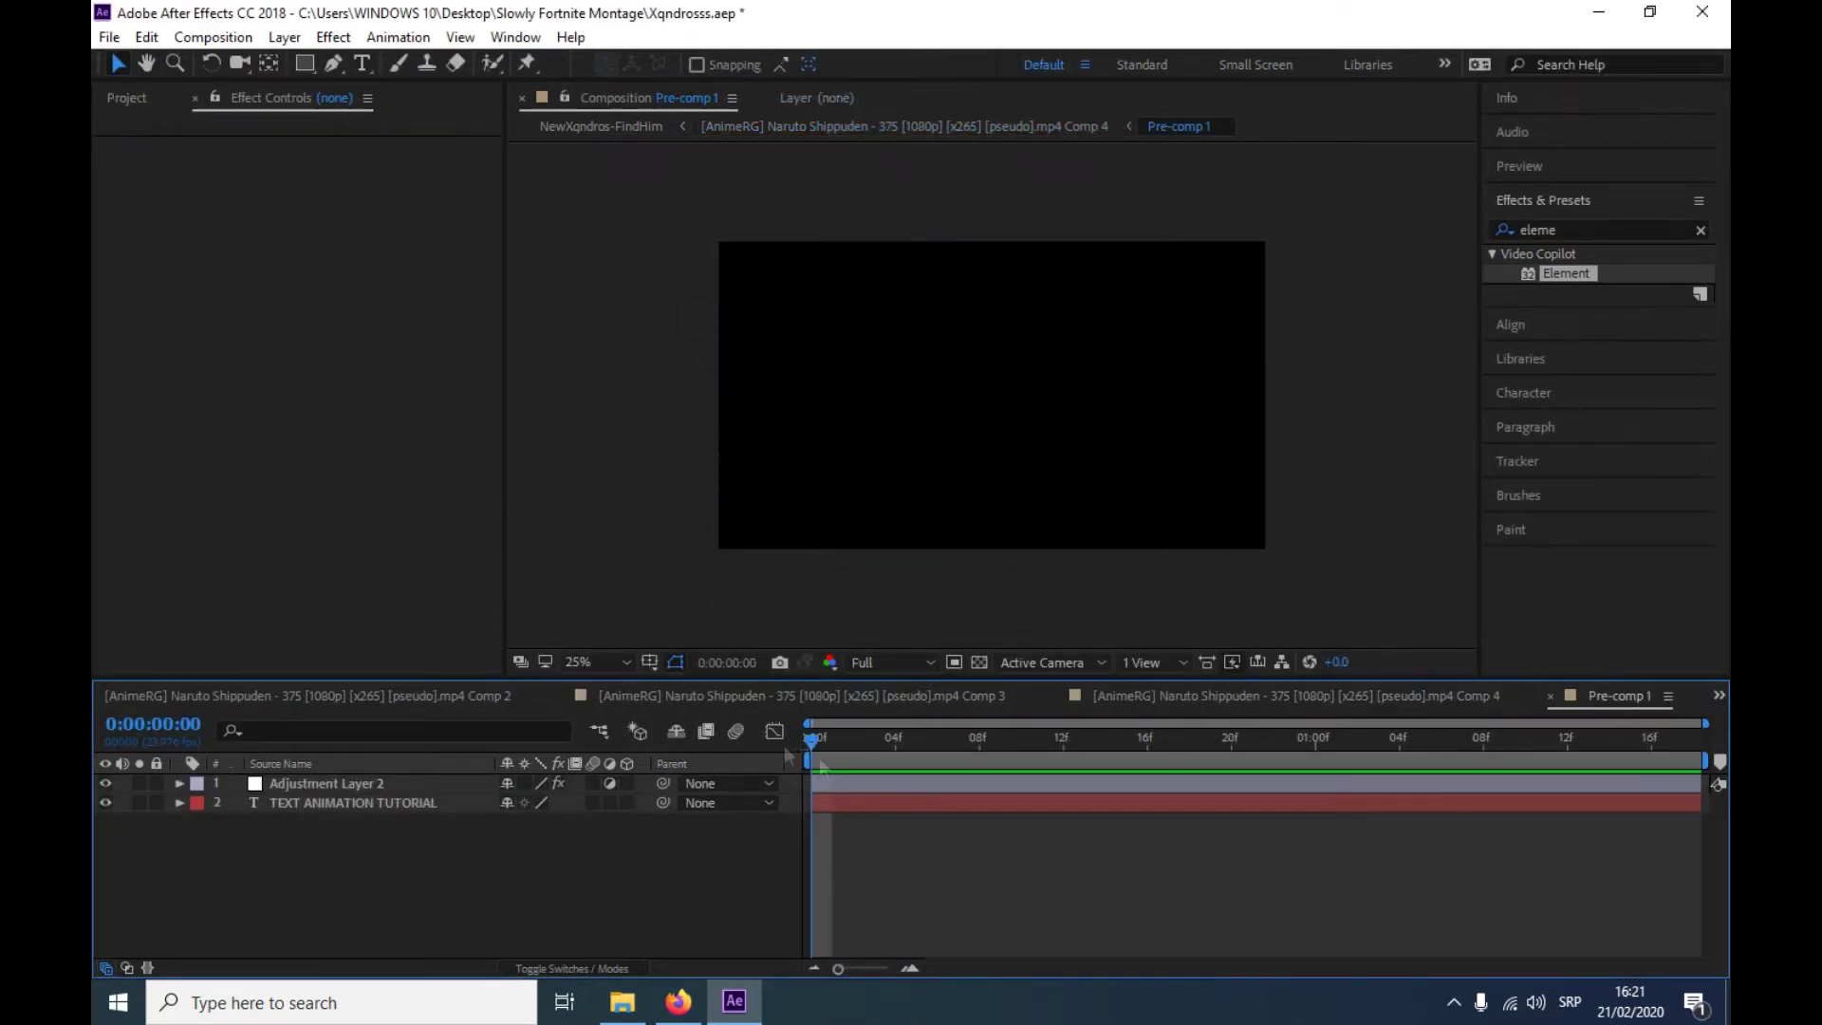
click(626, 803)
click(833, 739)
key(Home)
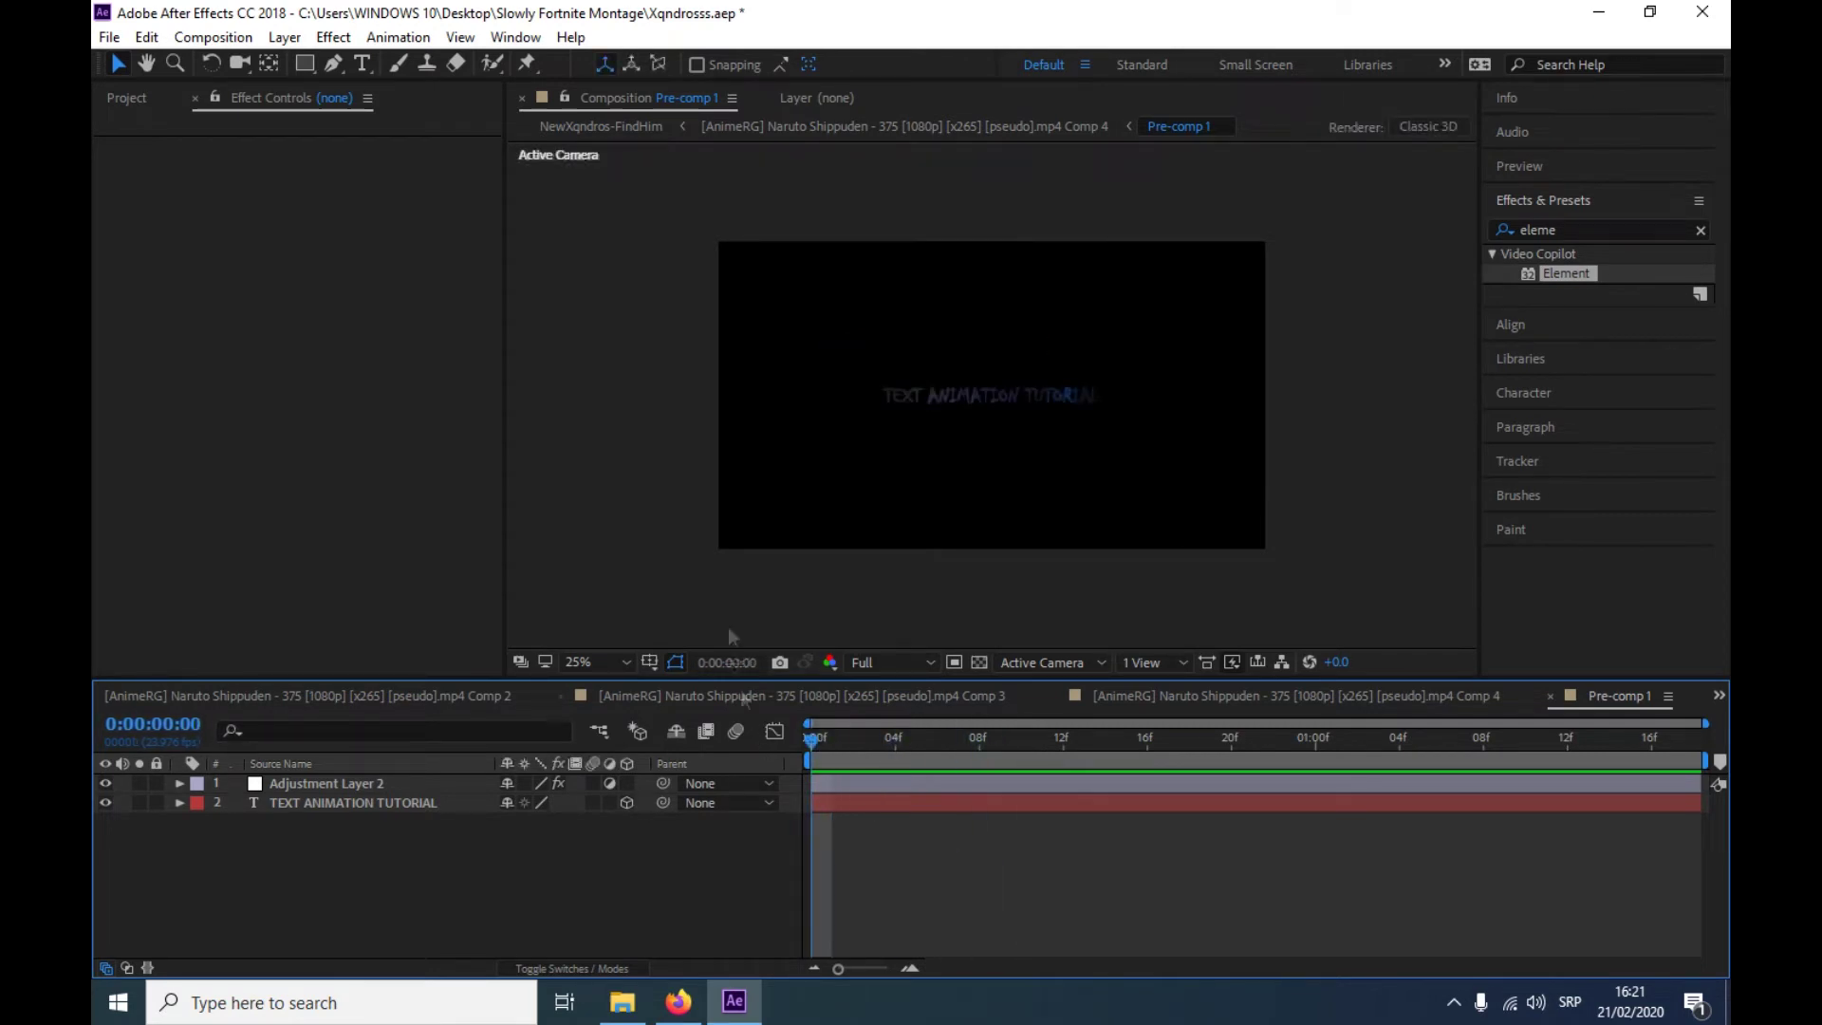
click(816, 782)
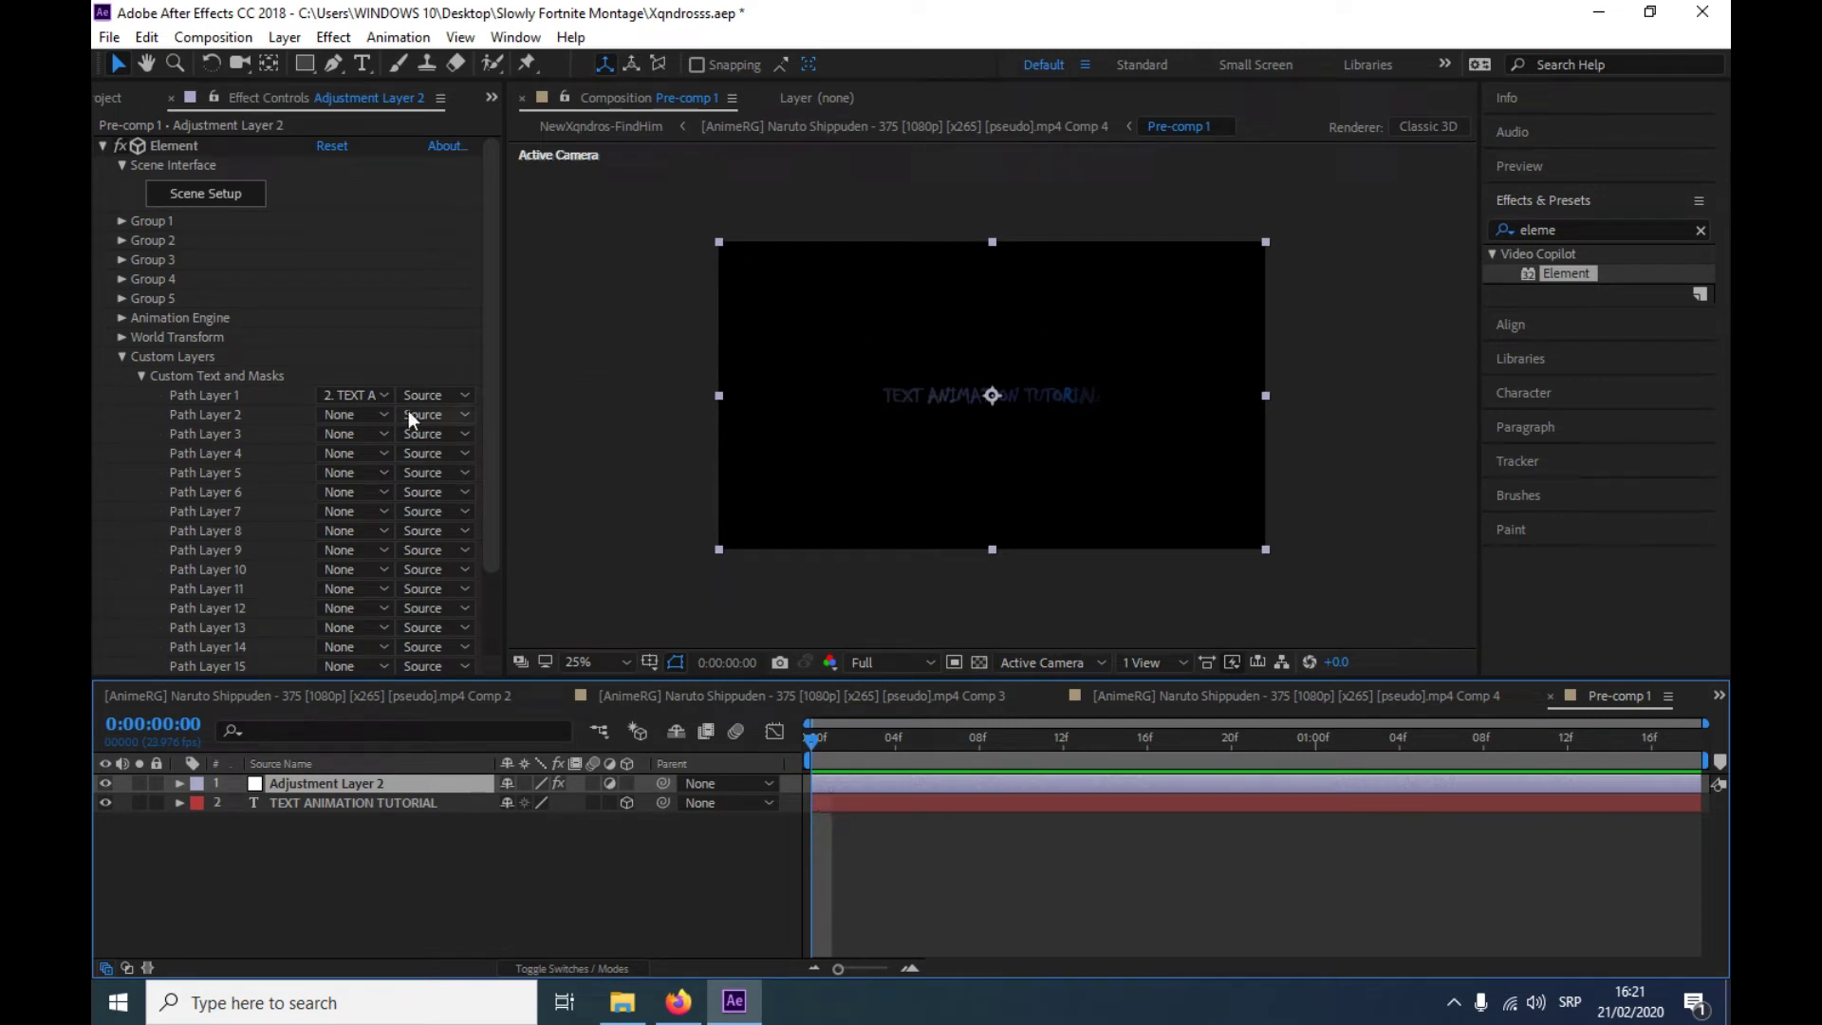
Enable Multi-Object under Group 1 Particle Look and set starting keyframes for X Displace and Rotation Random
click(121, 220)
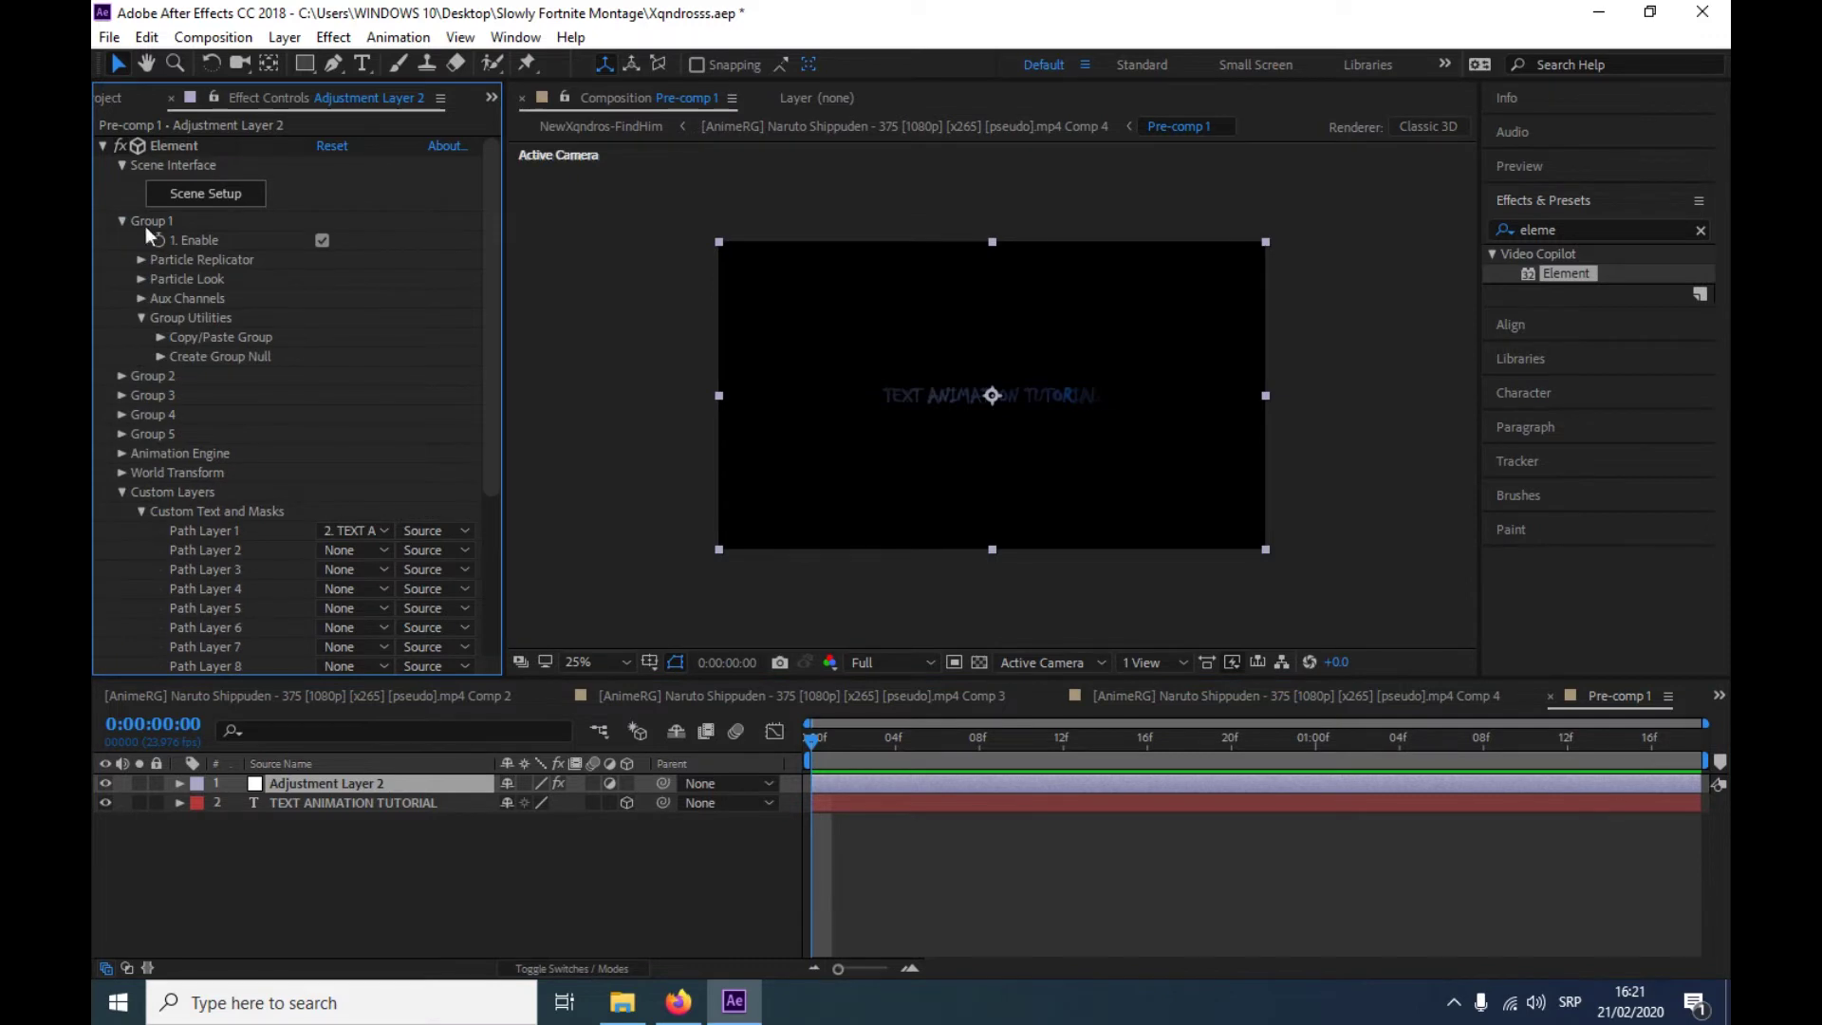
click(141, 278)
click(160, 434)
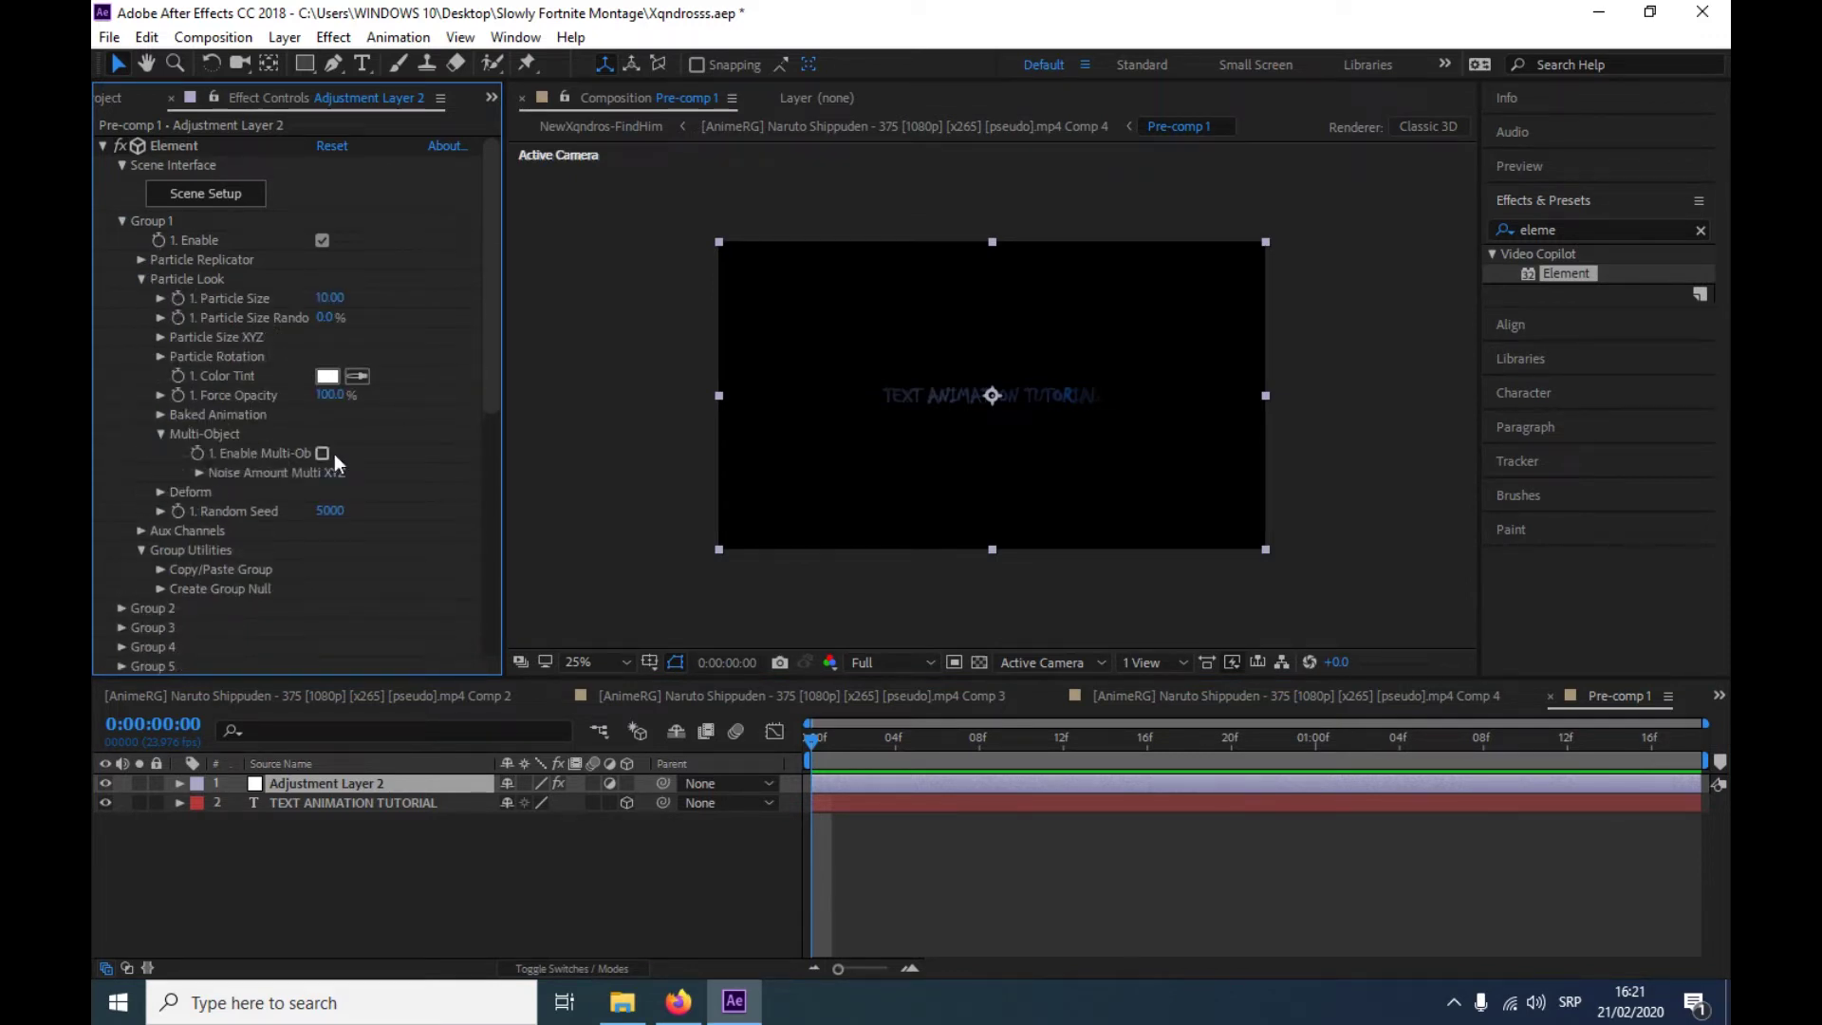
scroll(328, 456, down, 4)
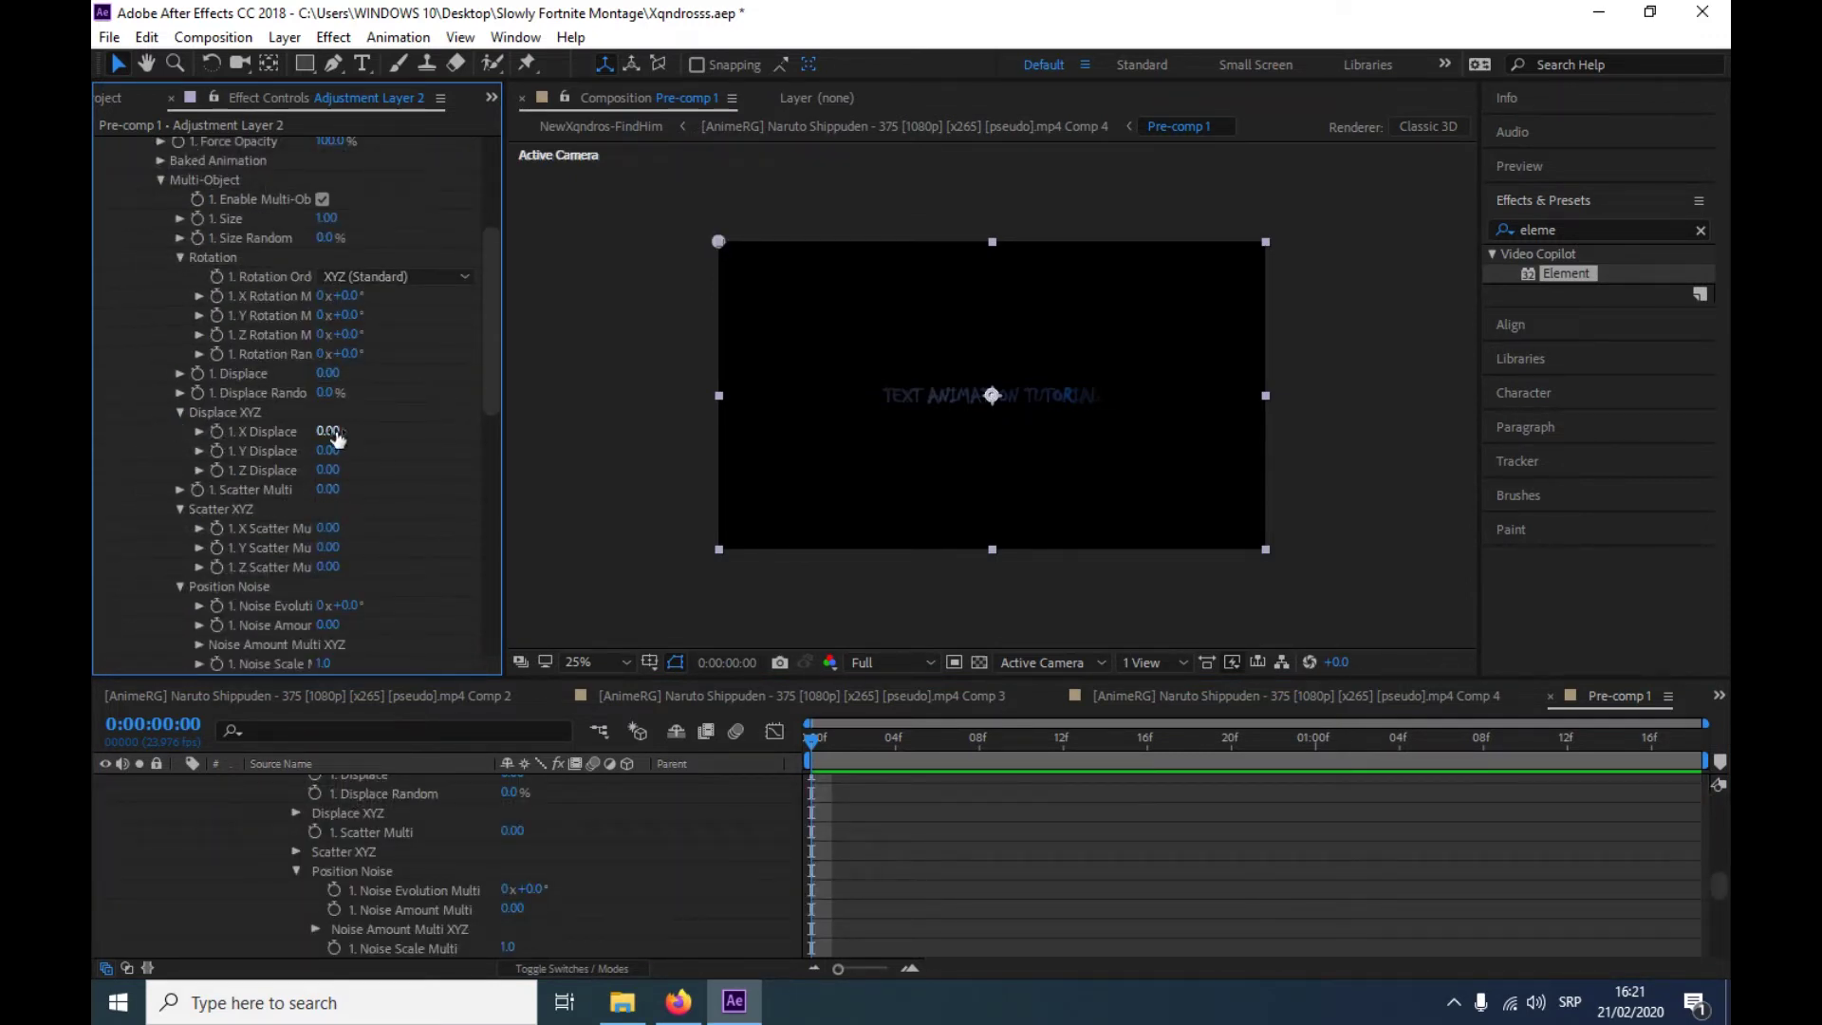
drag(328, 432, 444, 432)
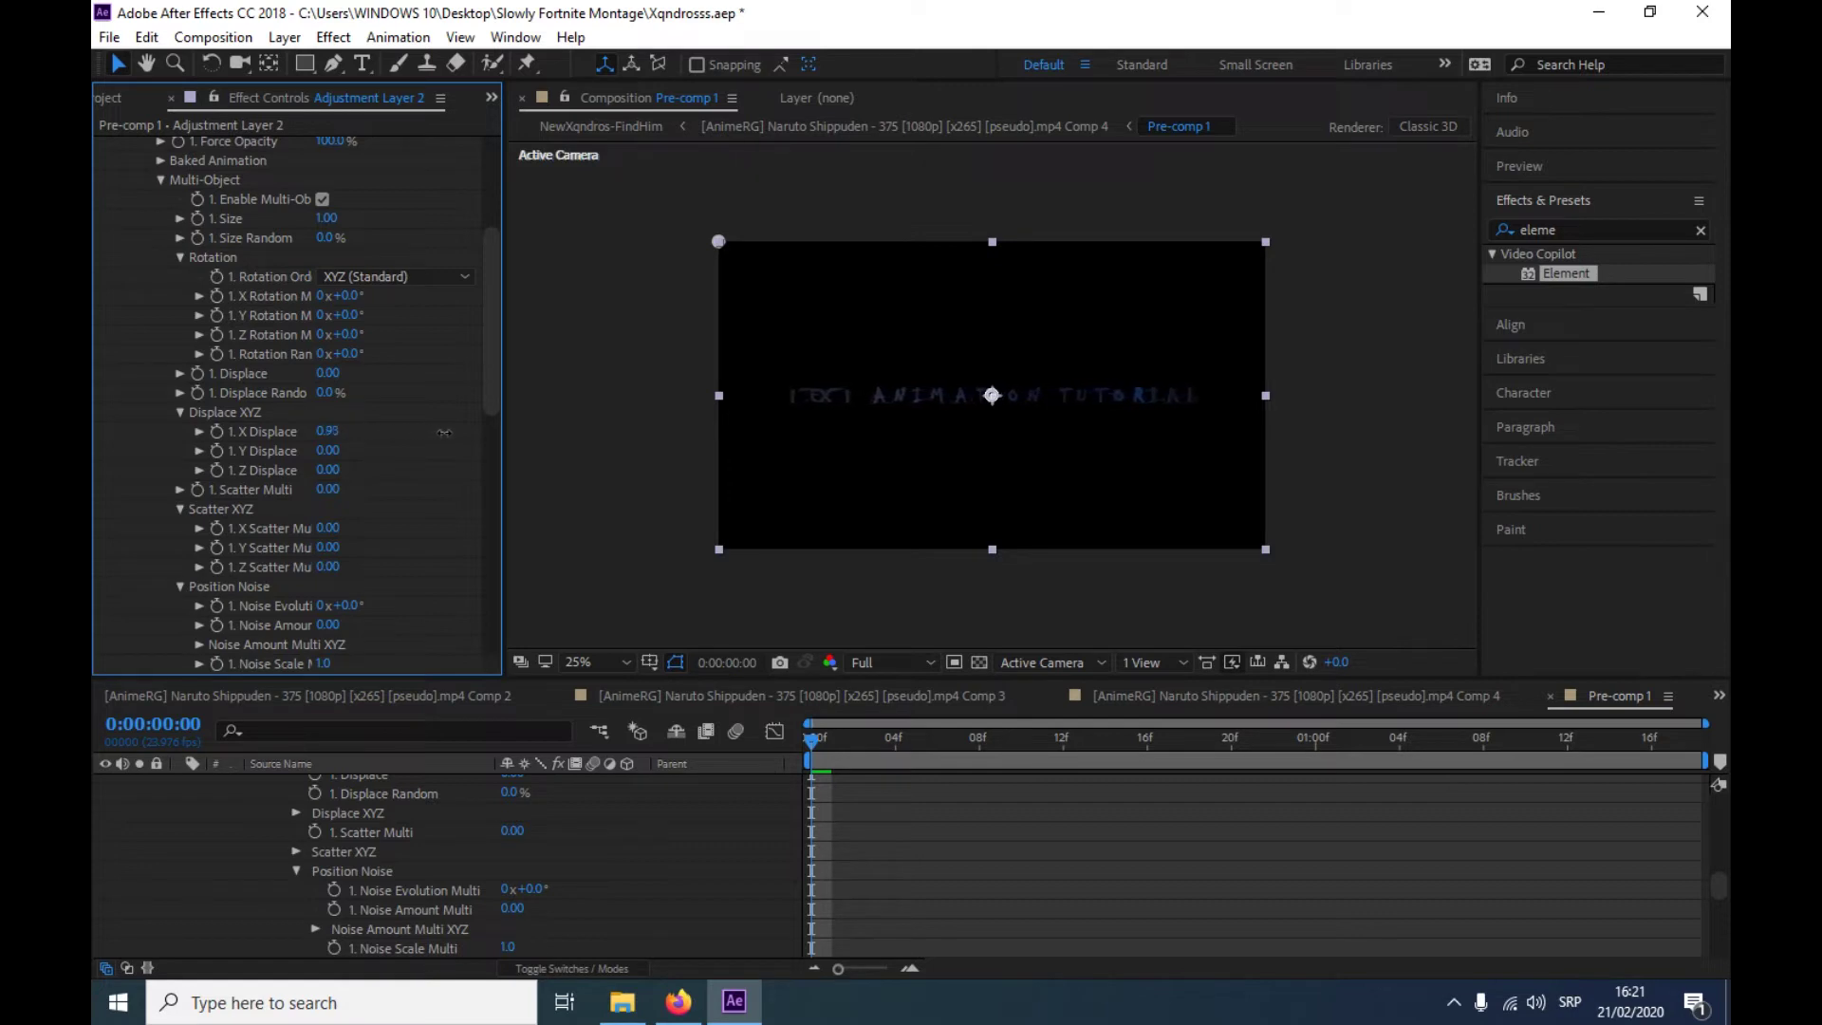
click(215, 431)
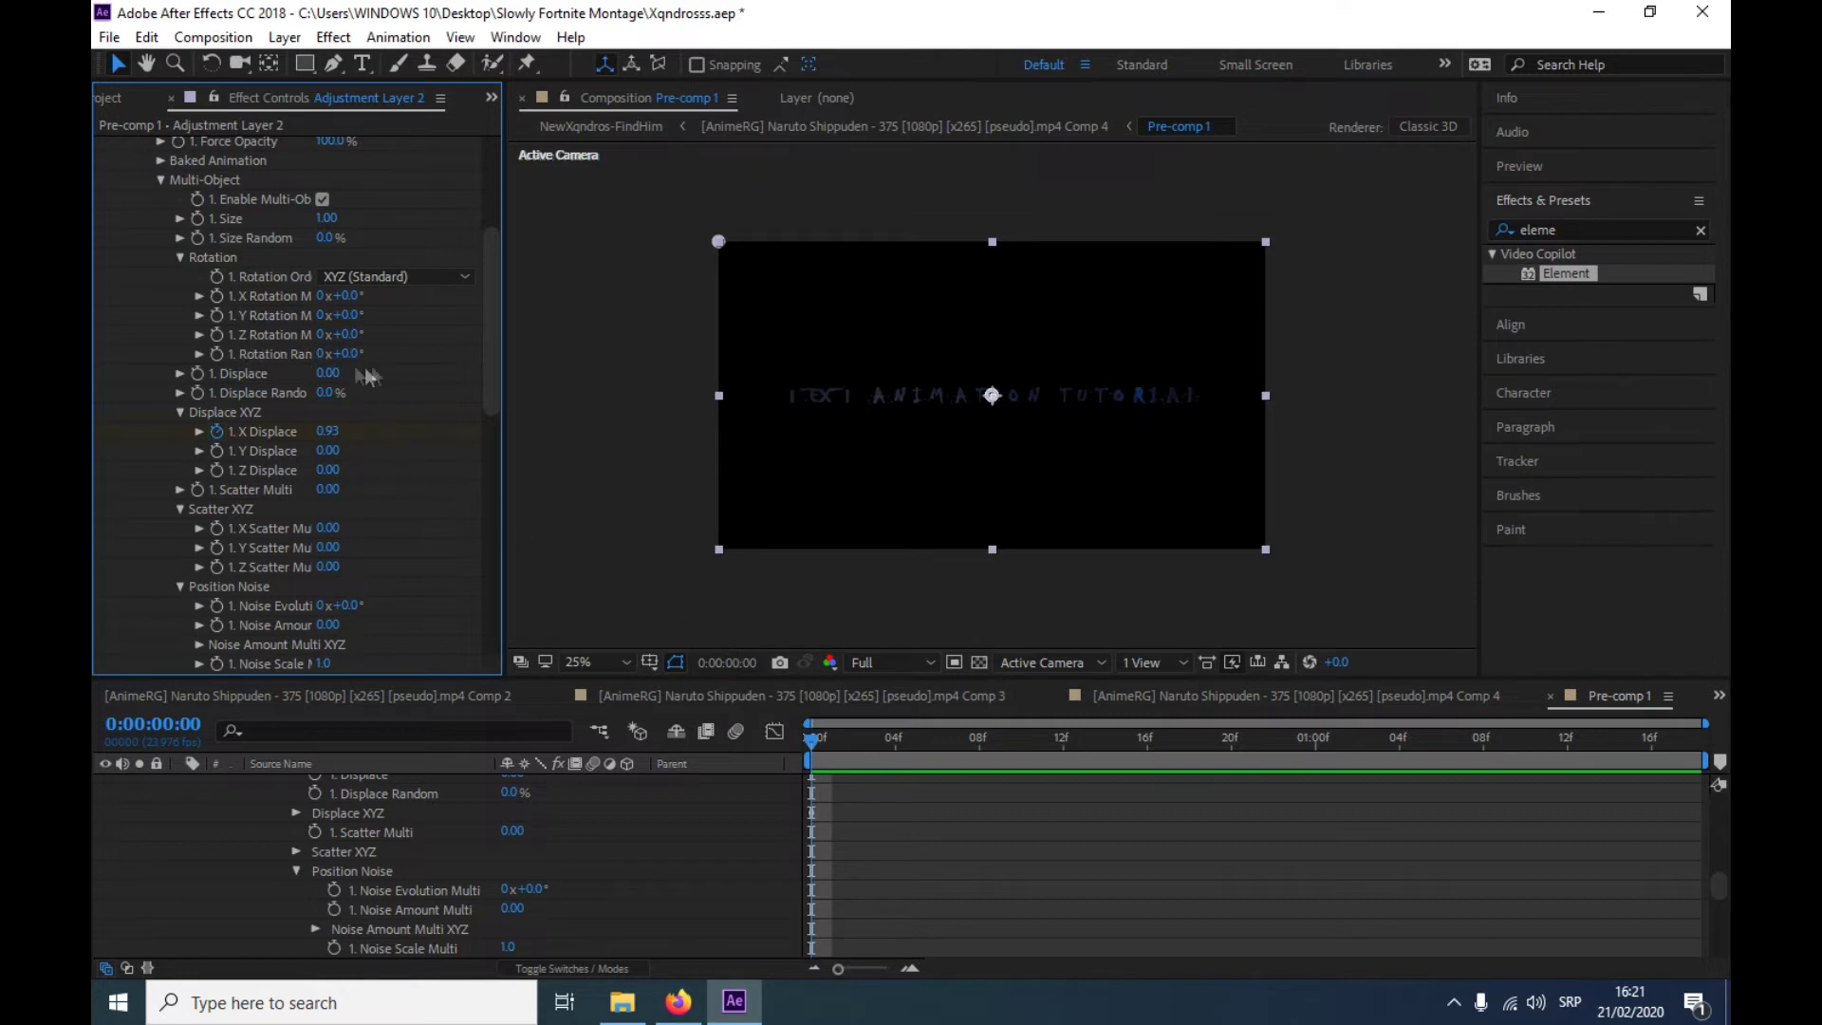
click(215, 353)
drag(348, 353, 478, 364)
At 0:00:01:06, set X Displace to 25 and Rotation Random to 0°
drag(817, 743, 1137, 732)
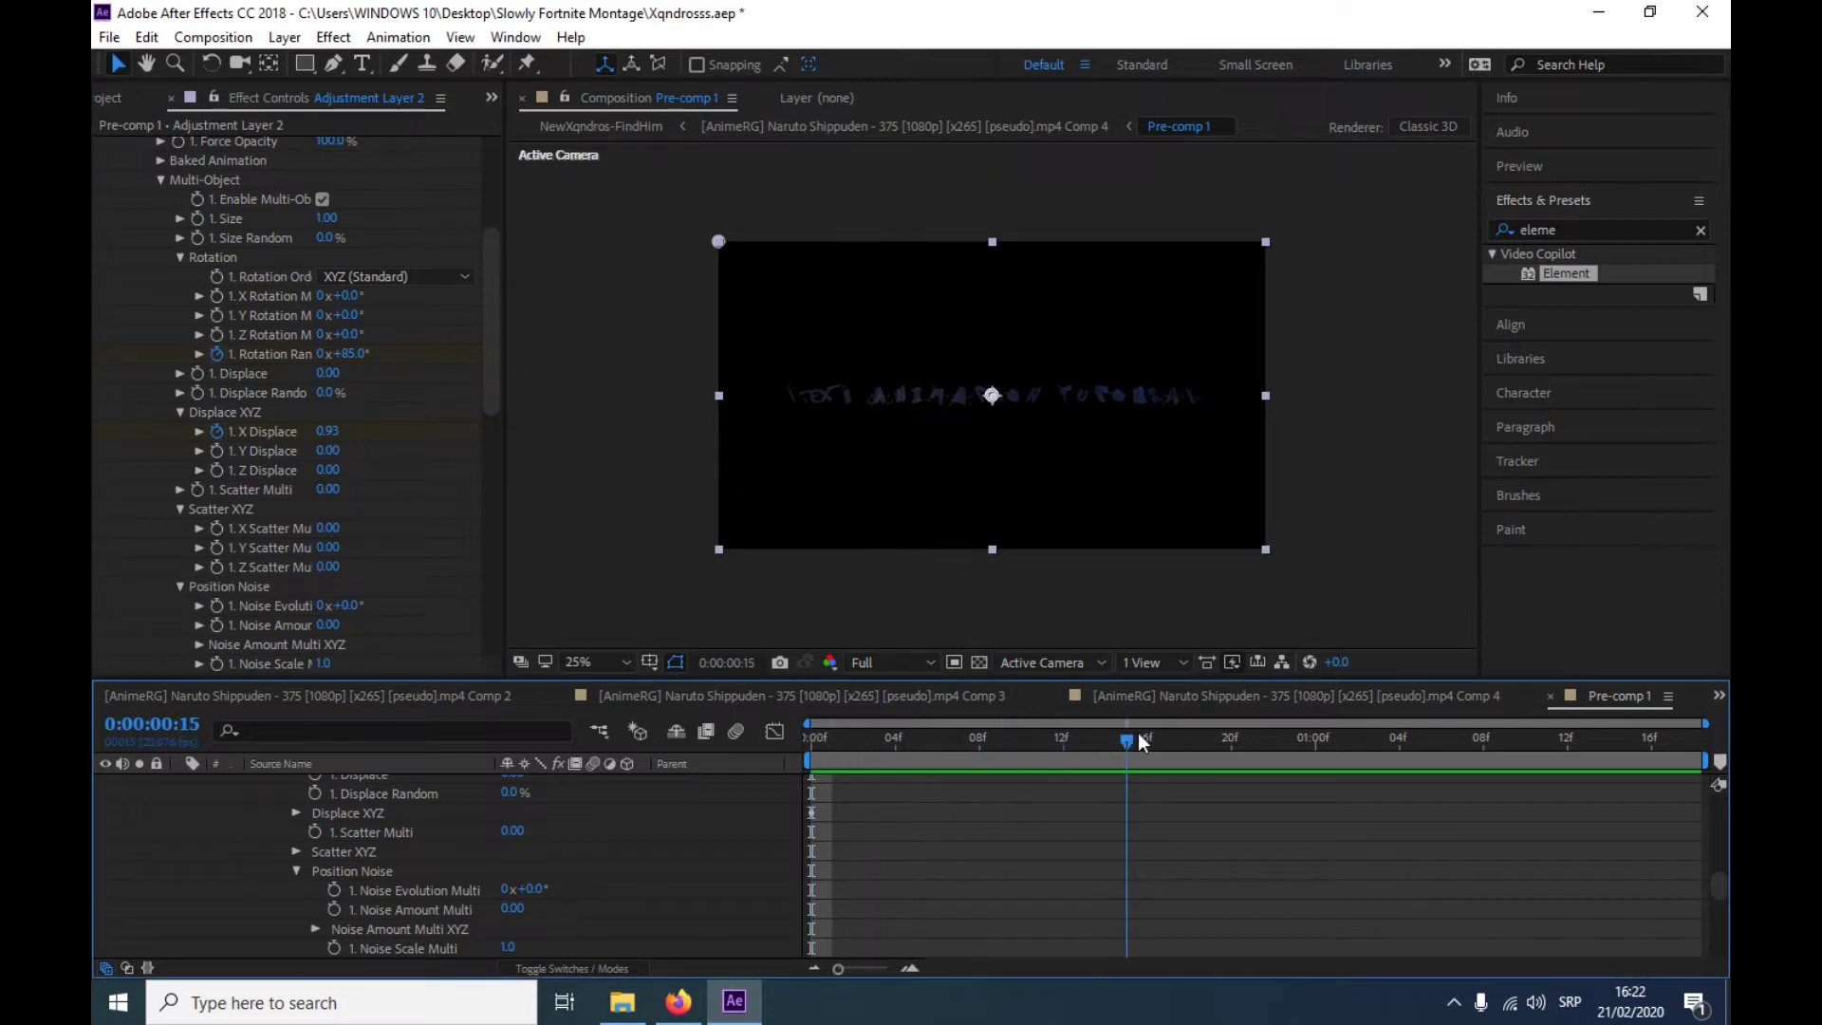
key(space)
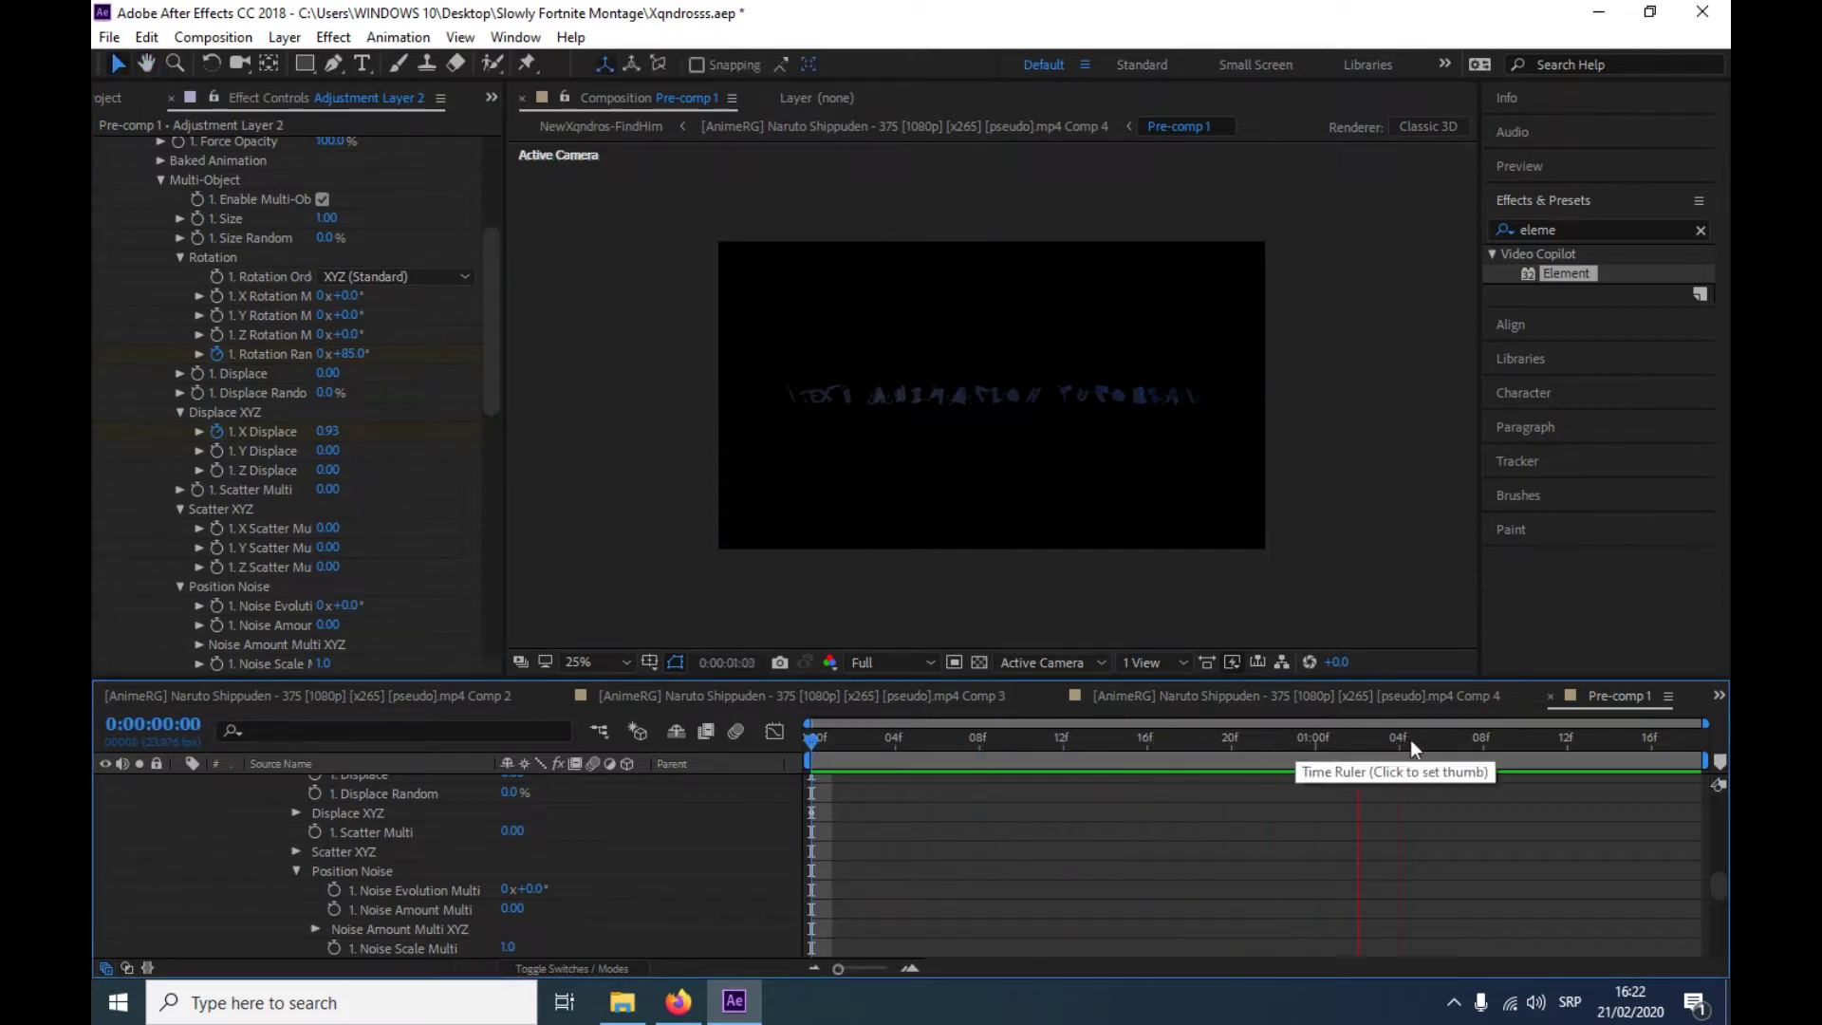
click(1442, 738)
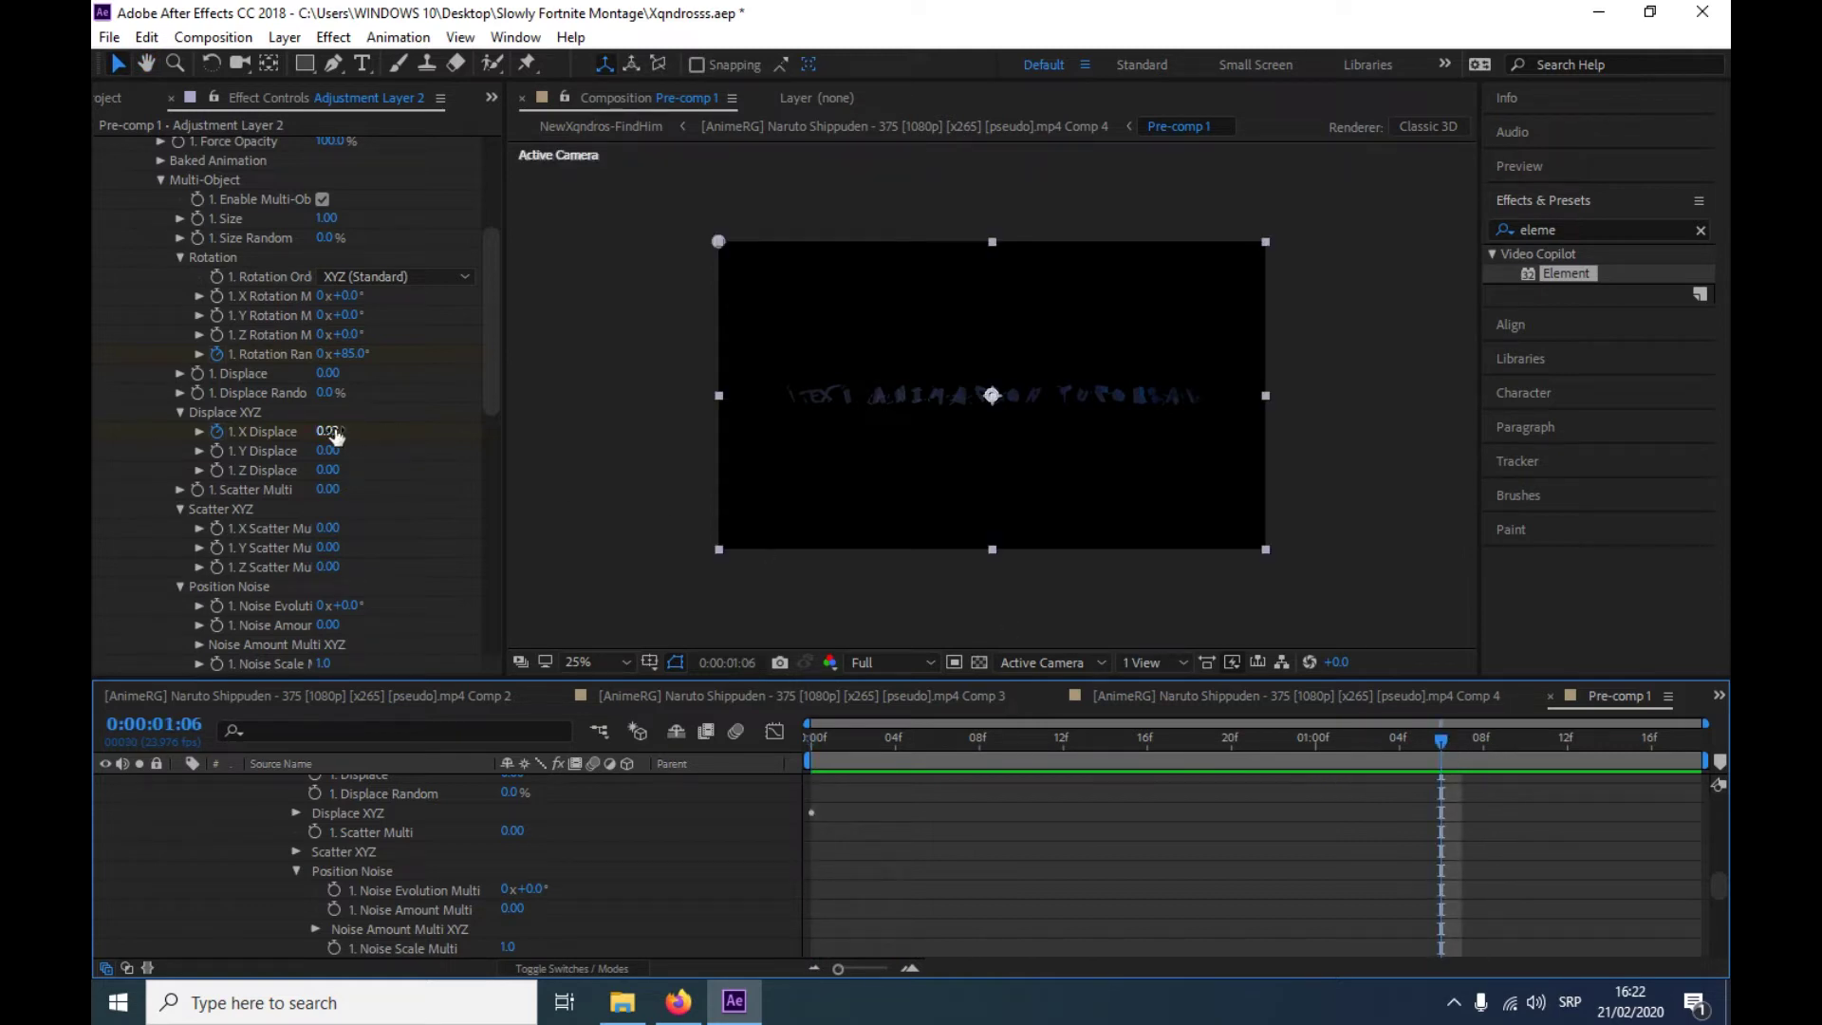
drag(334, 435, 346, 435)
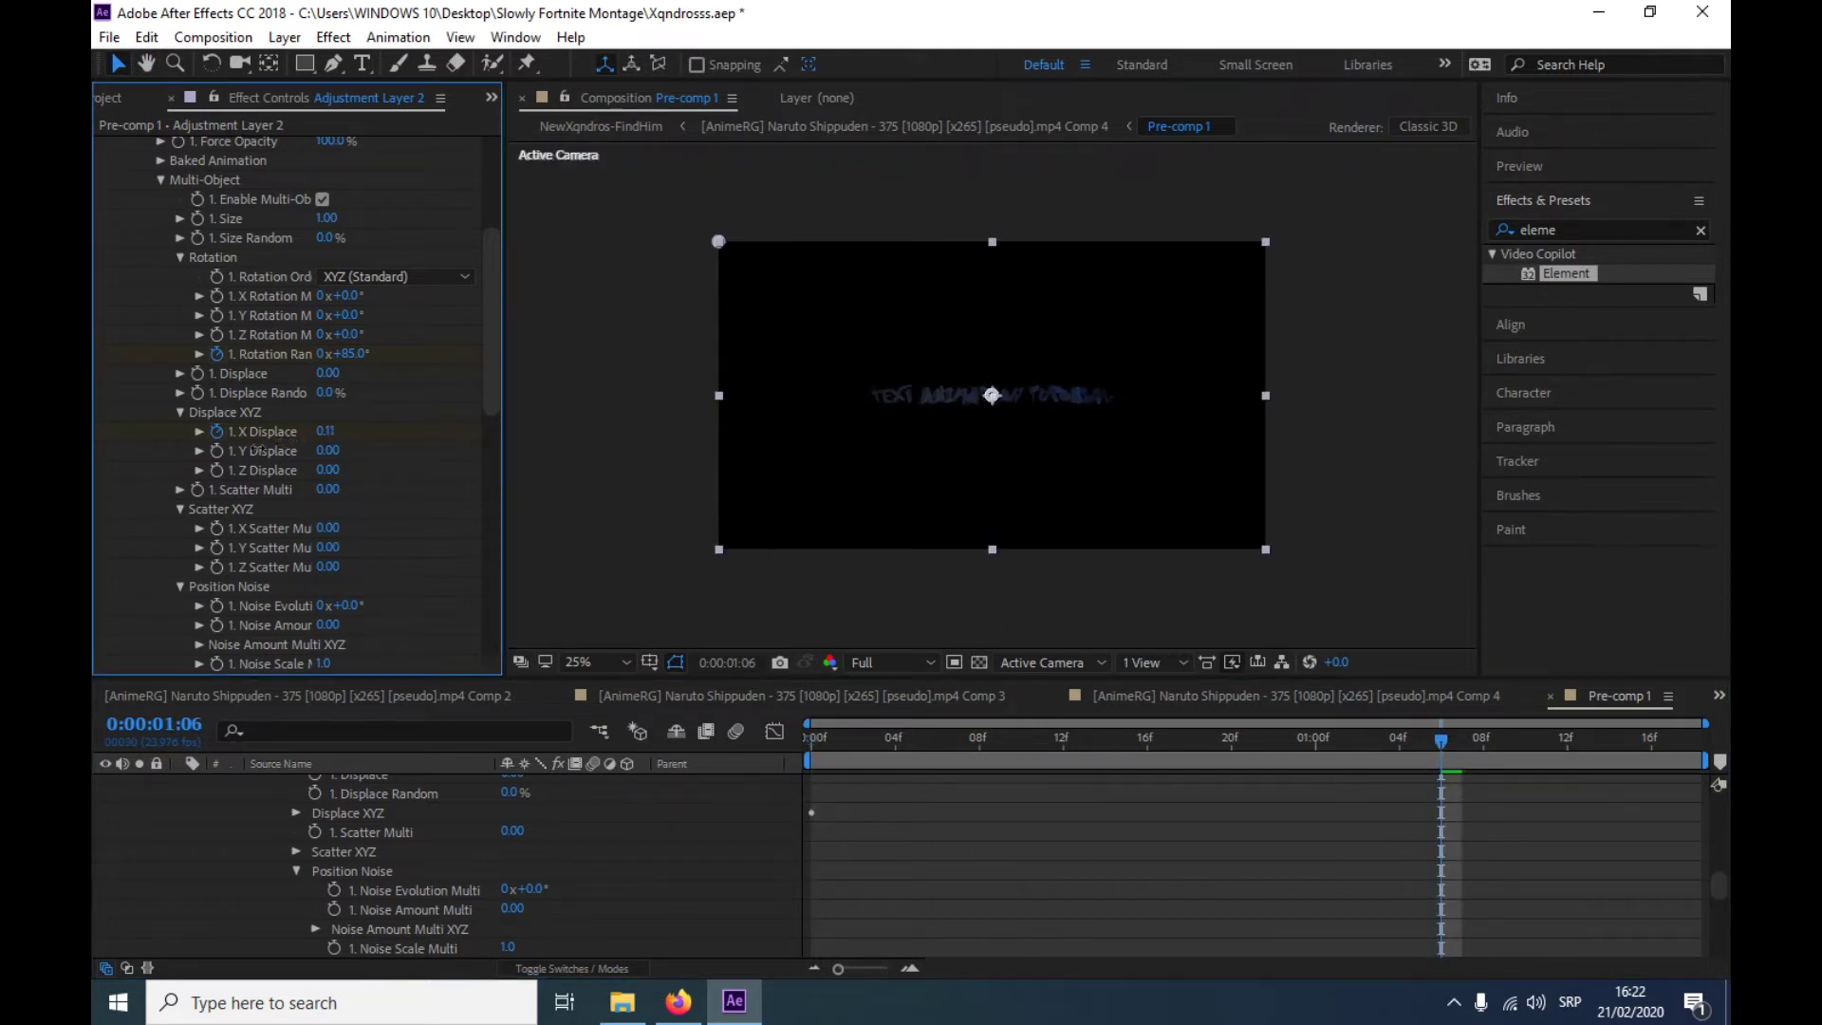
drag(258, 449, 282, 450)
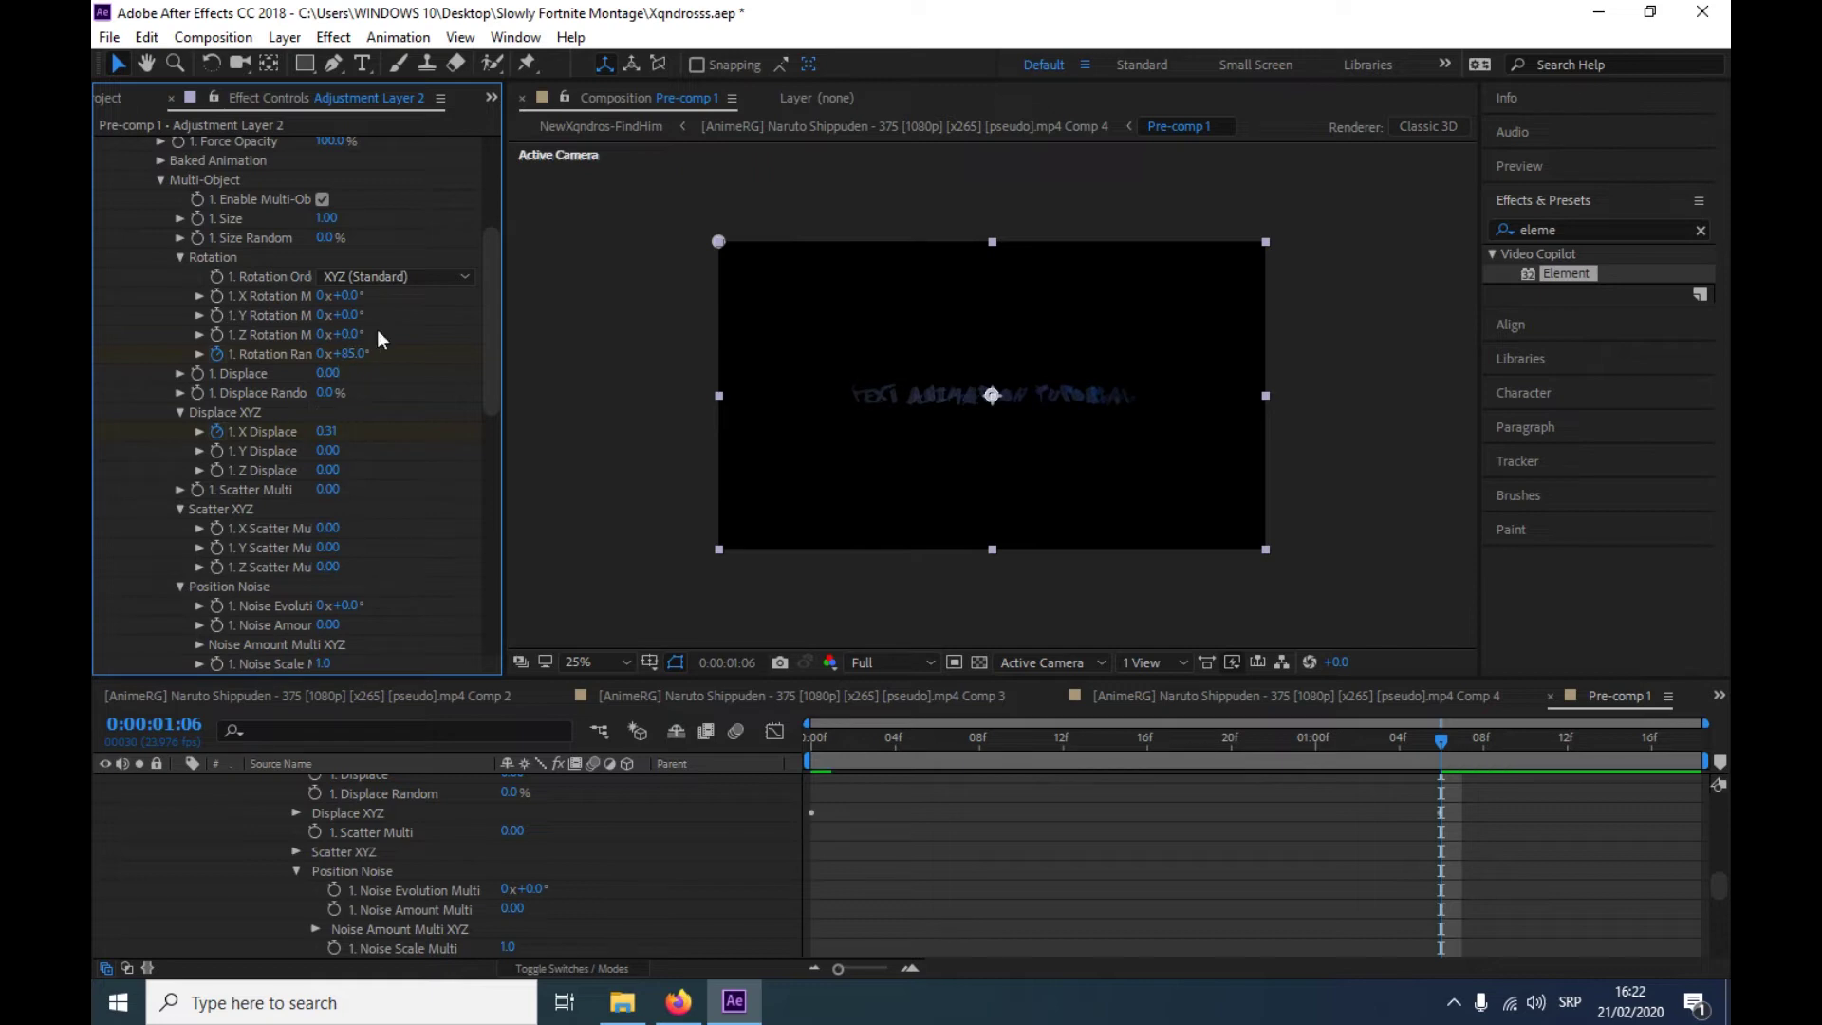
click(330, 432)
text(225)
text(5)
click(349, 354)
text(0)
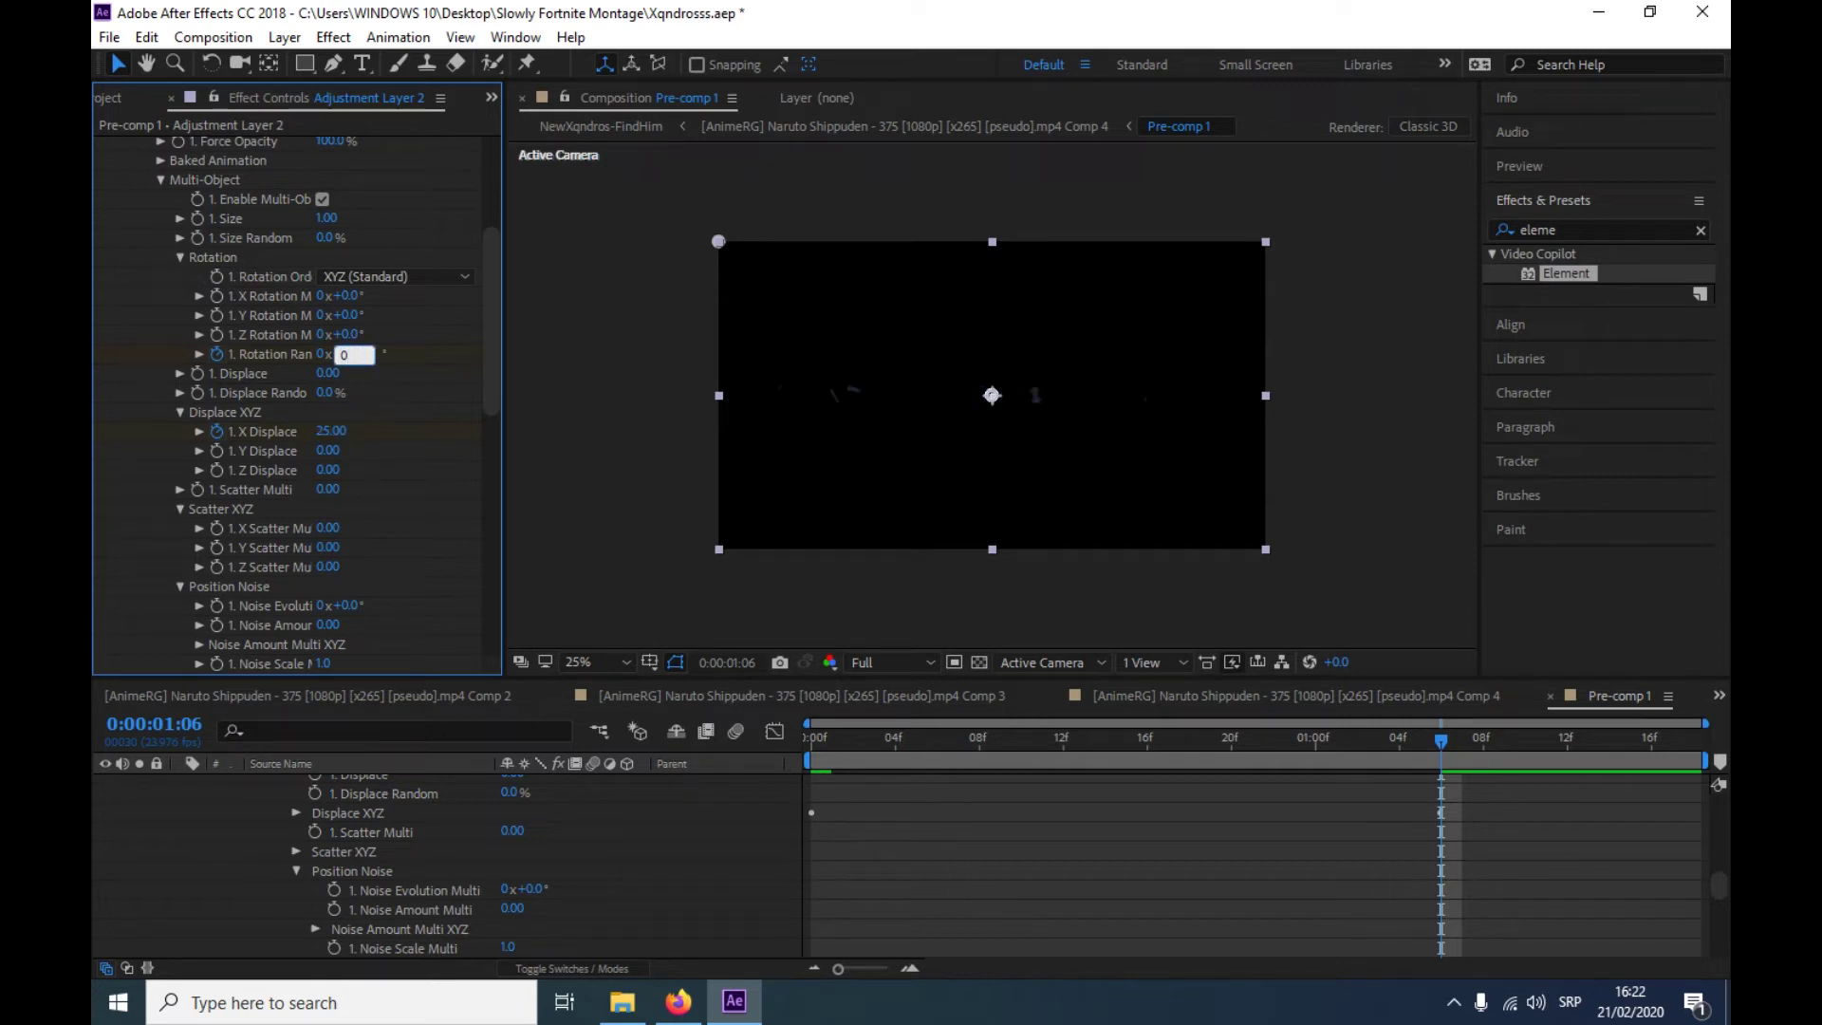
click(774, 732)
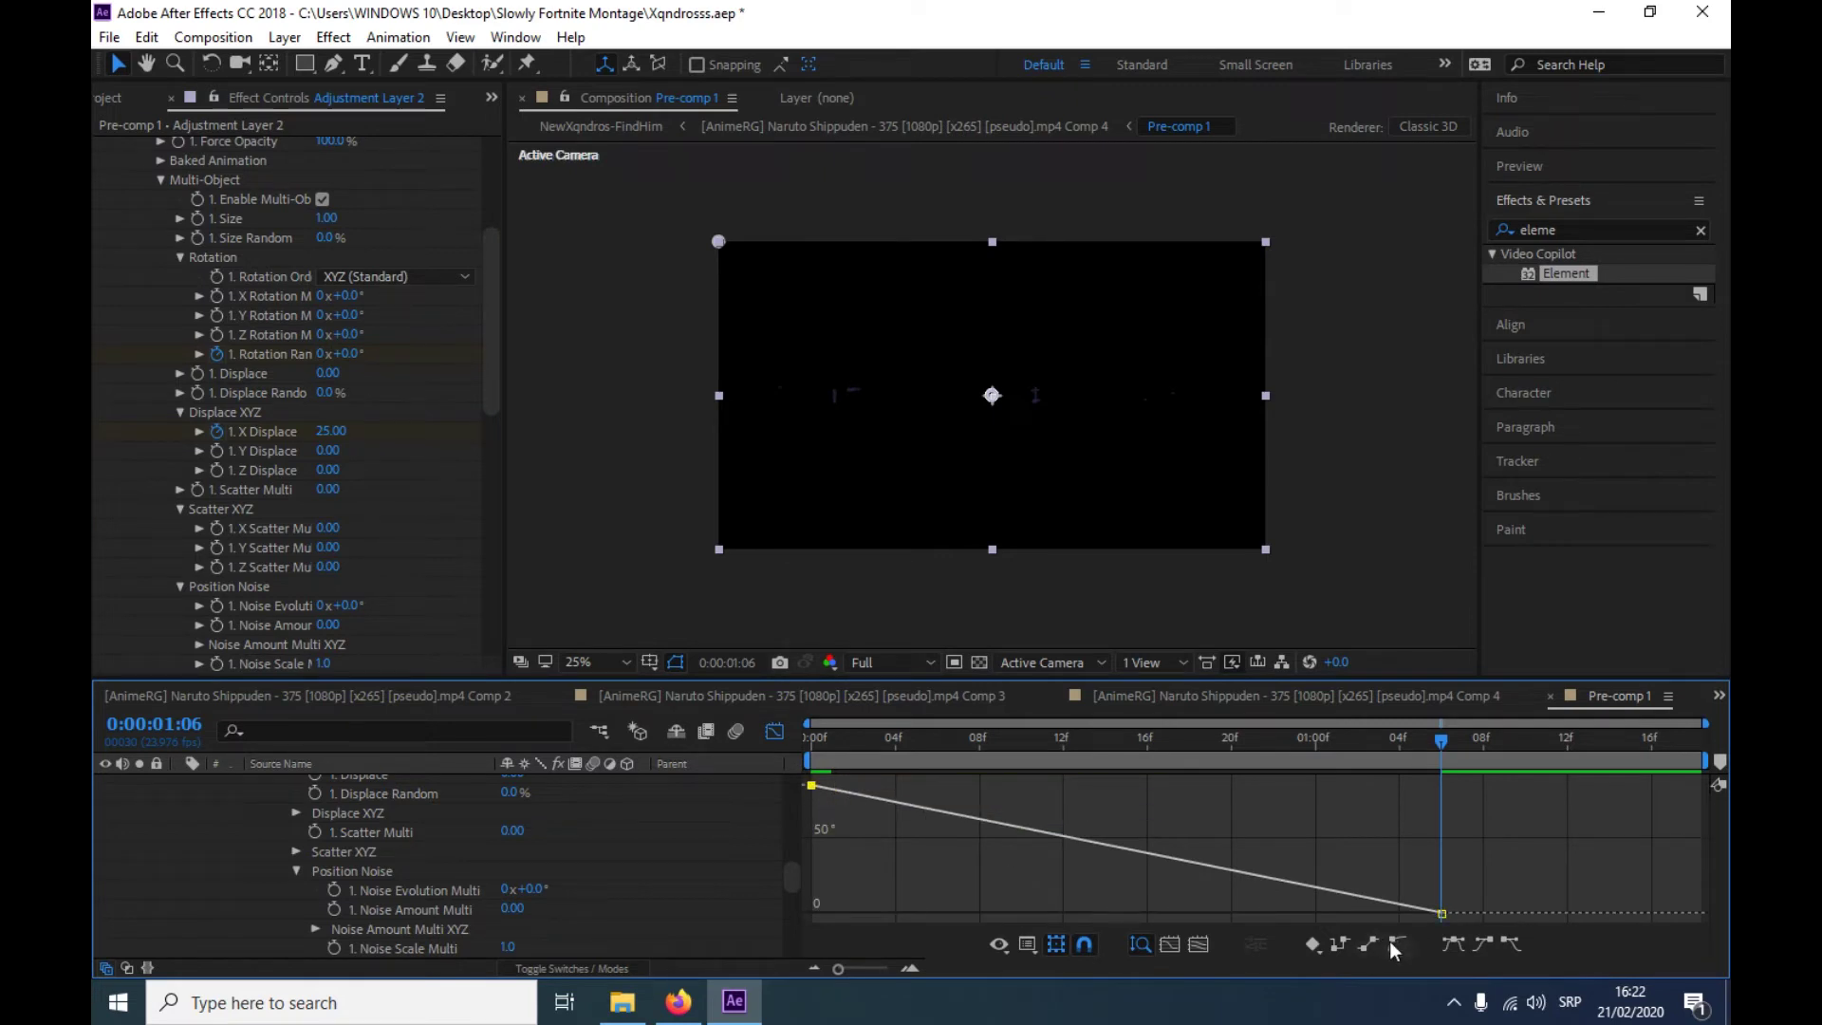
Give Rotation Random a steep ease-out and a long ease-in into the 1:06 keyframe, then preview
drag(917, 807, 813, 888)
click(1443, 932)
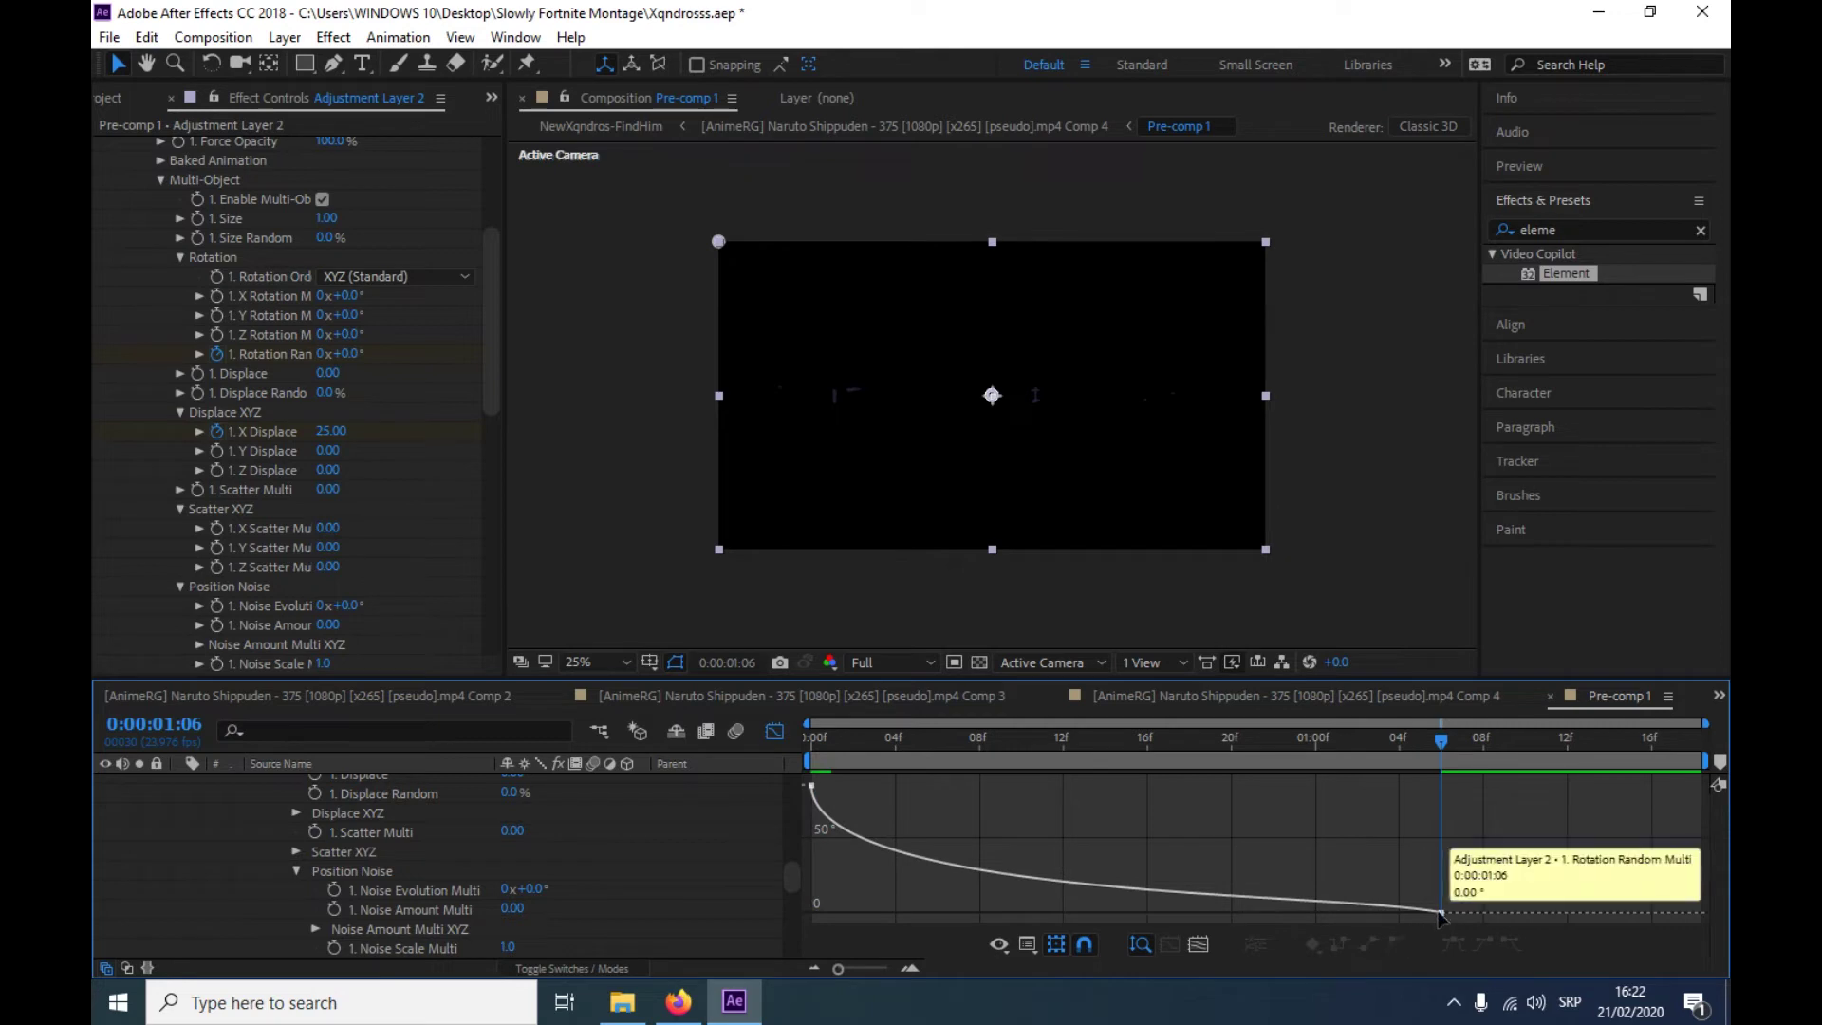
click(1441, 914)
click(1396, 945)
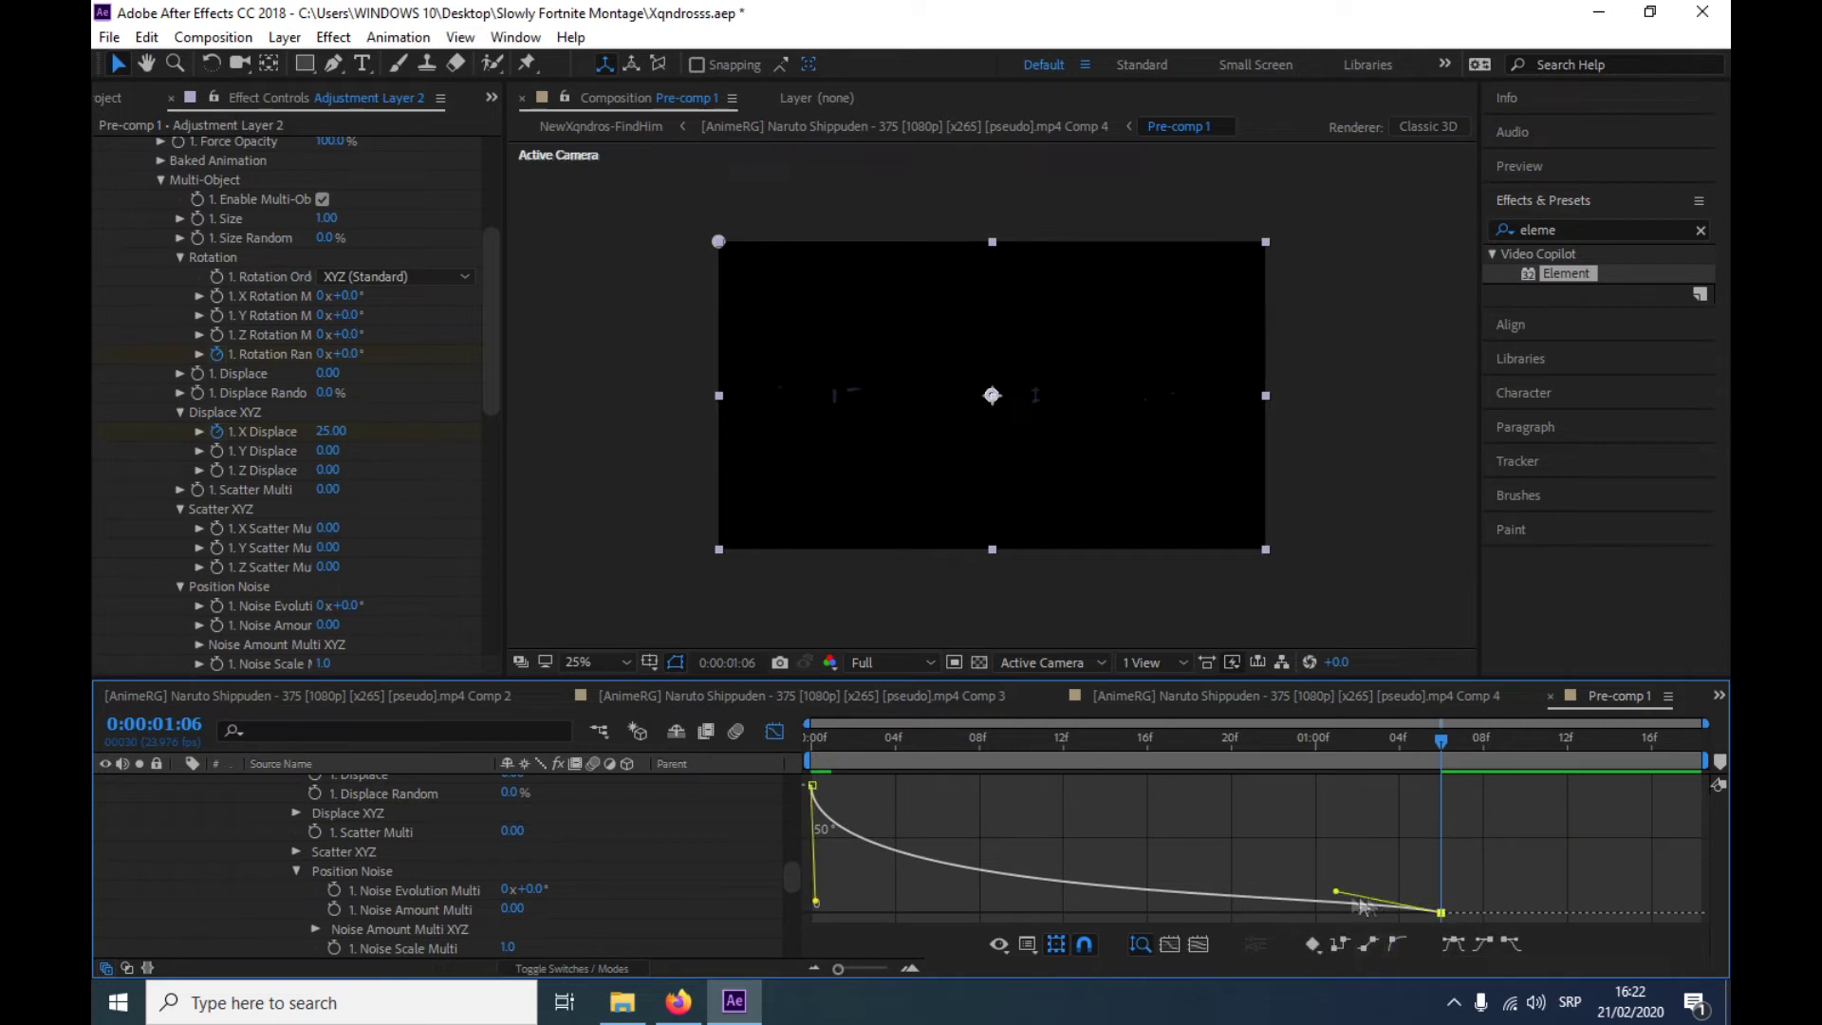
drag(1338, 890, 1294, 909)
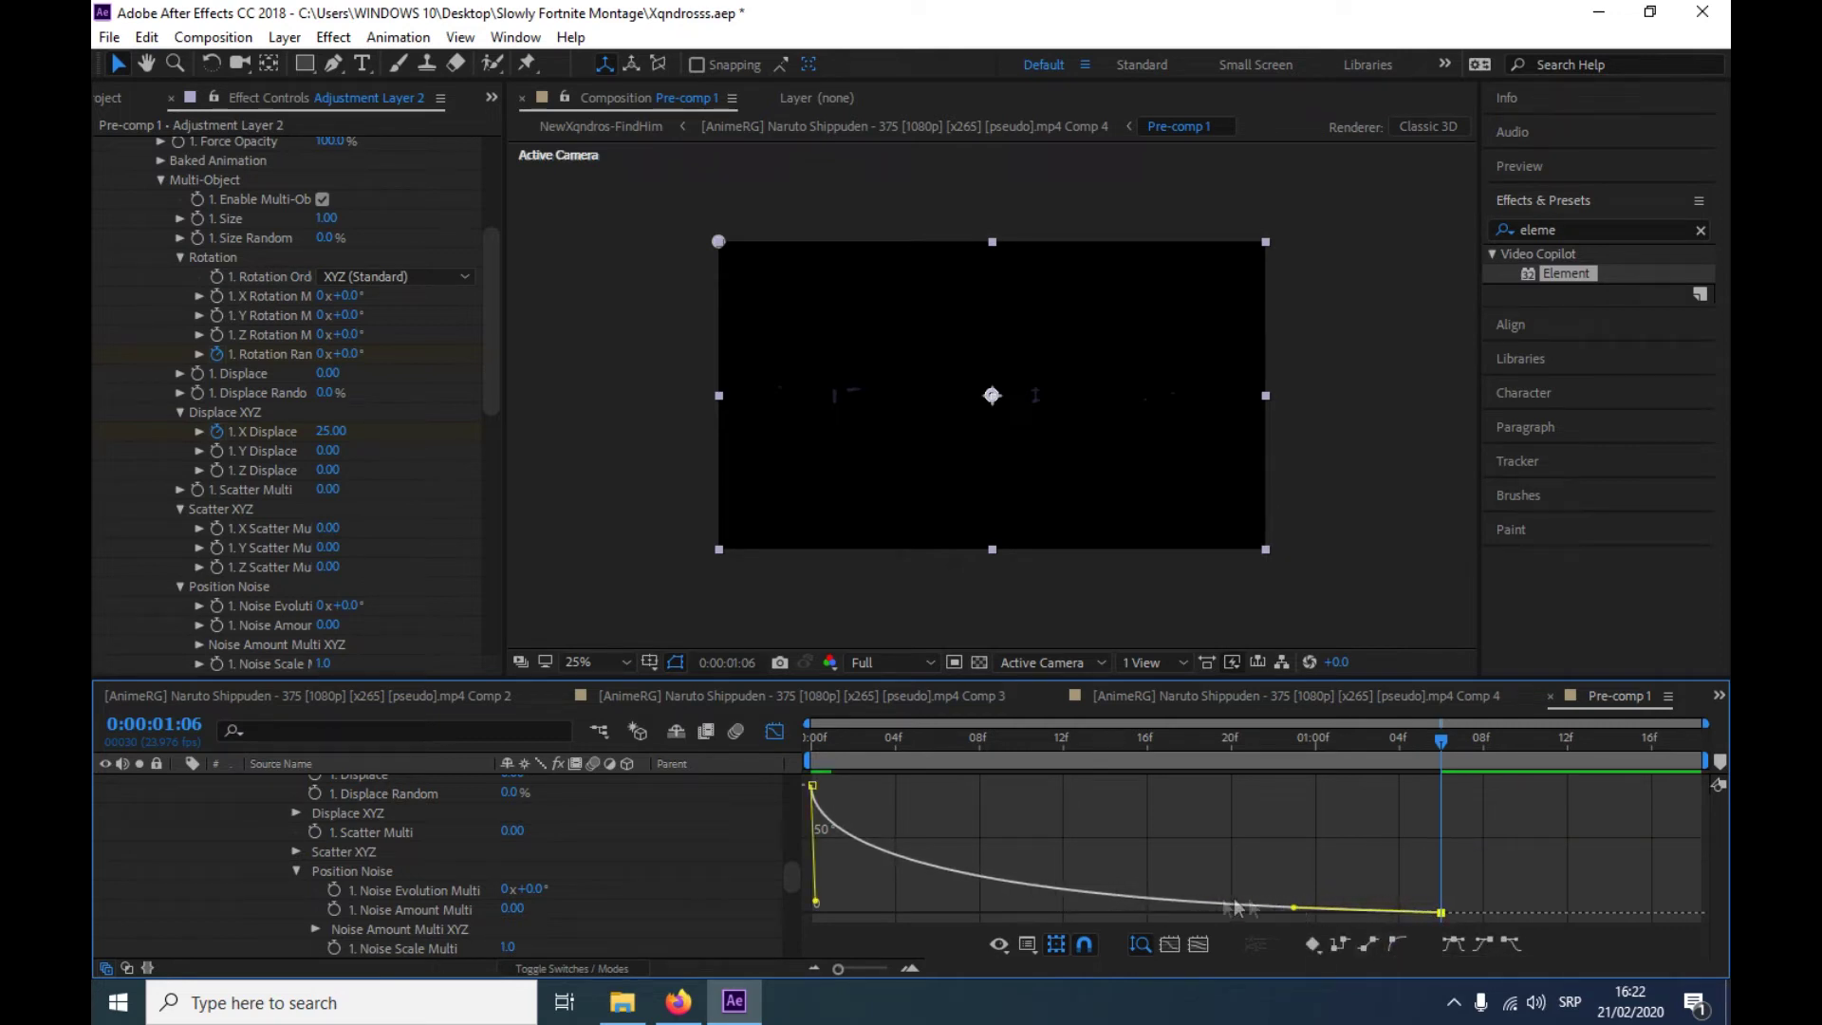
click(809, 738)
key(space)
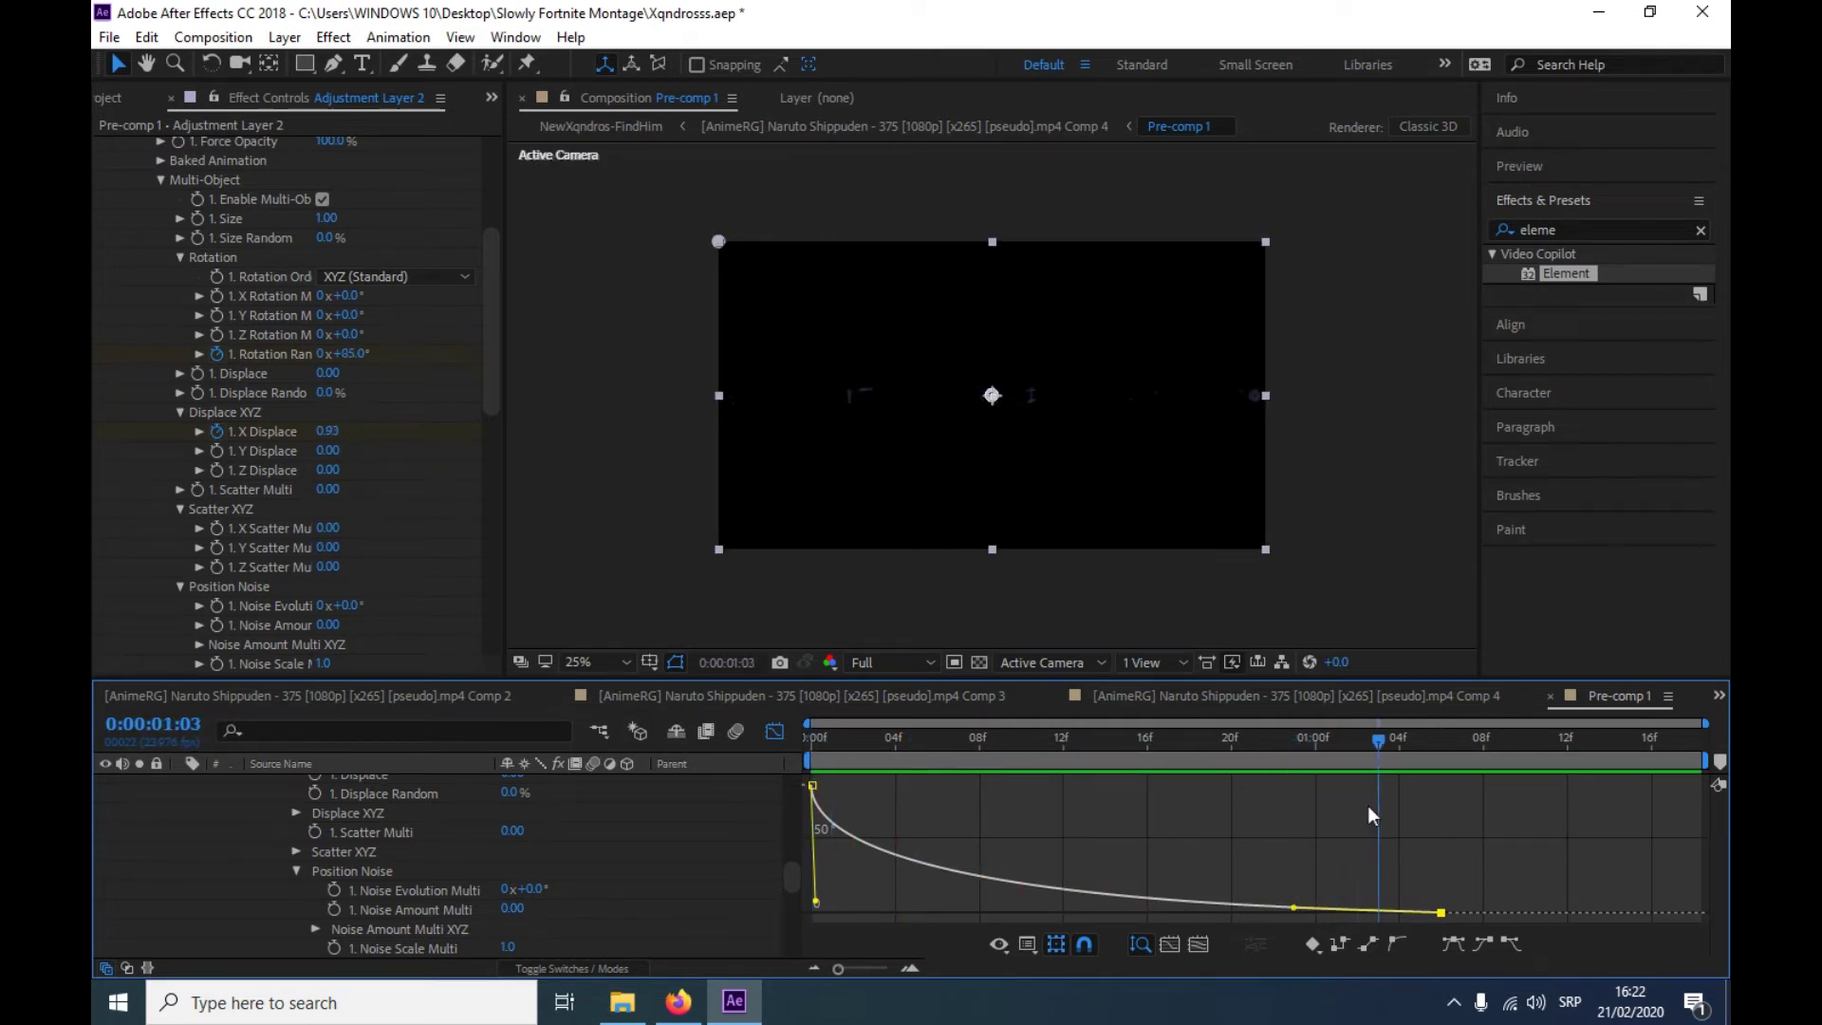
drag(1386, 738, 1421, 740)
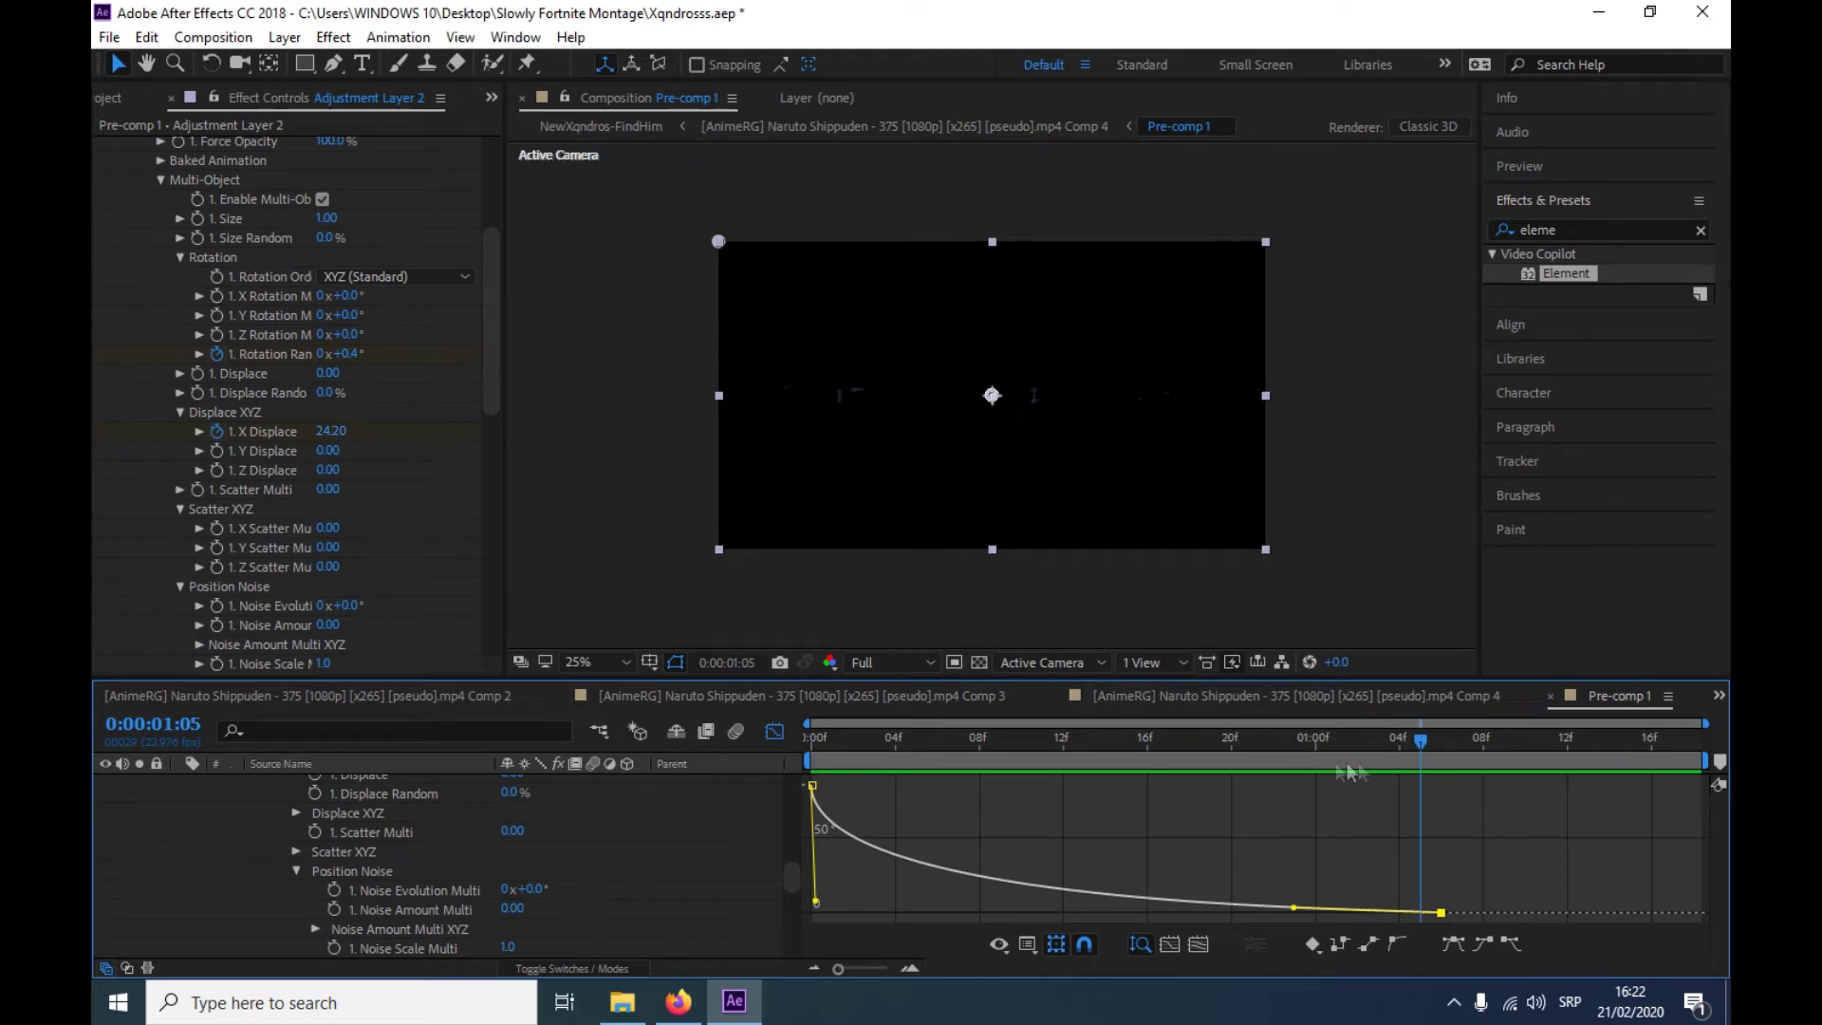
Set X Displace to 0.25 at the final 0:00:01:06 keyframe
click(1437, 755)
click(330, 432)
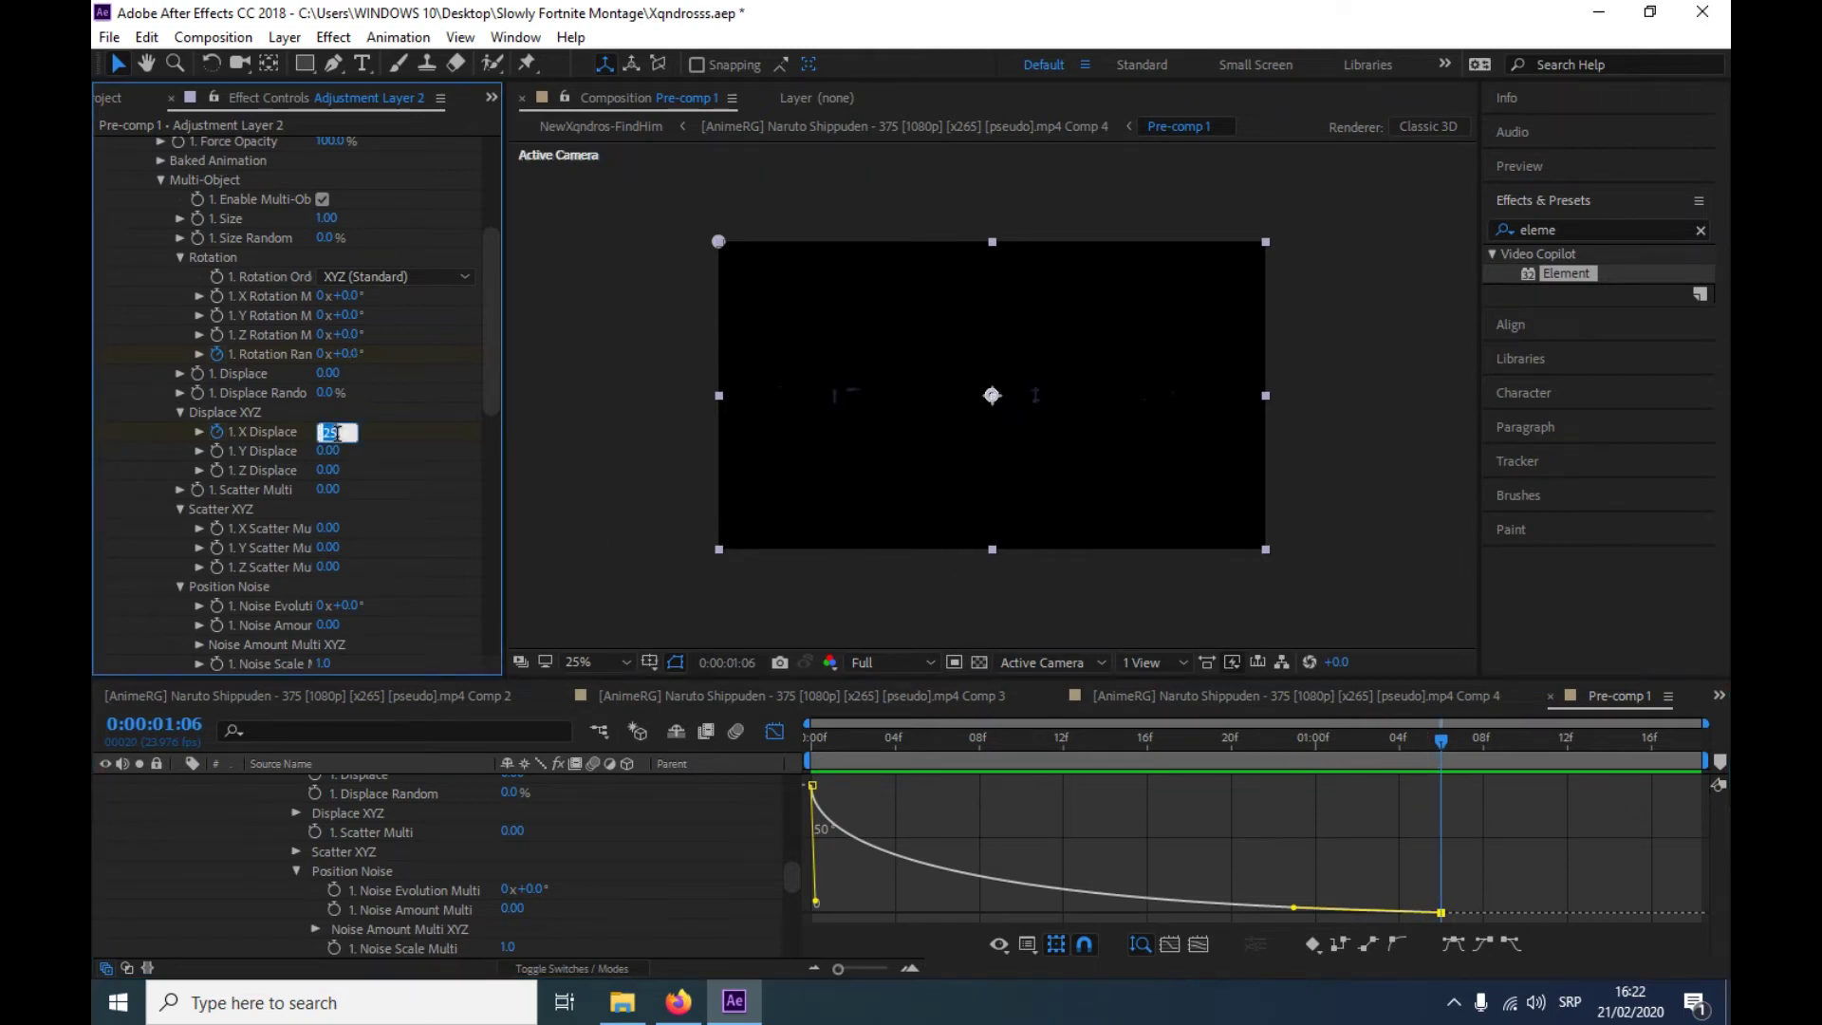
text(0.25)
click(1433, 742)
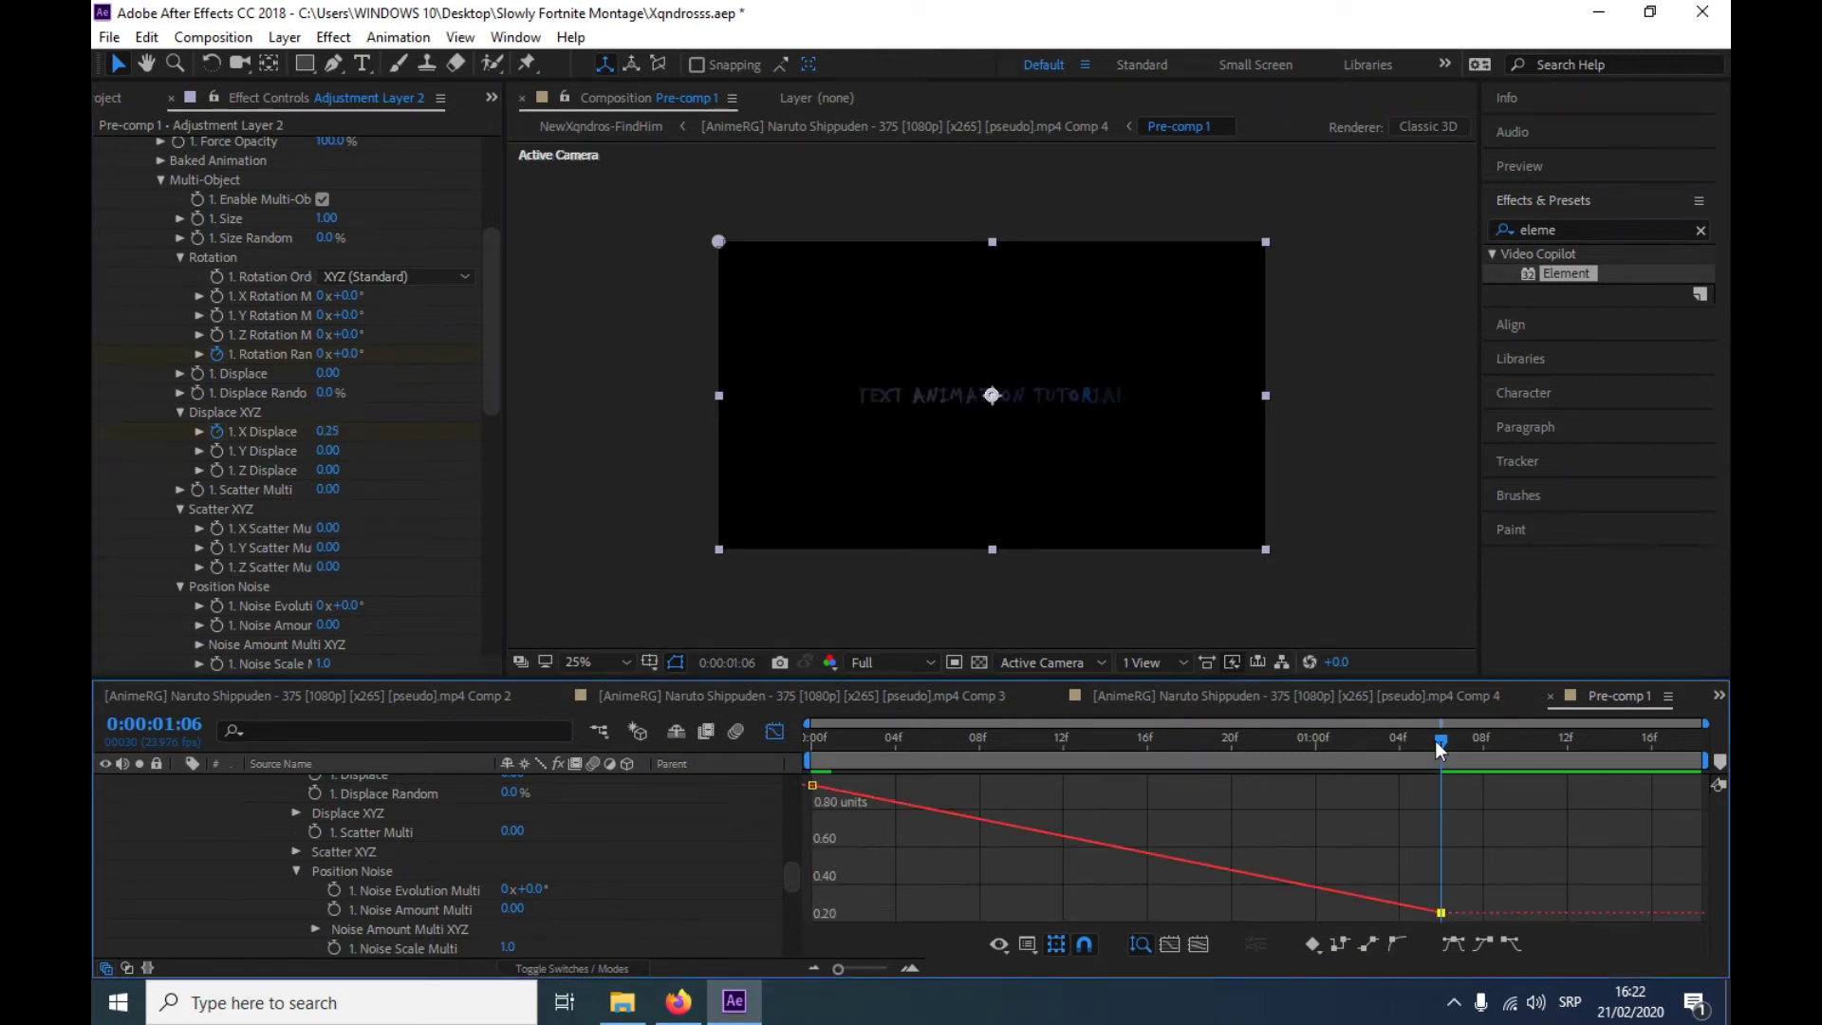
Reshape the X Displace curve to drop steeply then ease into the last keyframe, and preview
drag(1437, 738, 832, 740)
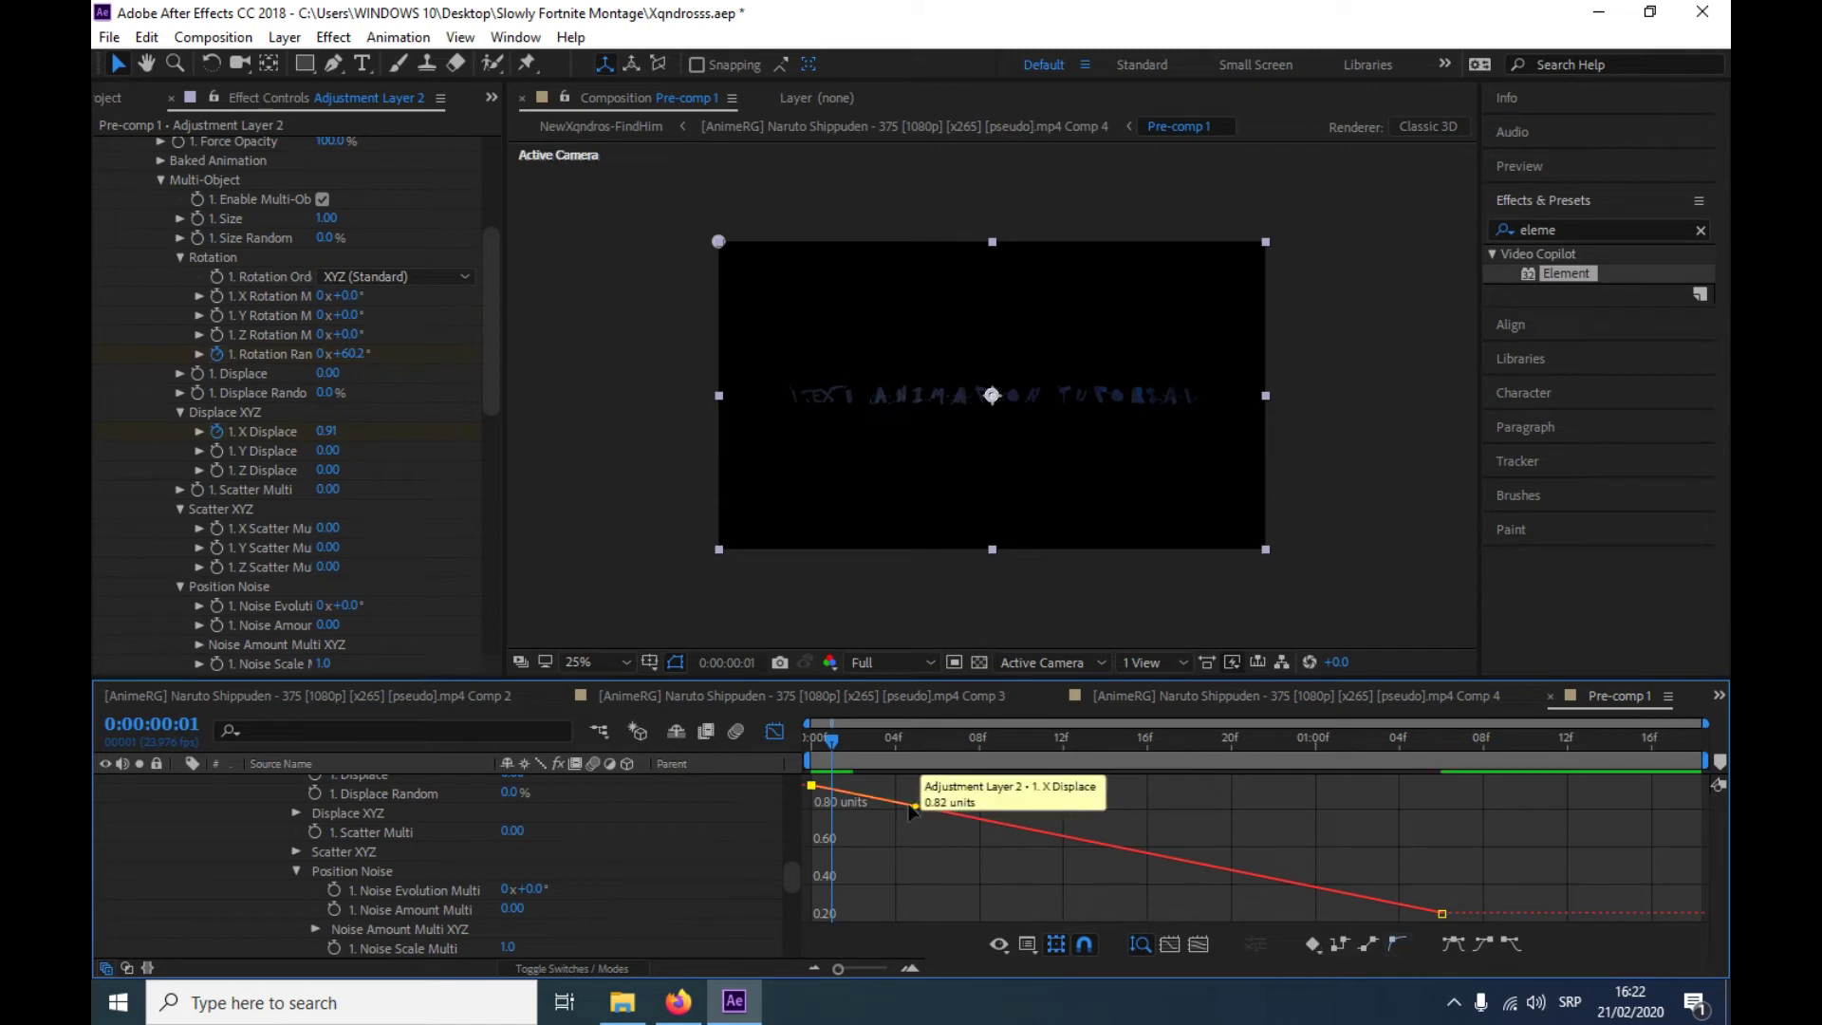
drag(892, 802, 843, 827)
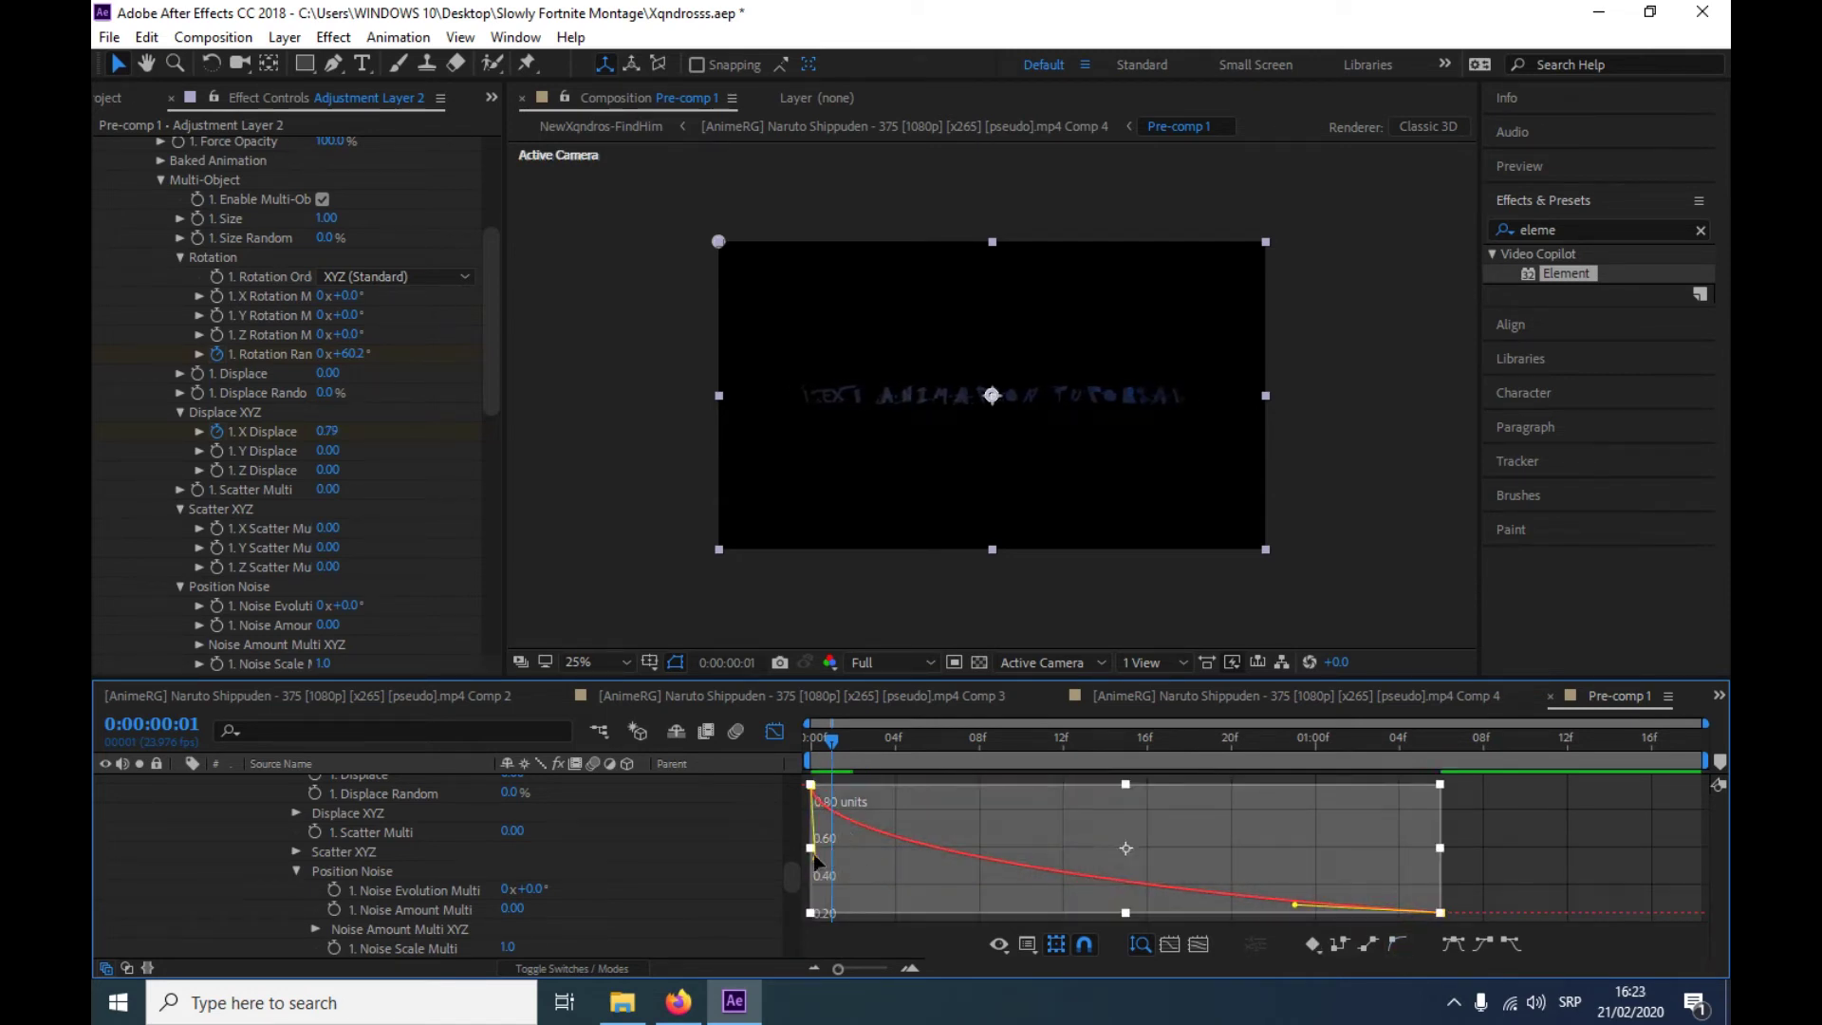
click(831, 856)
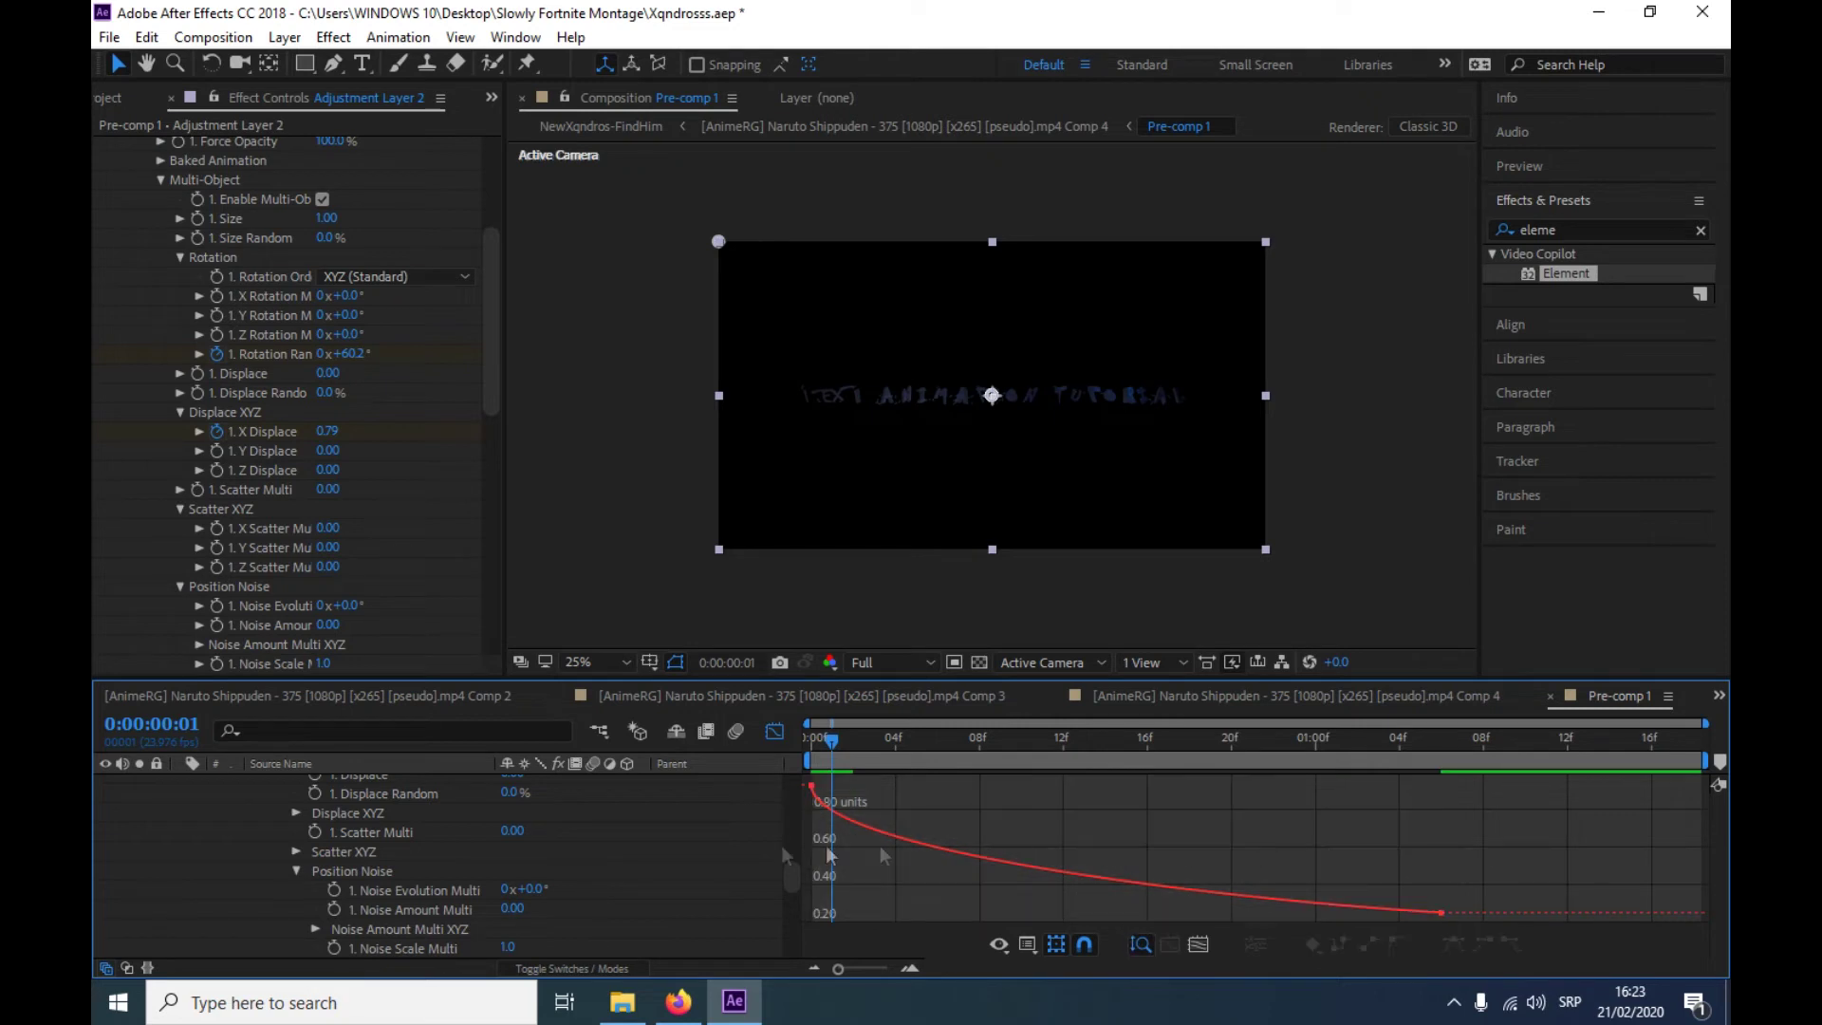
click(811, 786)
drag(815, 864, 814, 885)
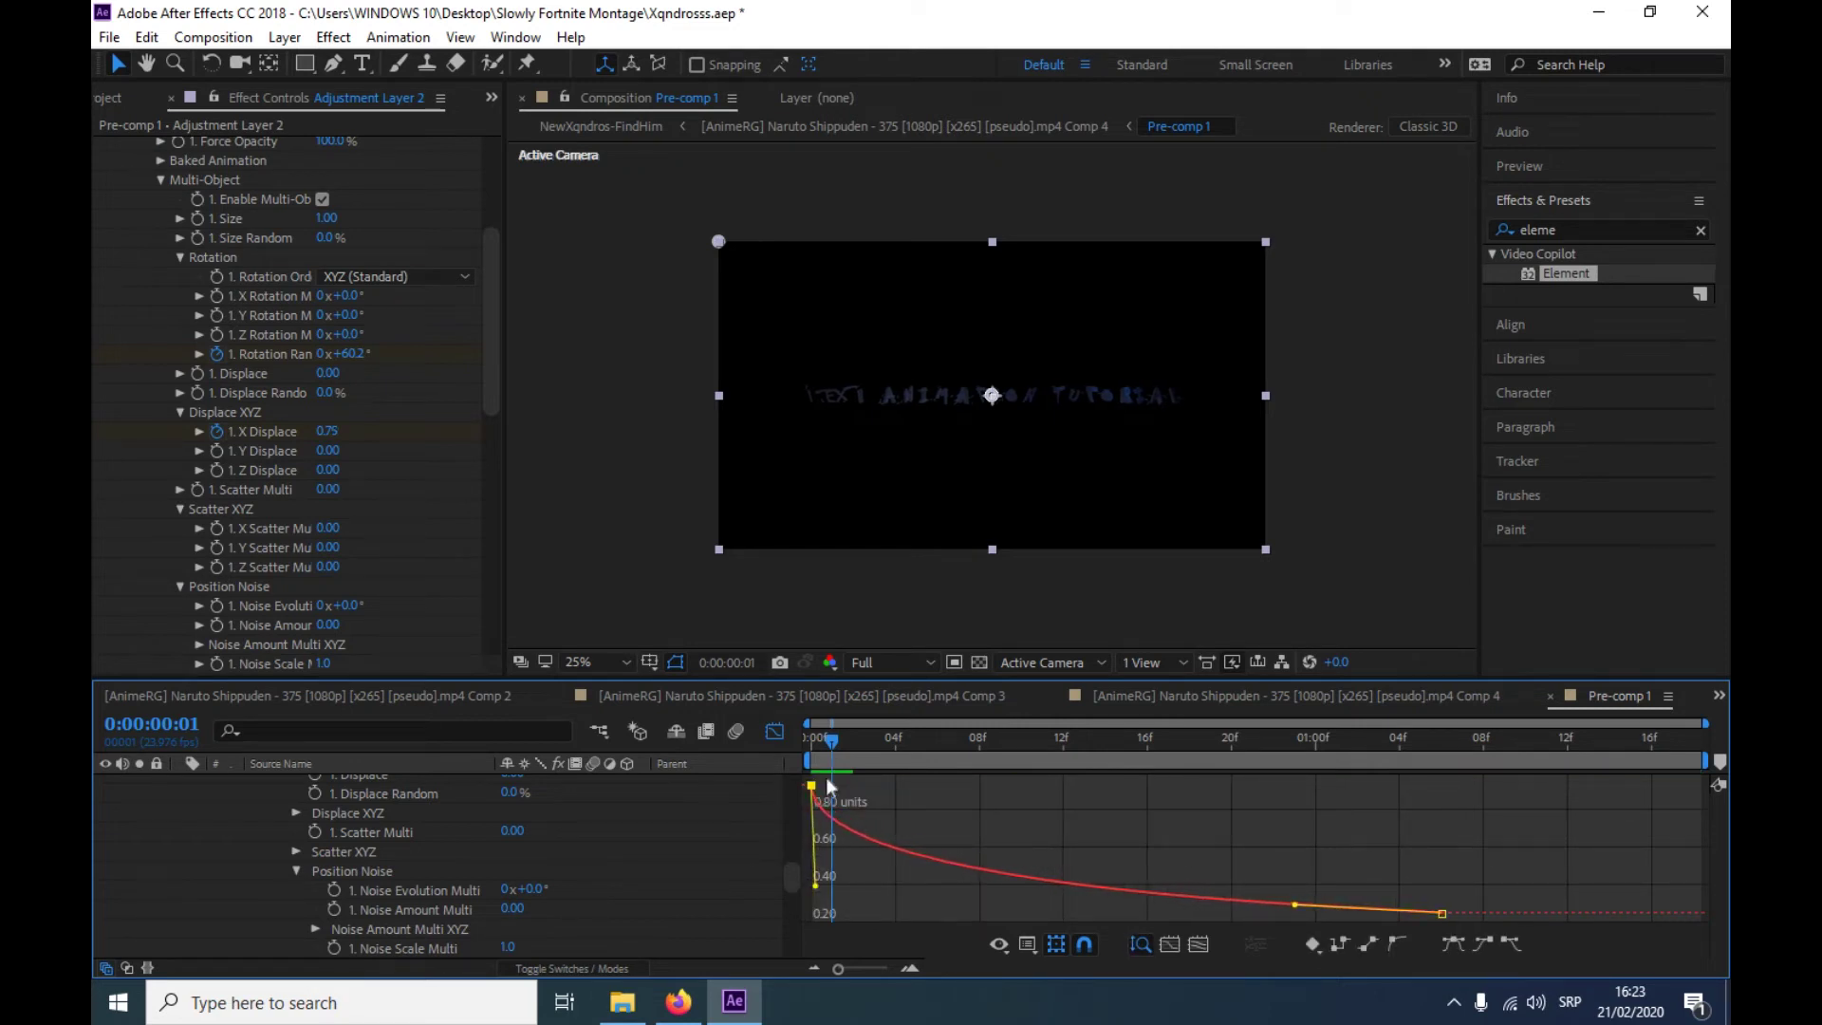
click(820, 750)
key(space)
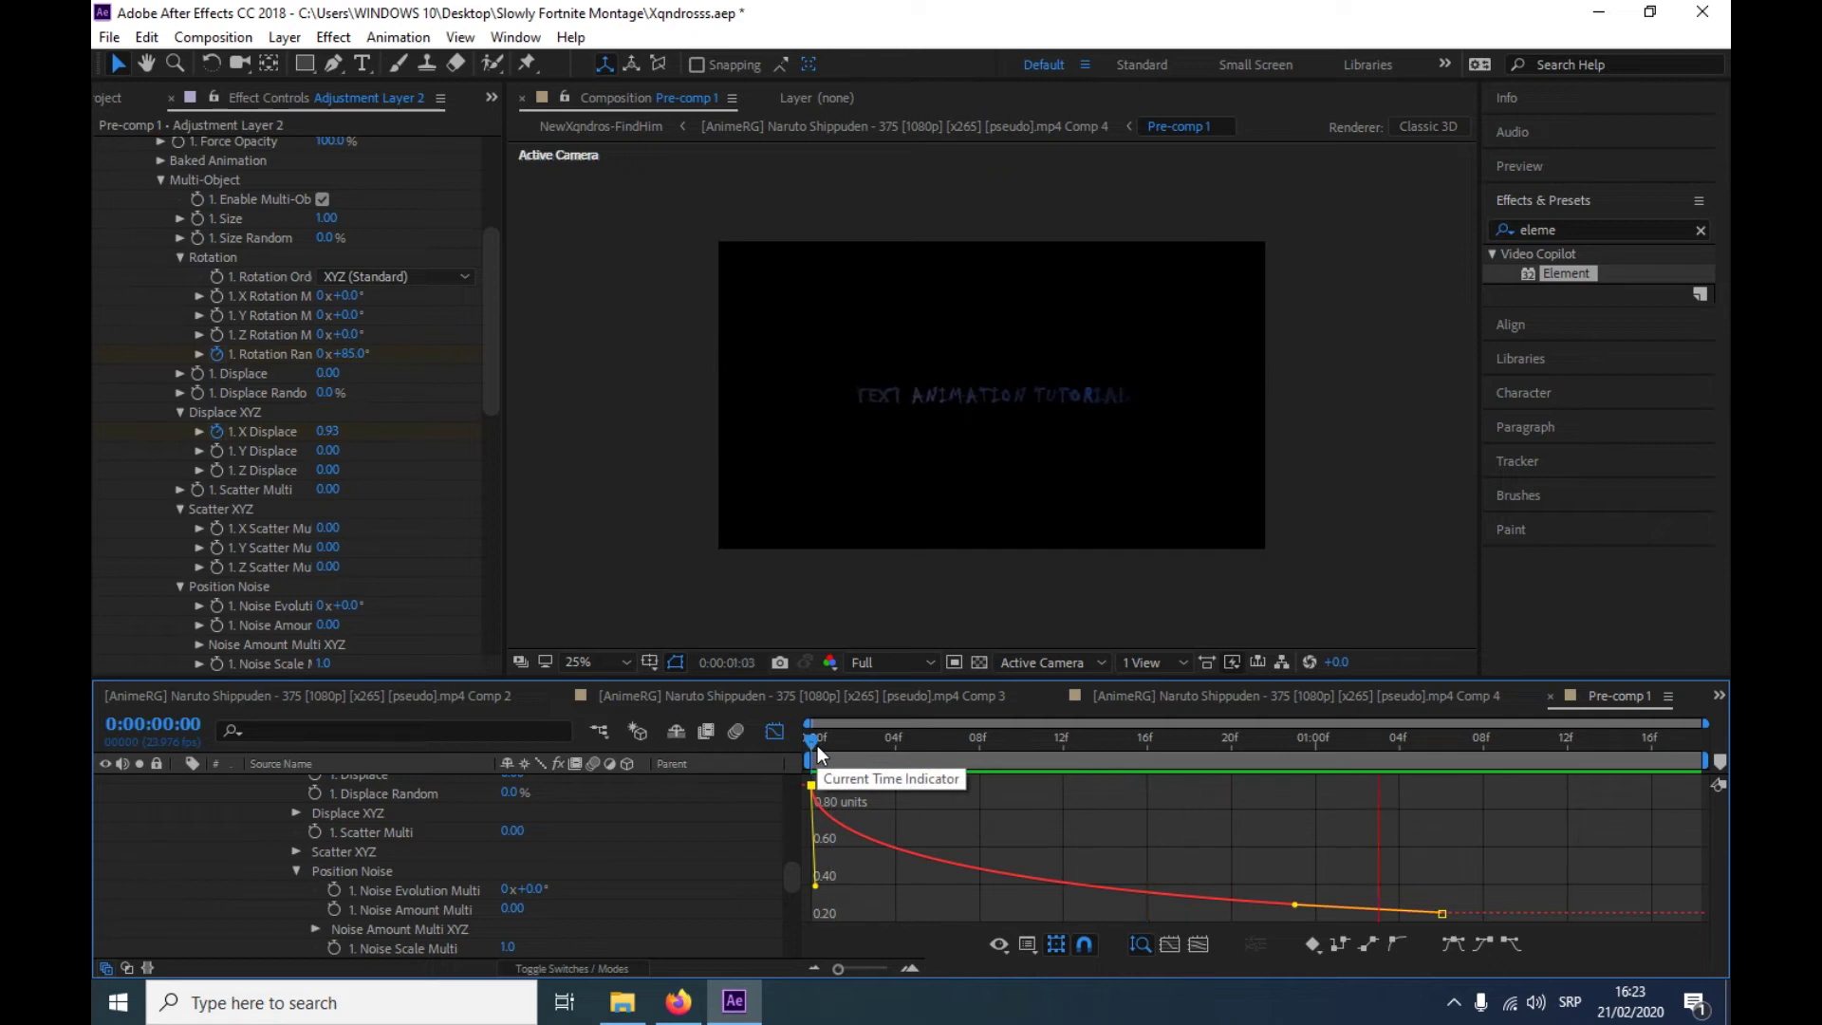
key(space)
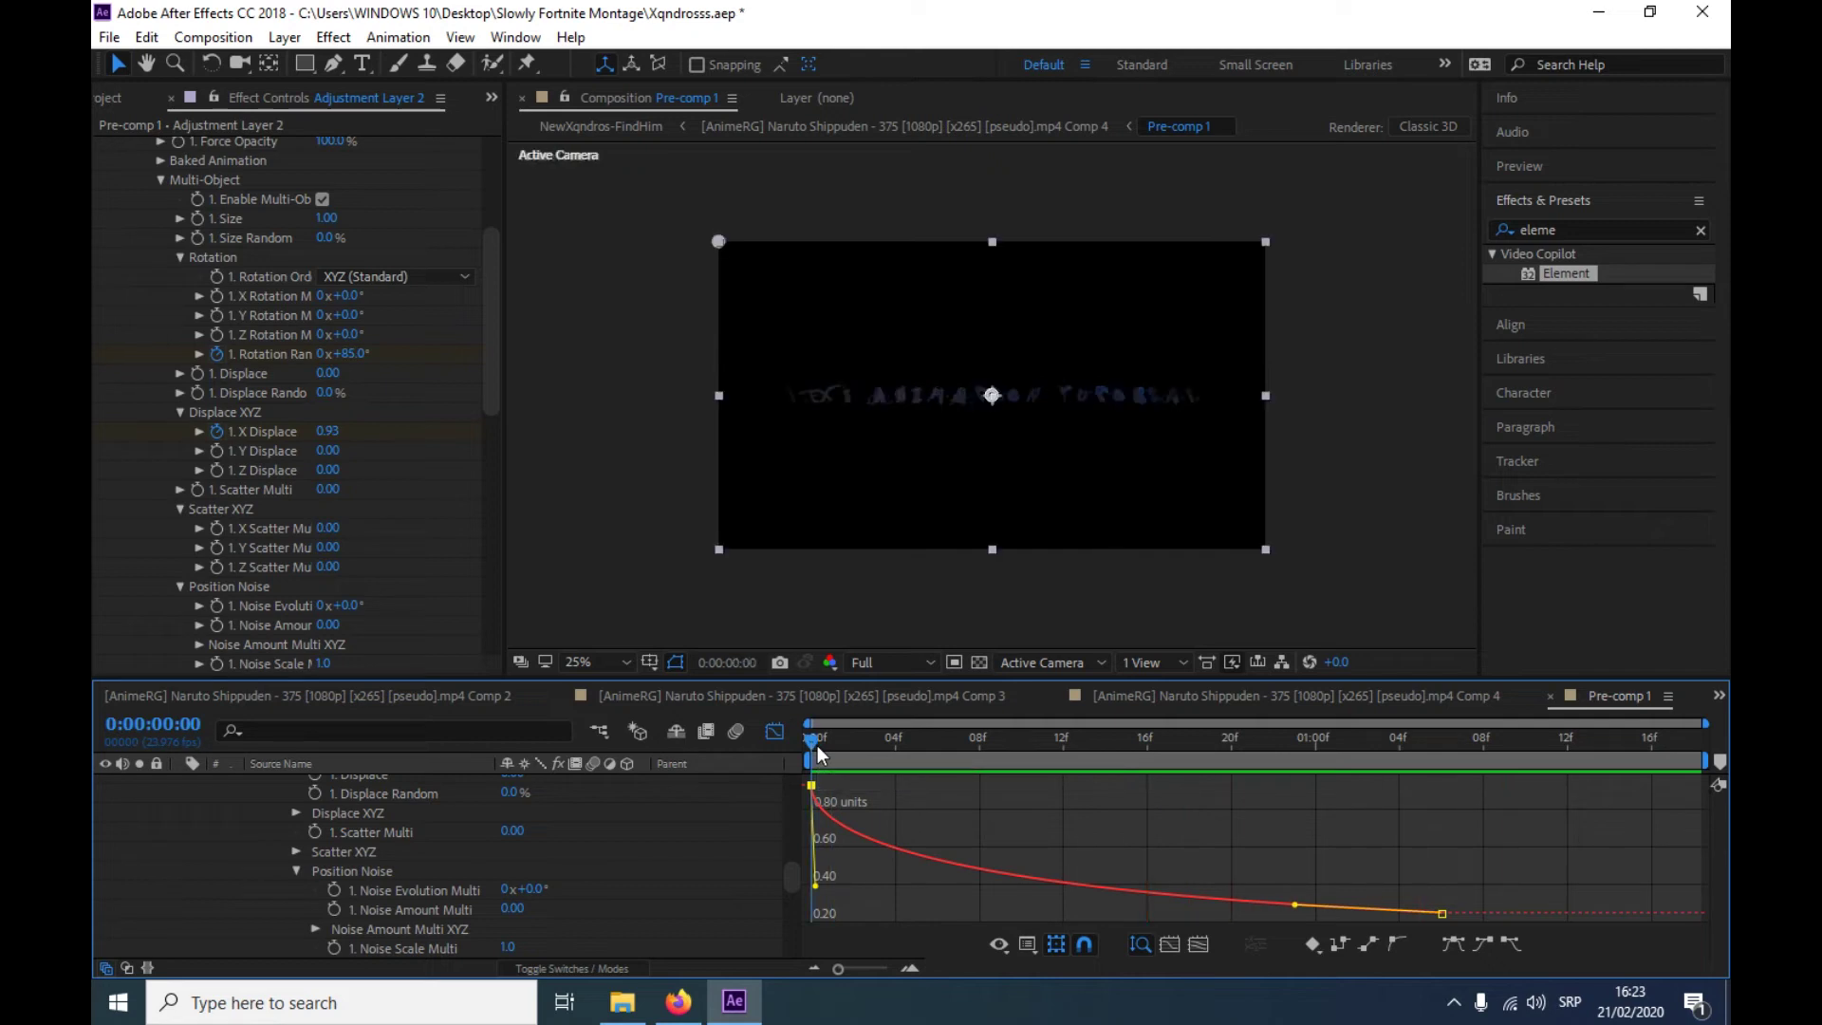
click(260, 351)
Review the Rotation Random Multi and X Displace curves, then return to keyframe view and preview
scroll(406, 850, up, 5)
scroll(434, 856, down, 2)
click(408, 926)
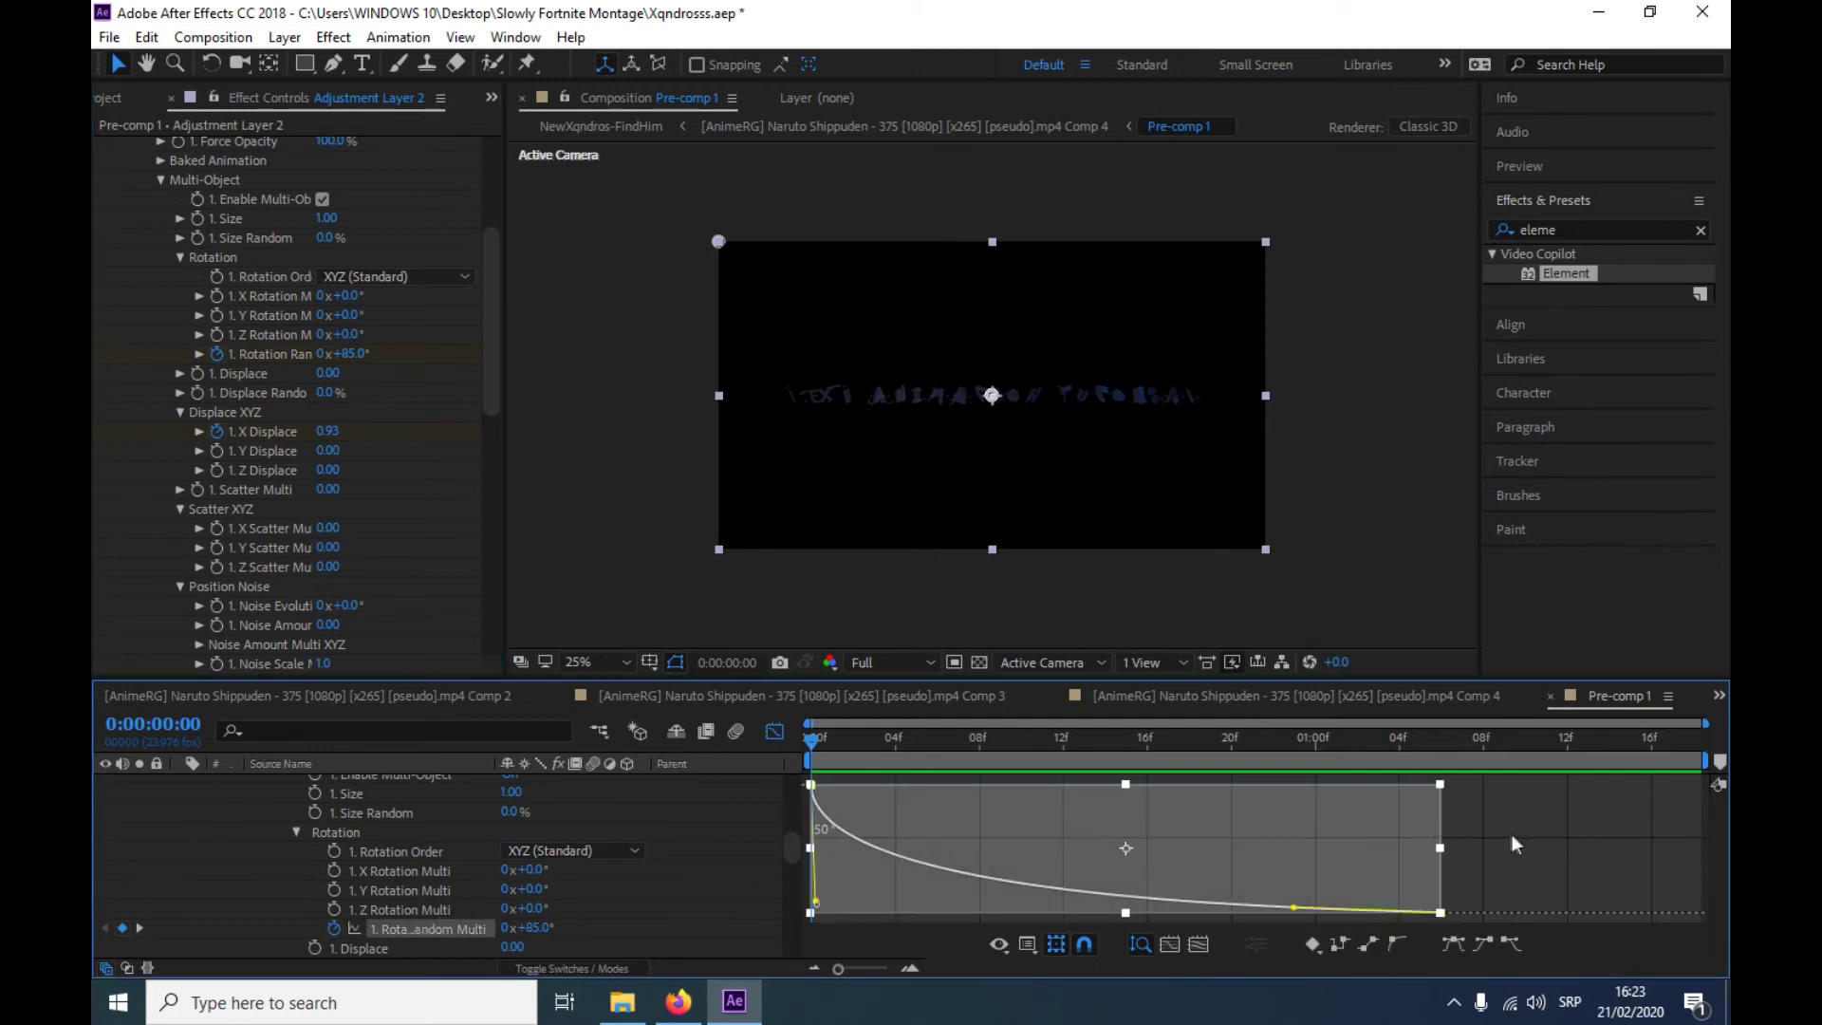
scroll(431, 898, down, 3)
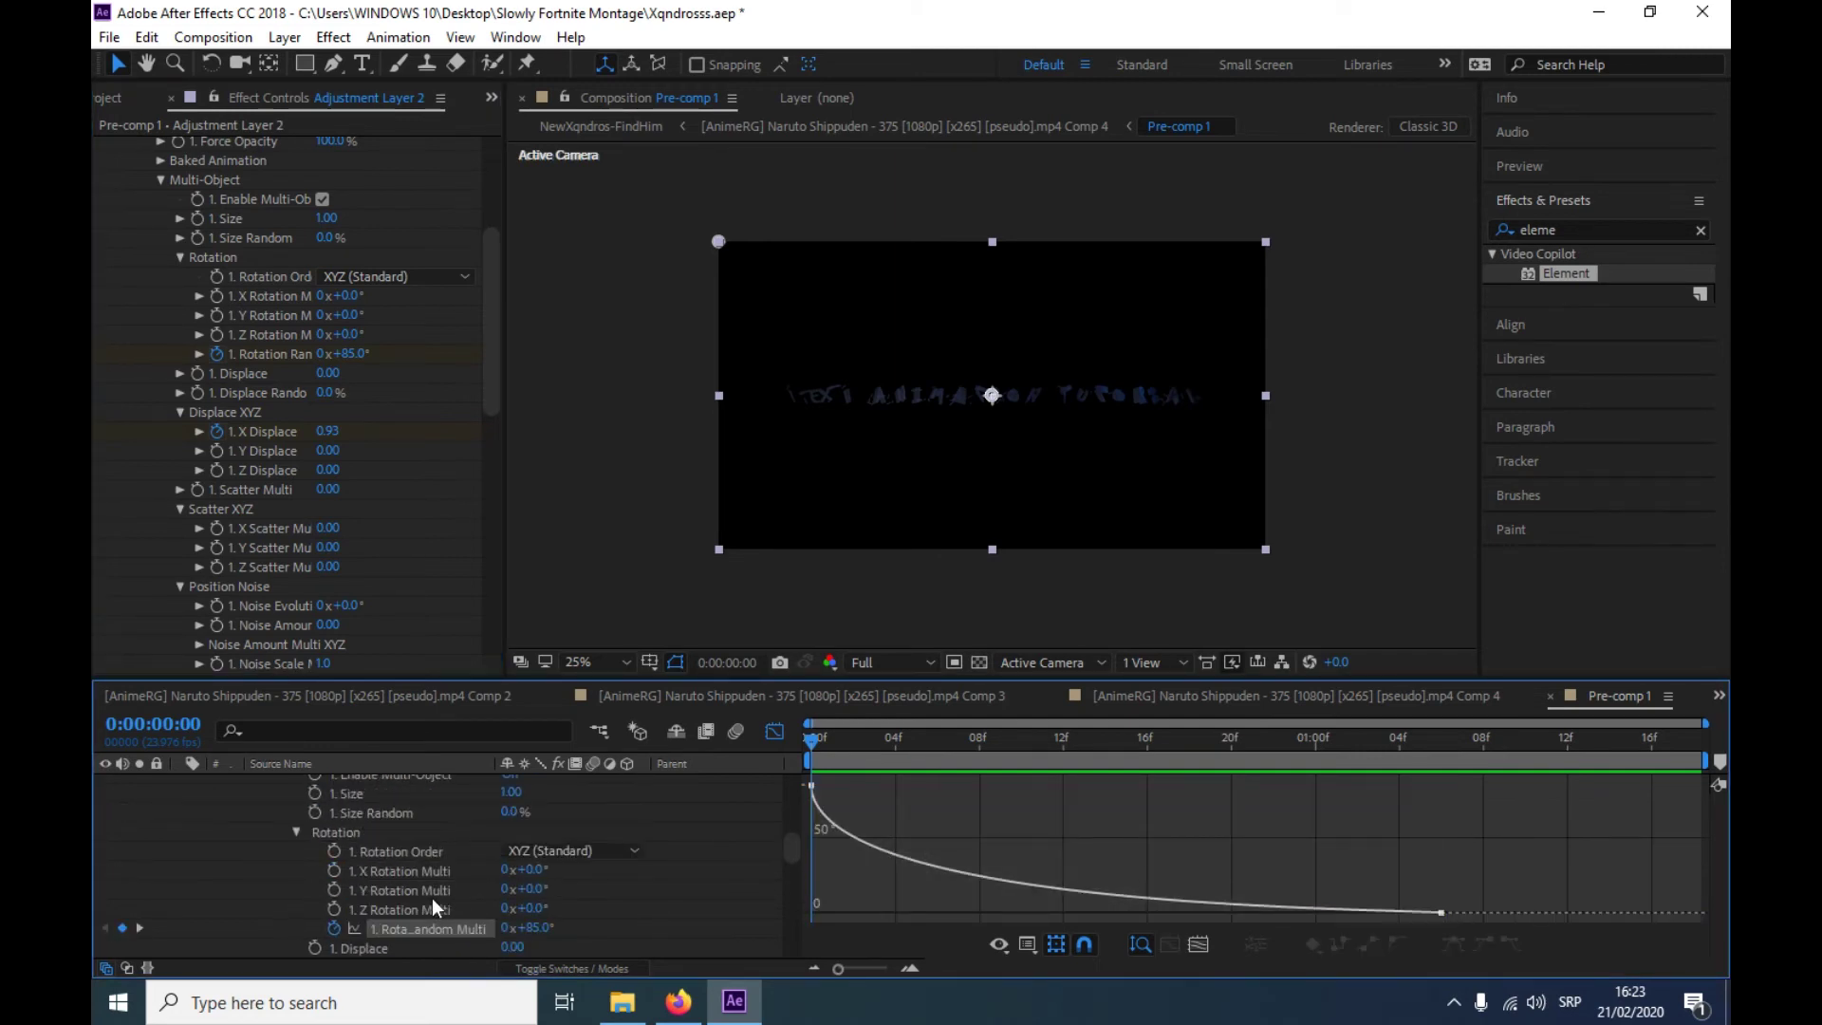
scroll(431, 898, down, 2)
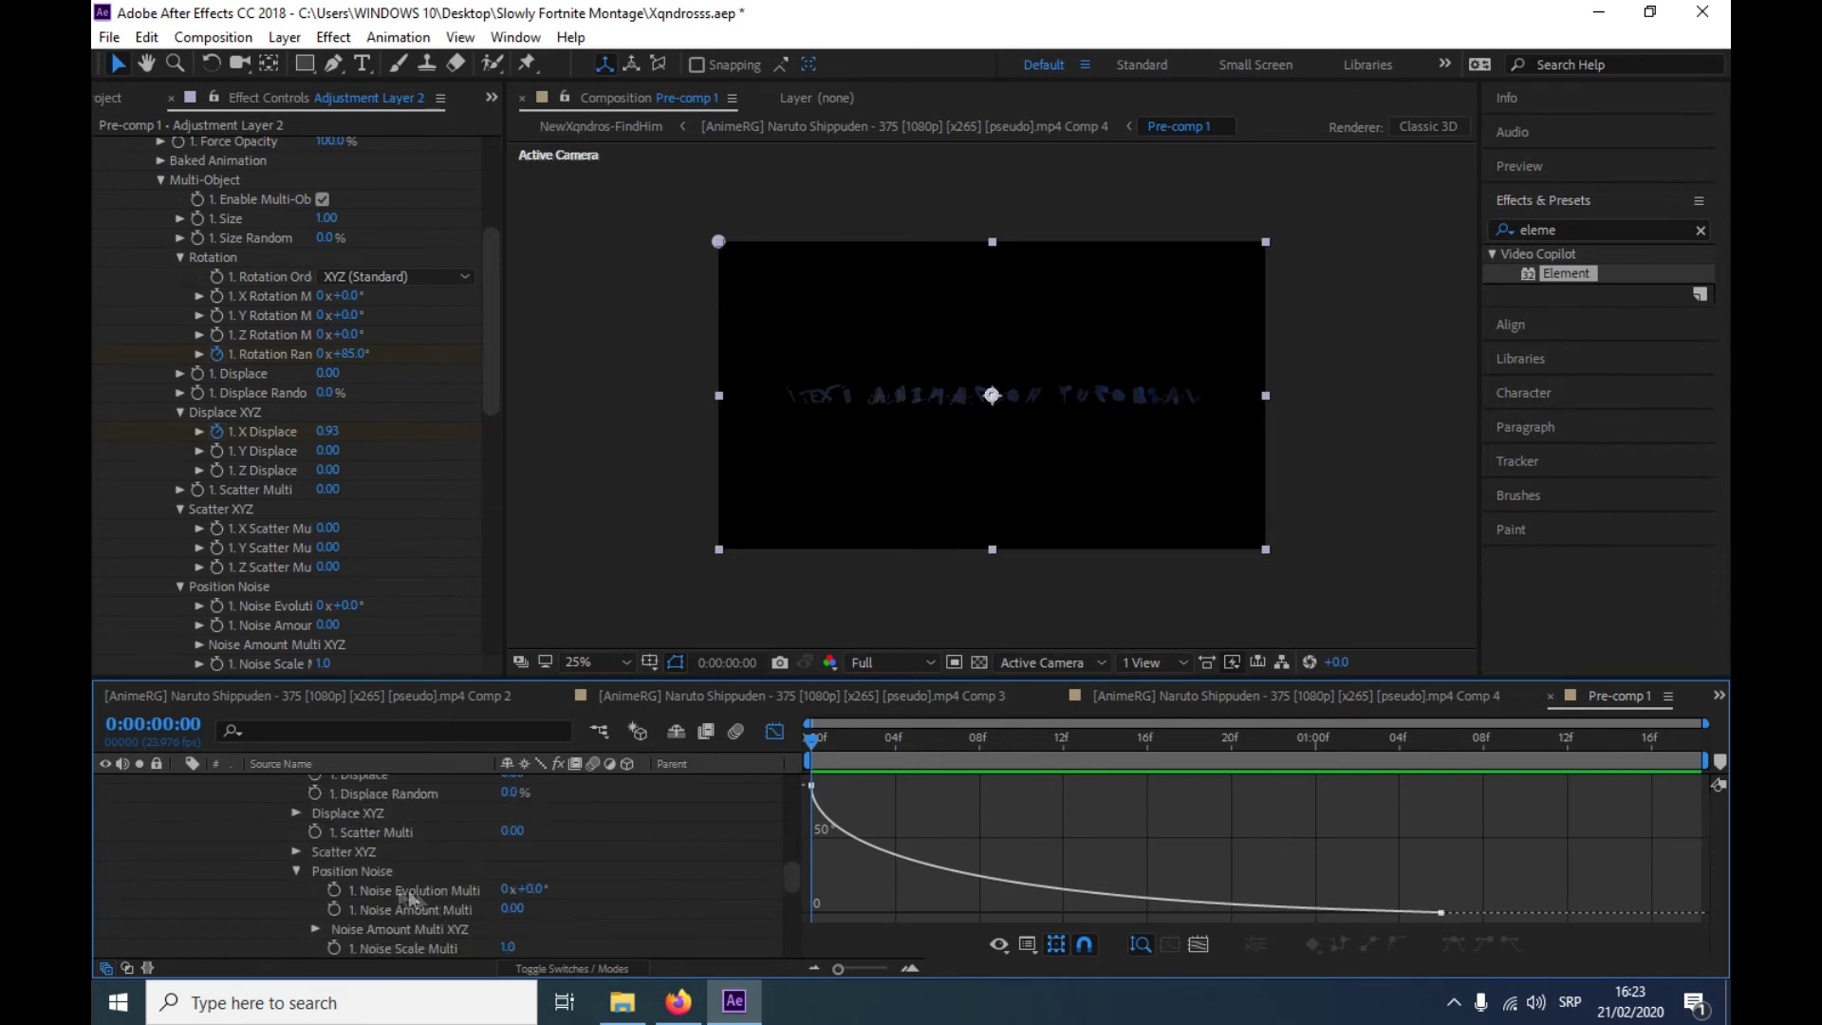
click(296, 814)
click(458, 833)
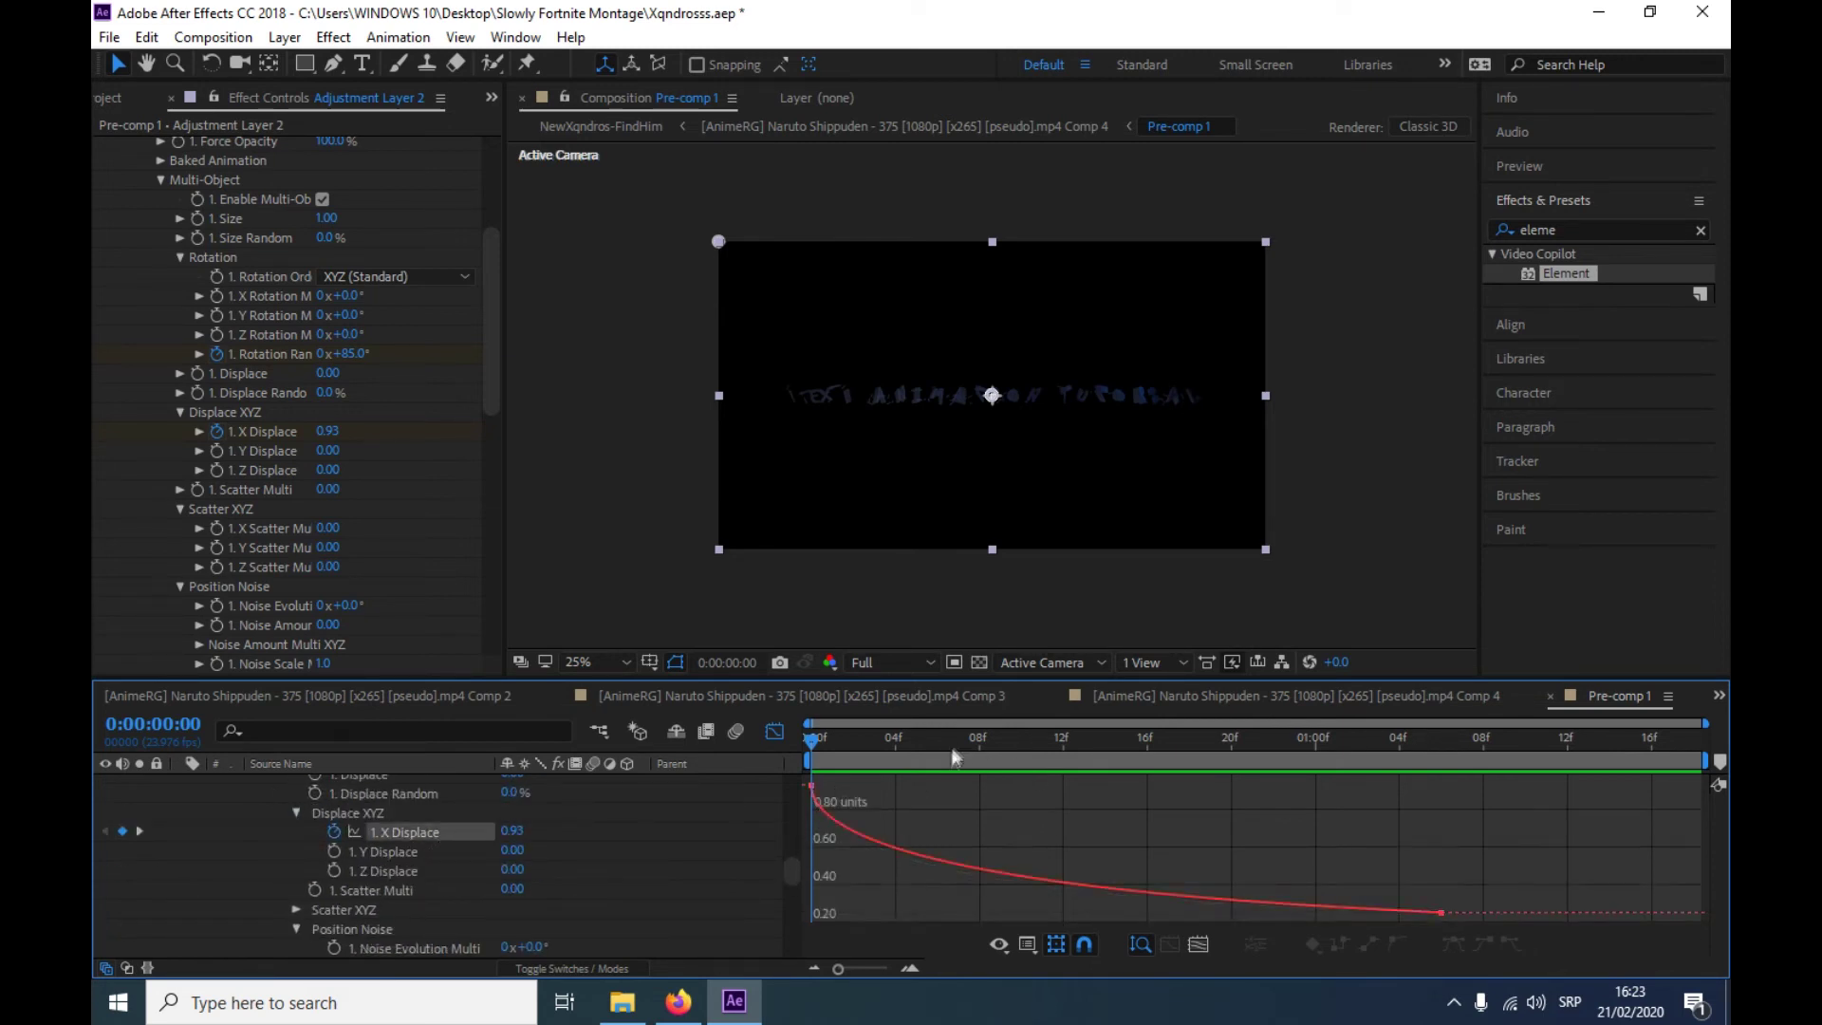
click(774, 730)
key(space)
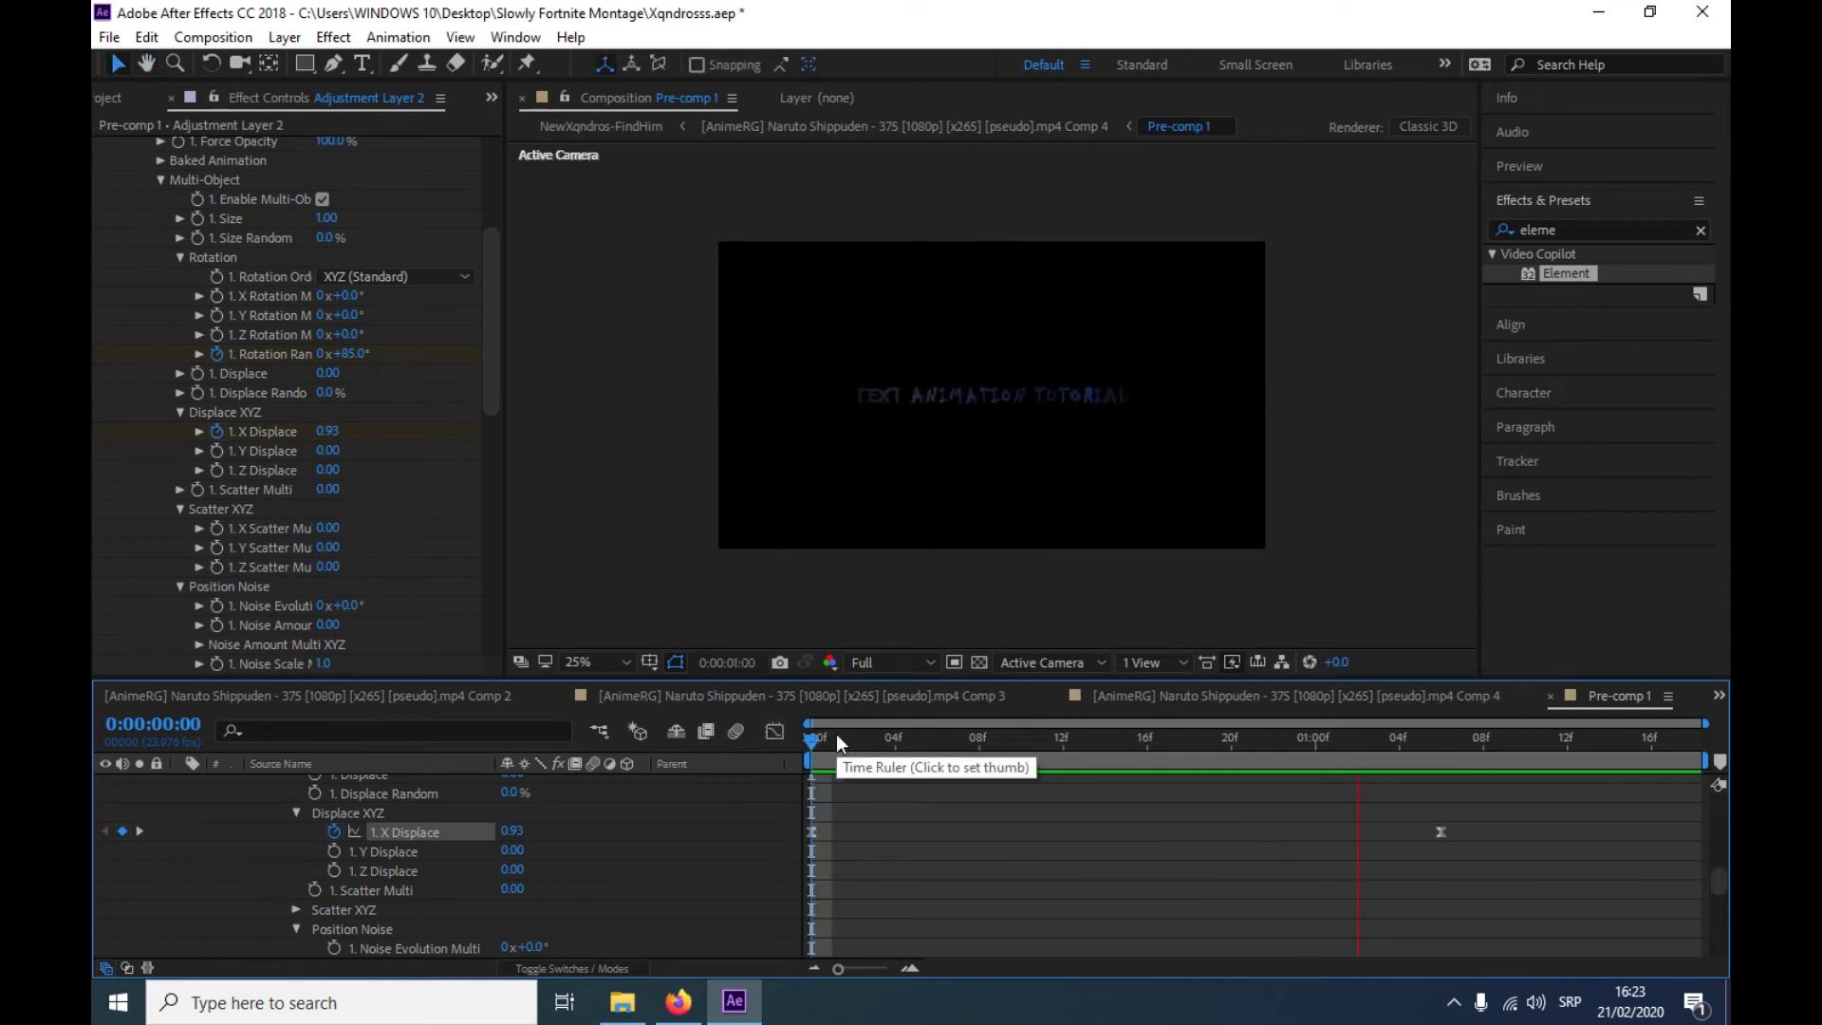
Preview the assembling title over the anime footage in Comp 4, parking back at 0:00:06:05
click(1036, 129)
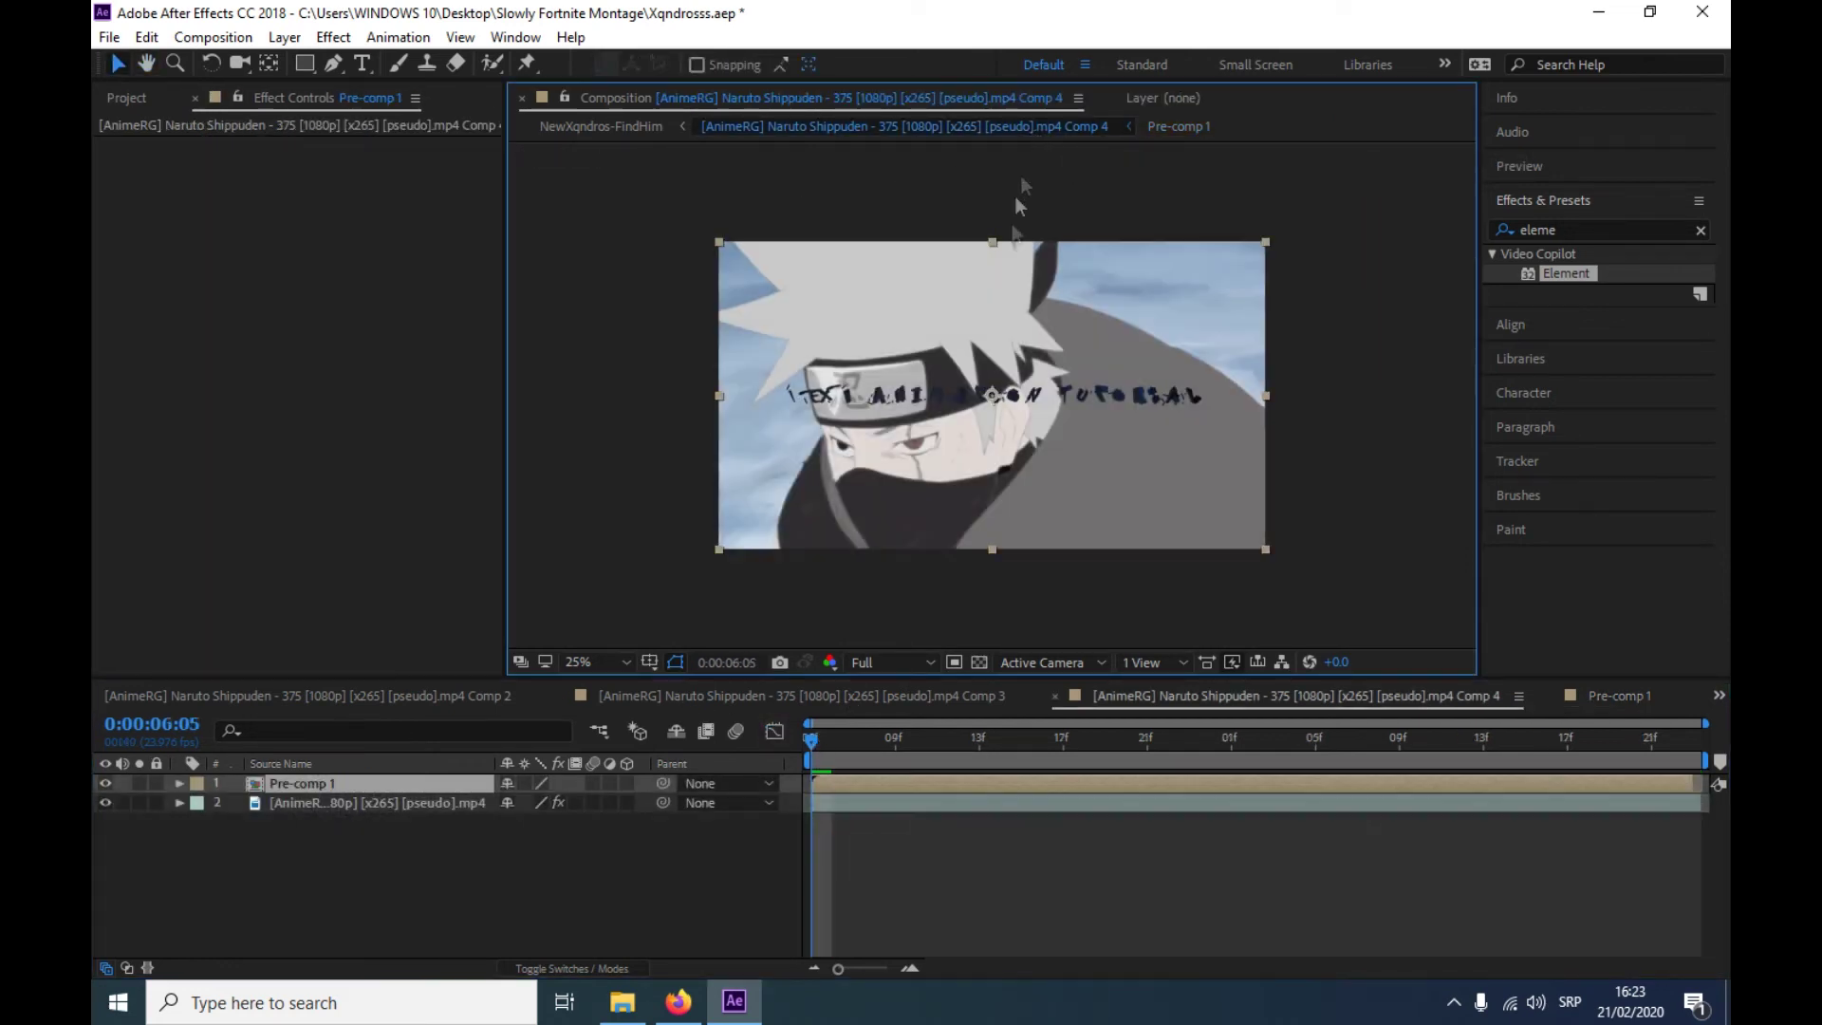
key(space)
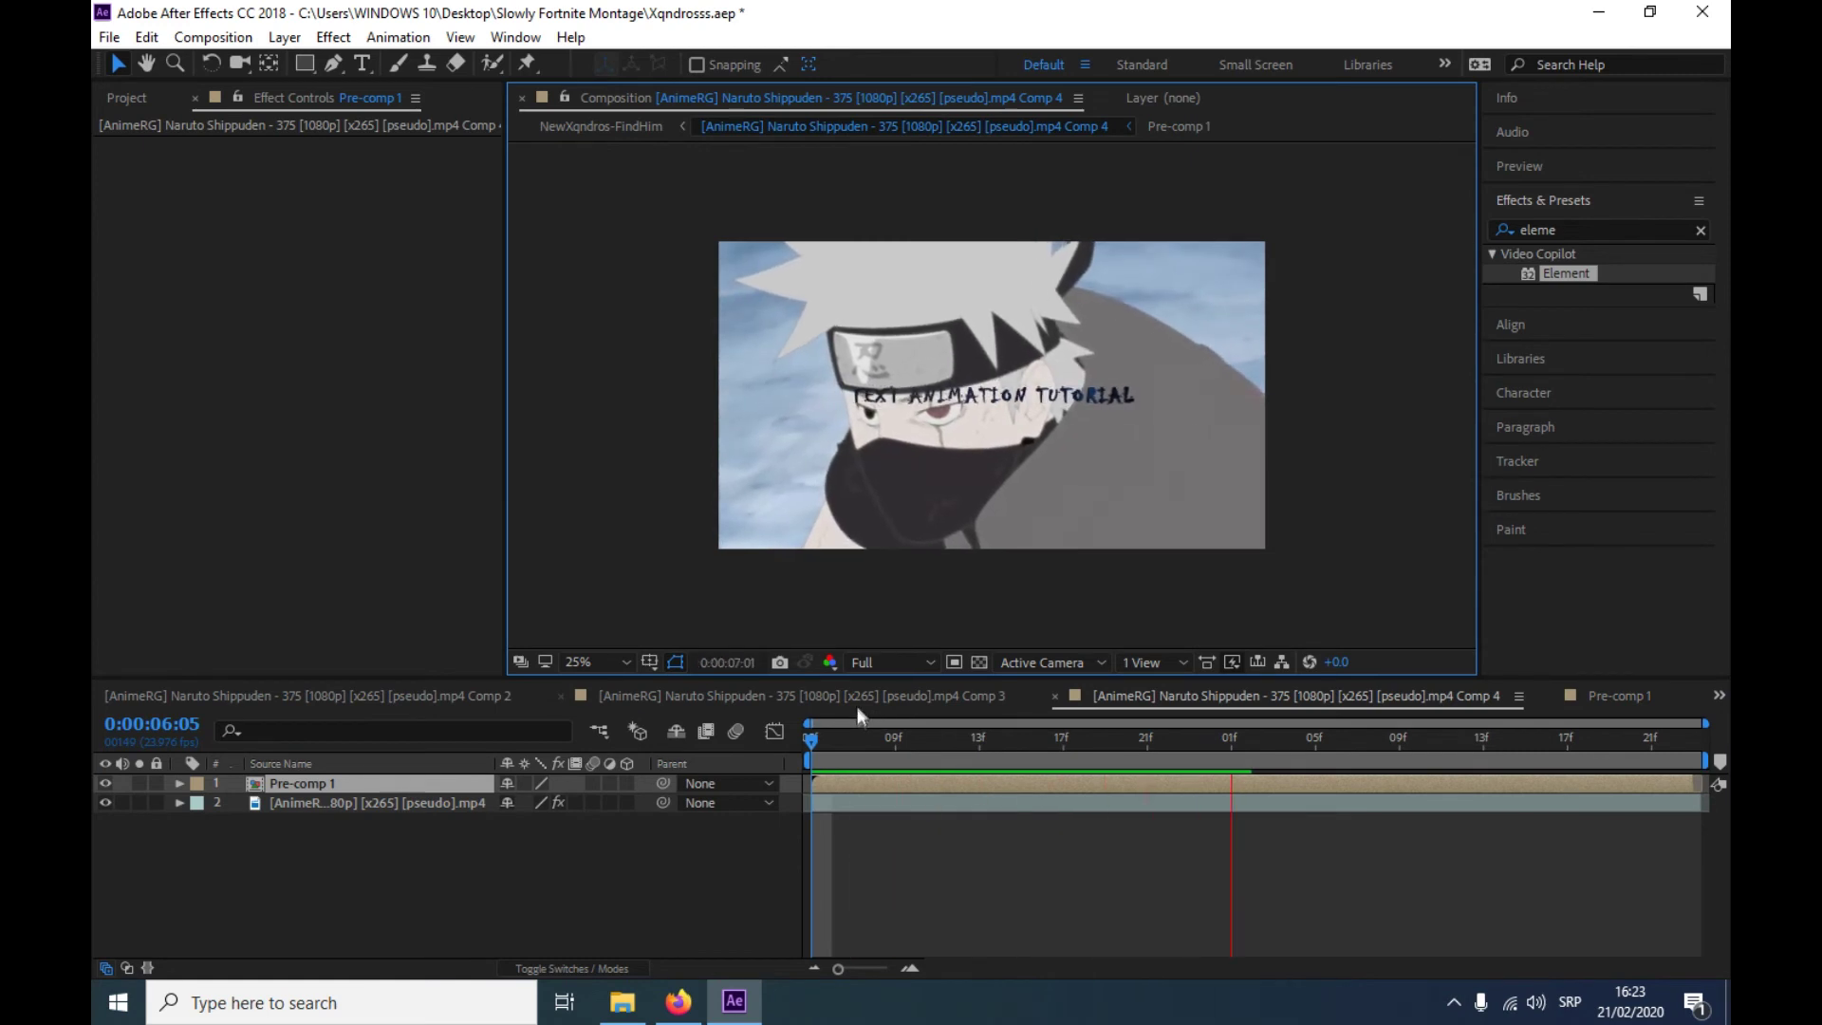
click(808, 746)
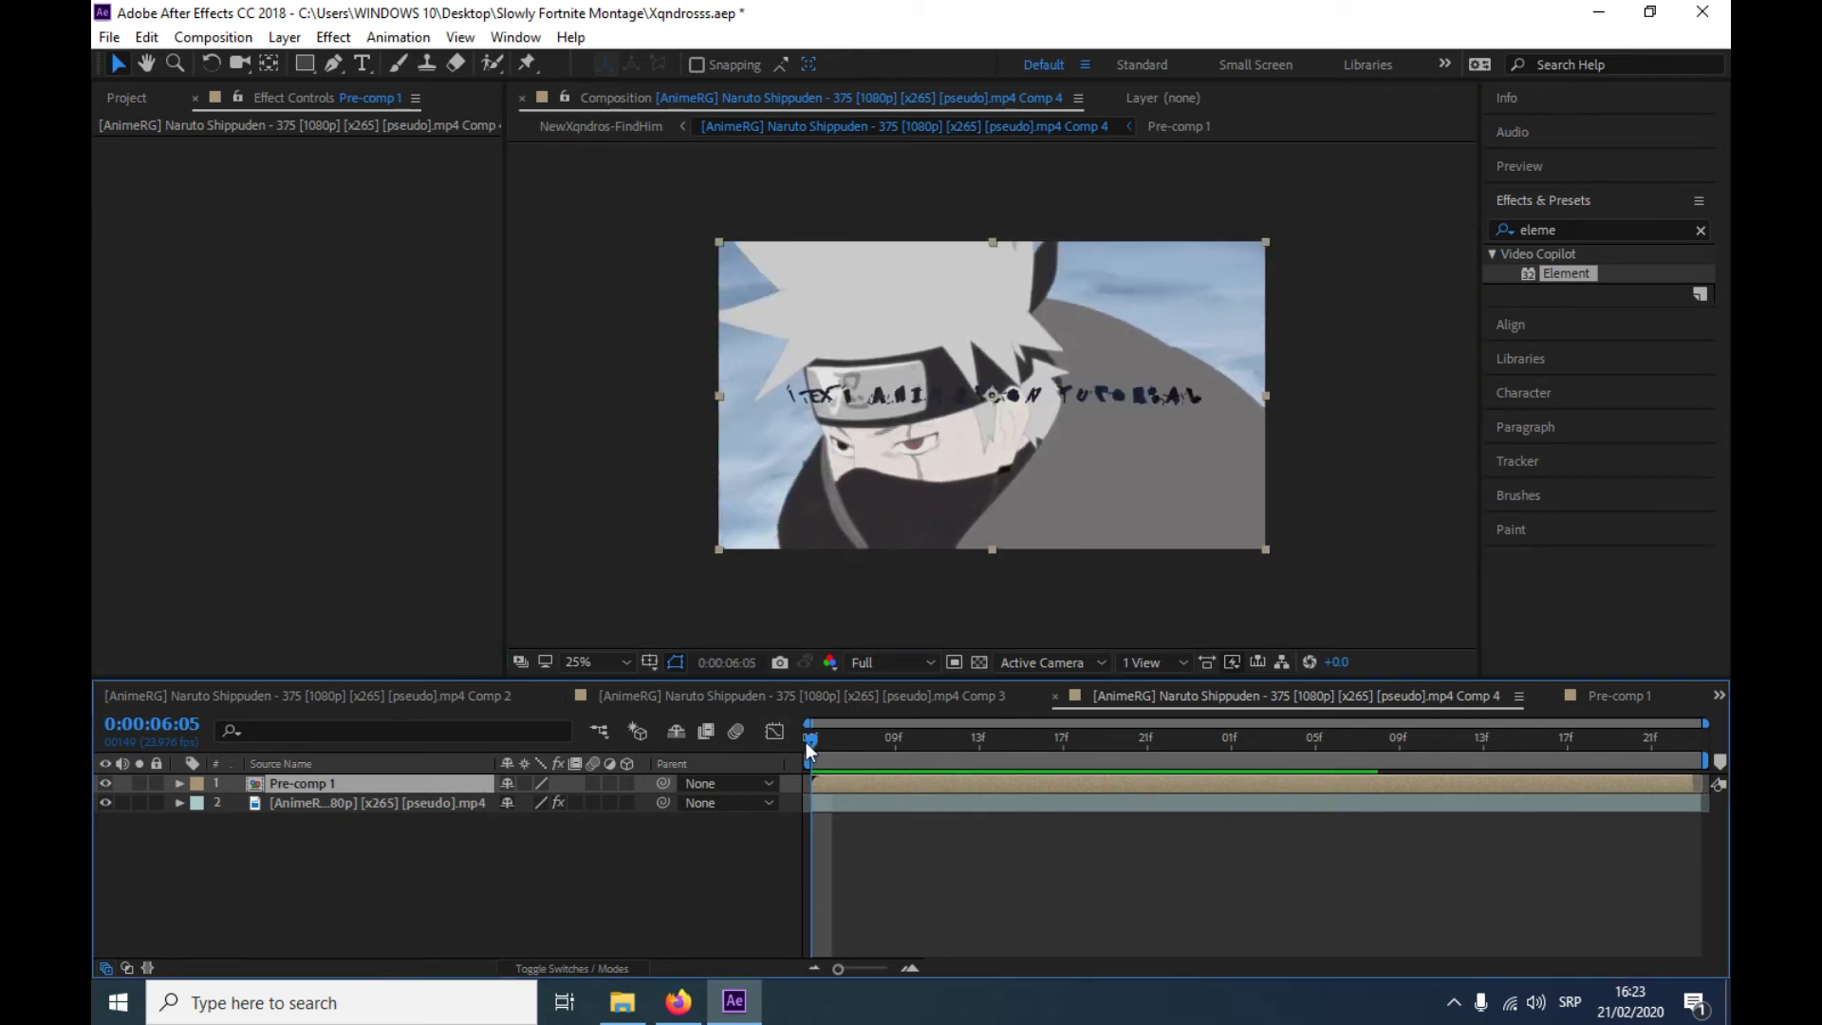
key(space)
click(1106, 745)
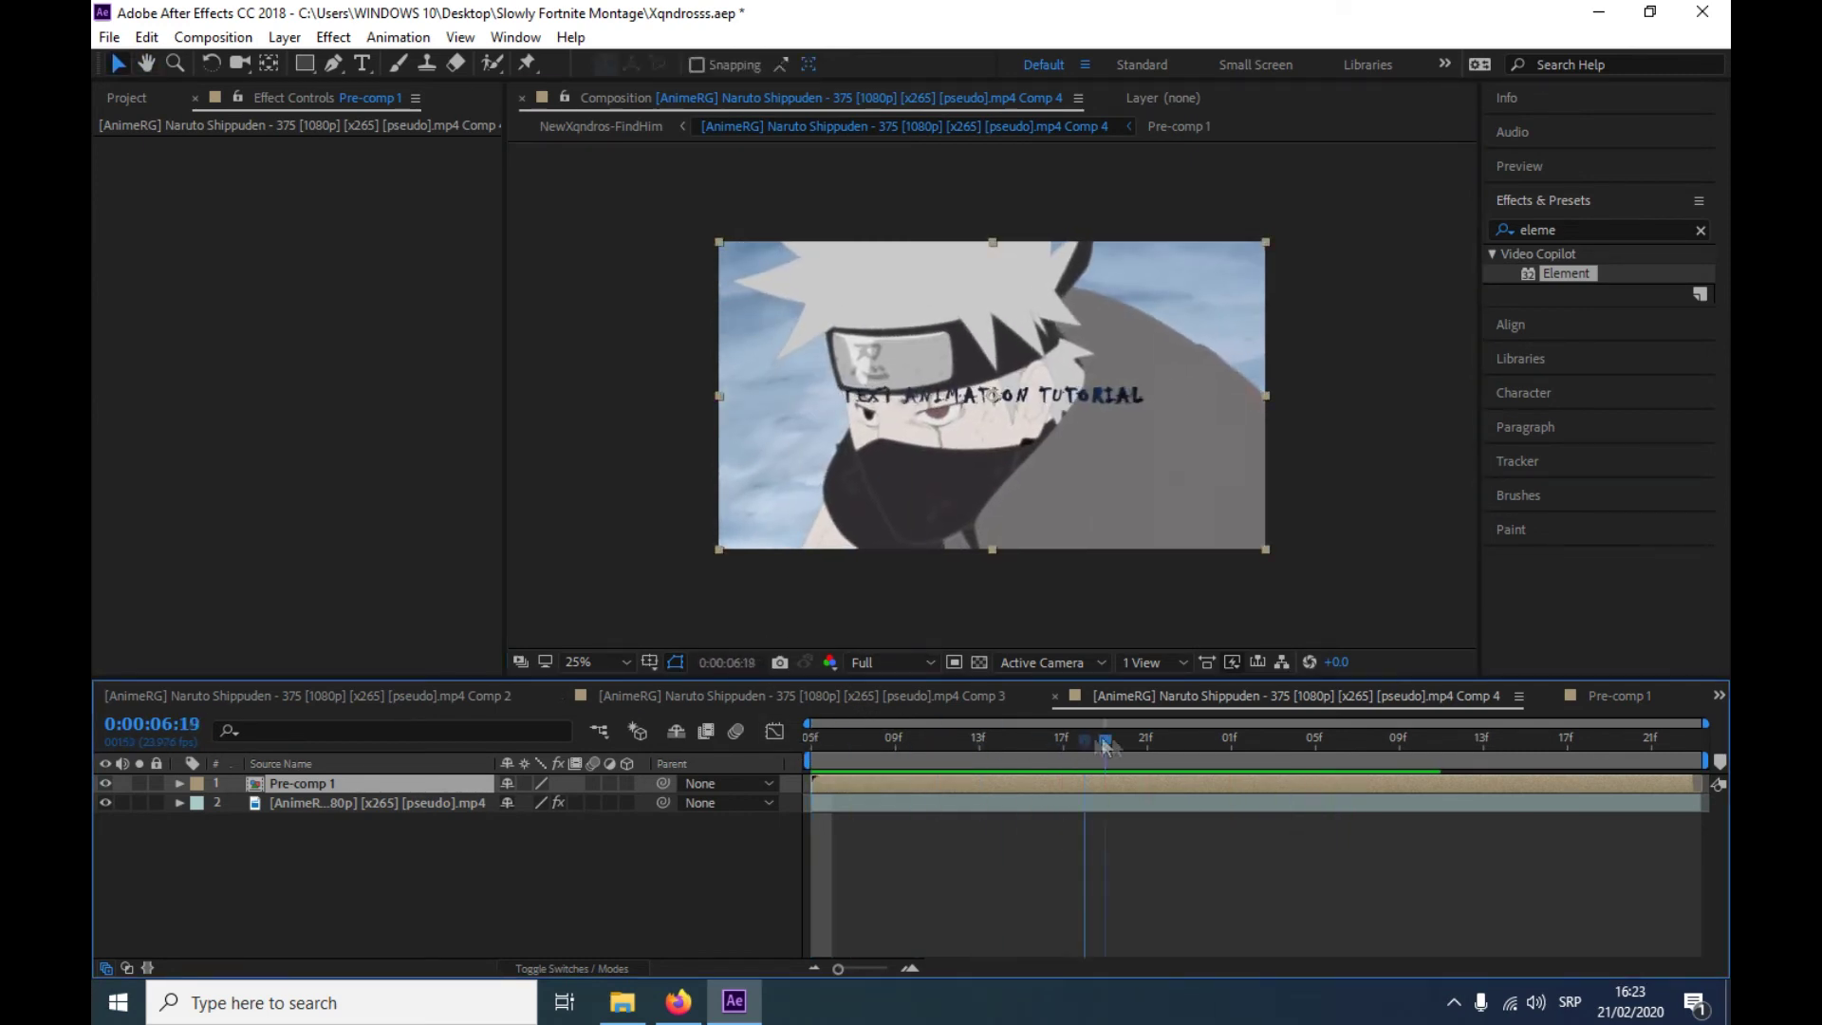
drag(1105, 745, 809, 745)
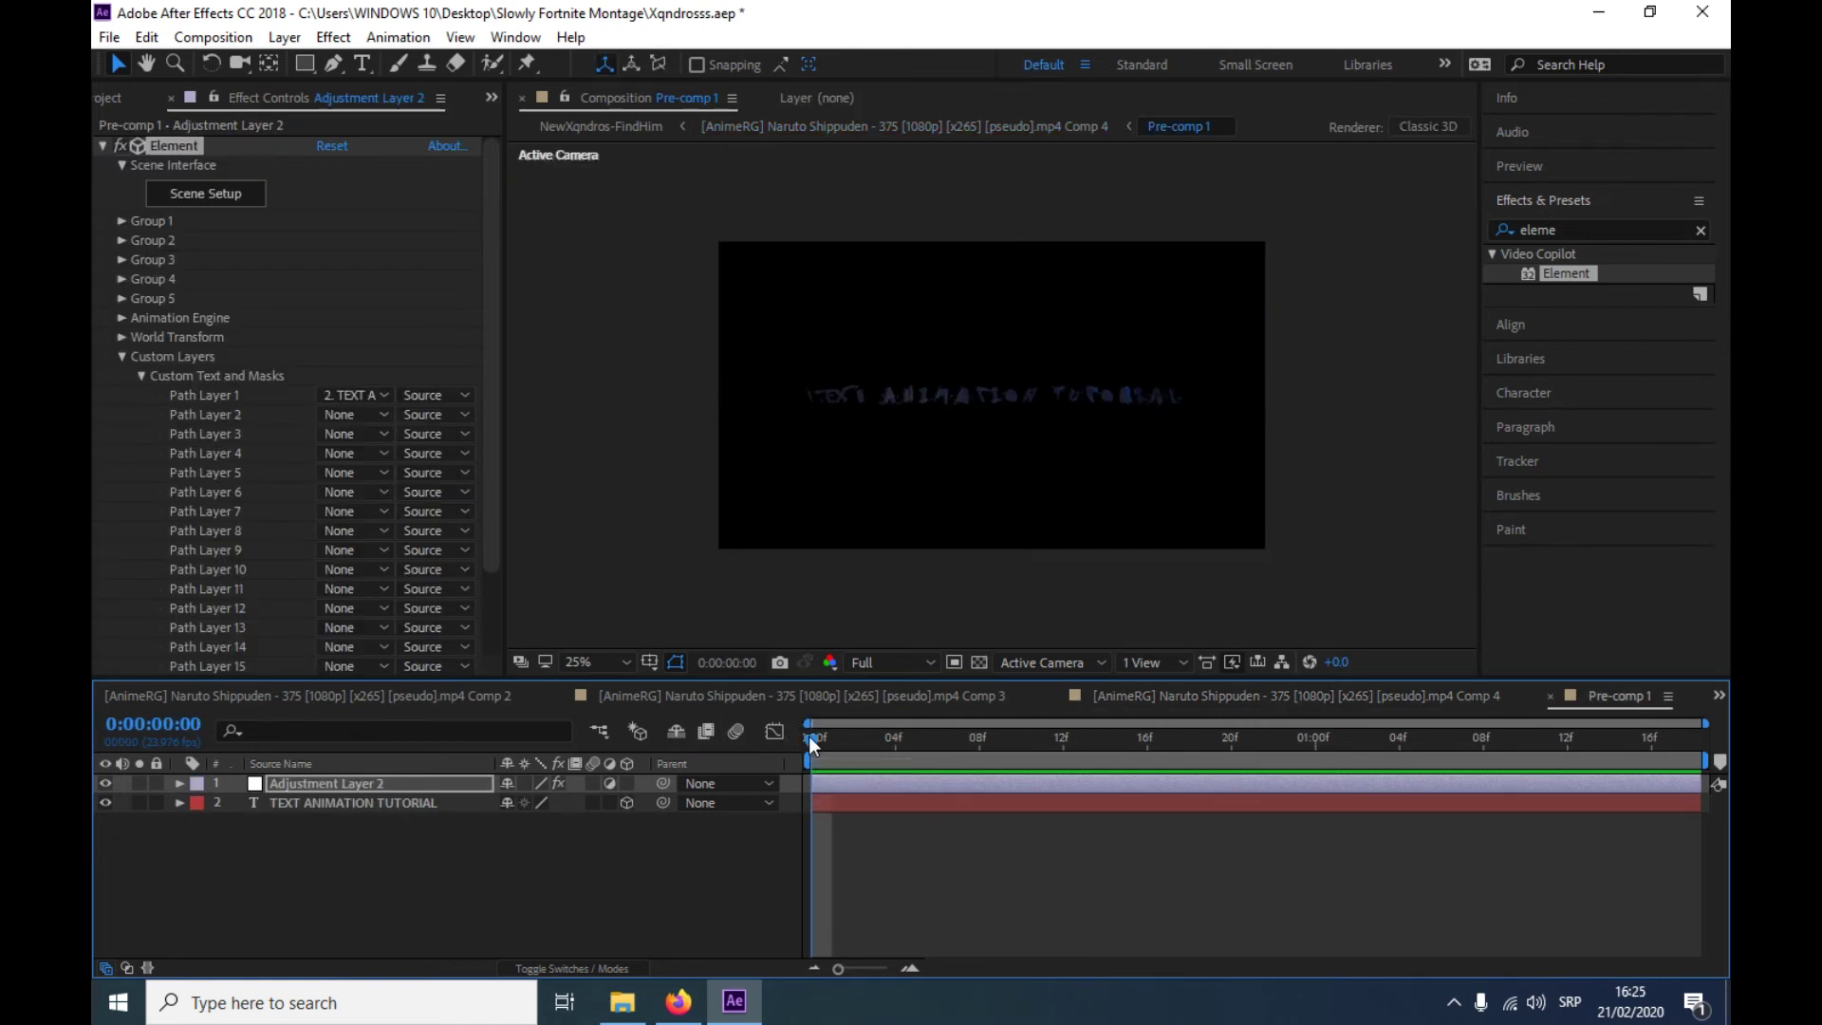
key(space)
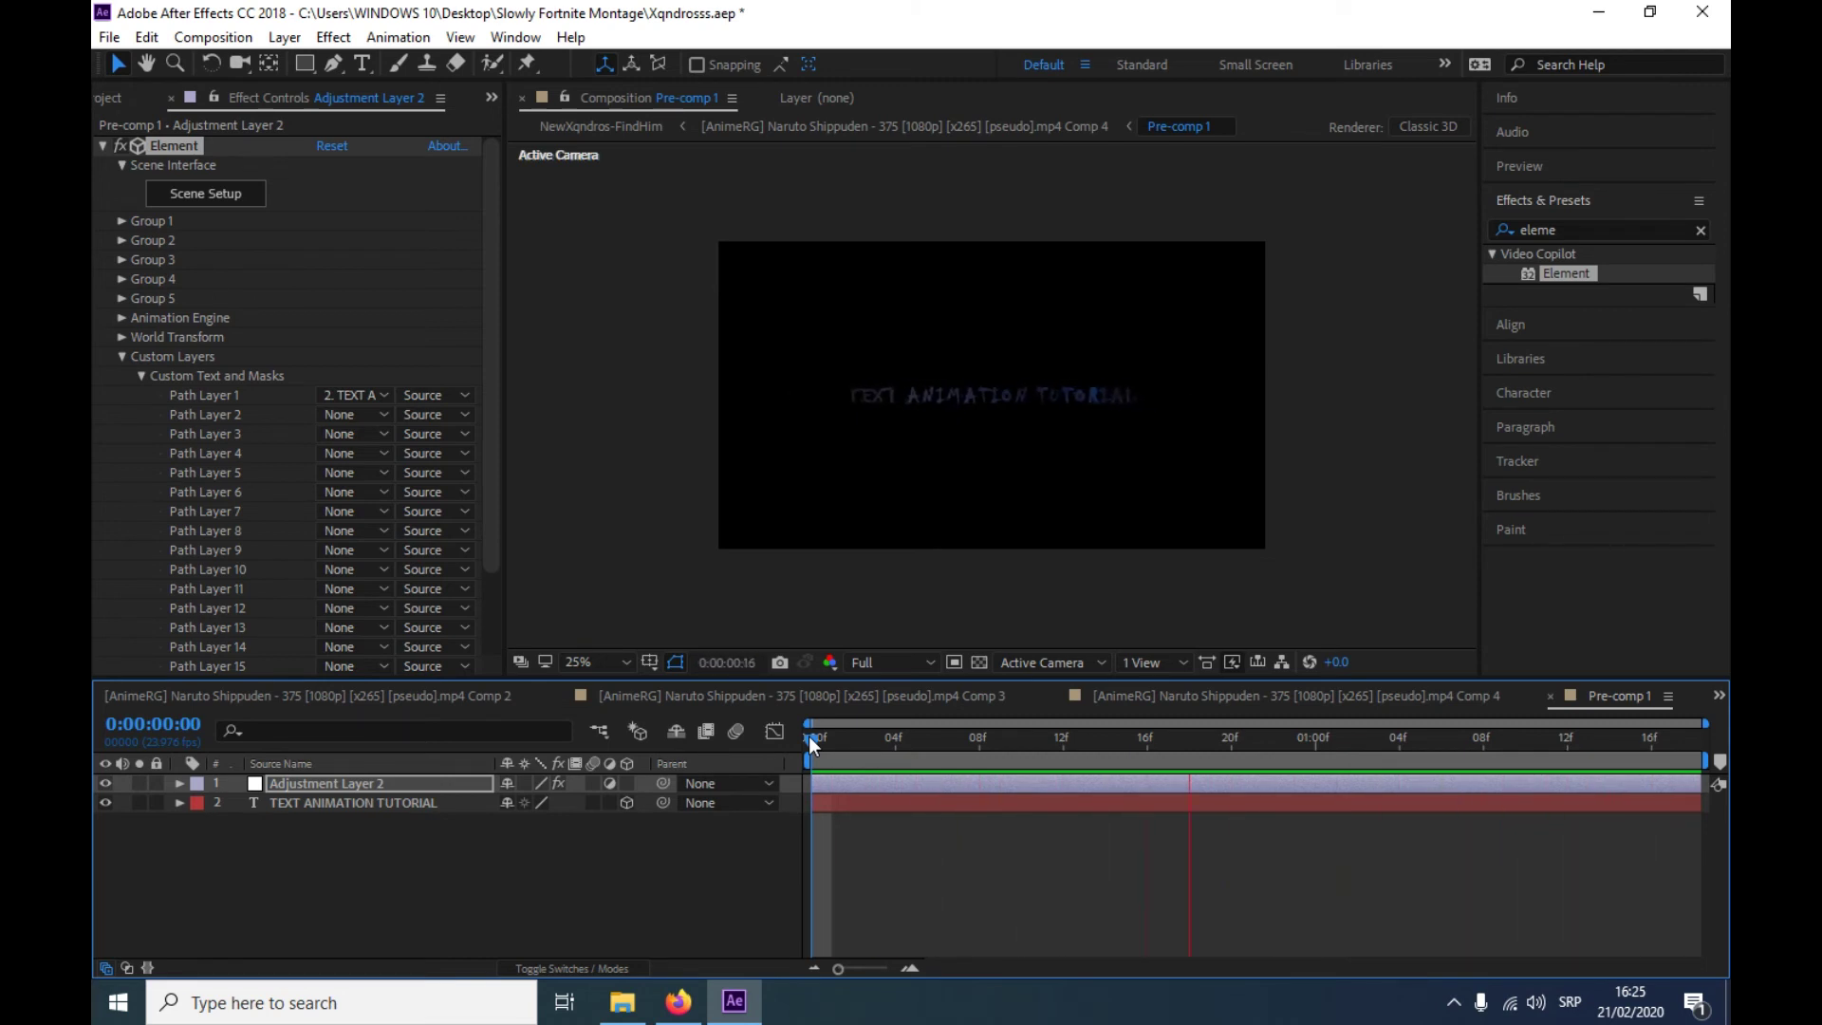
click(244, 204)
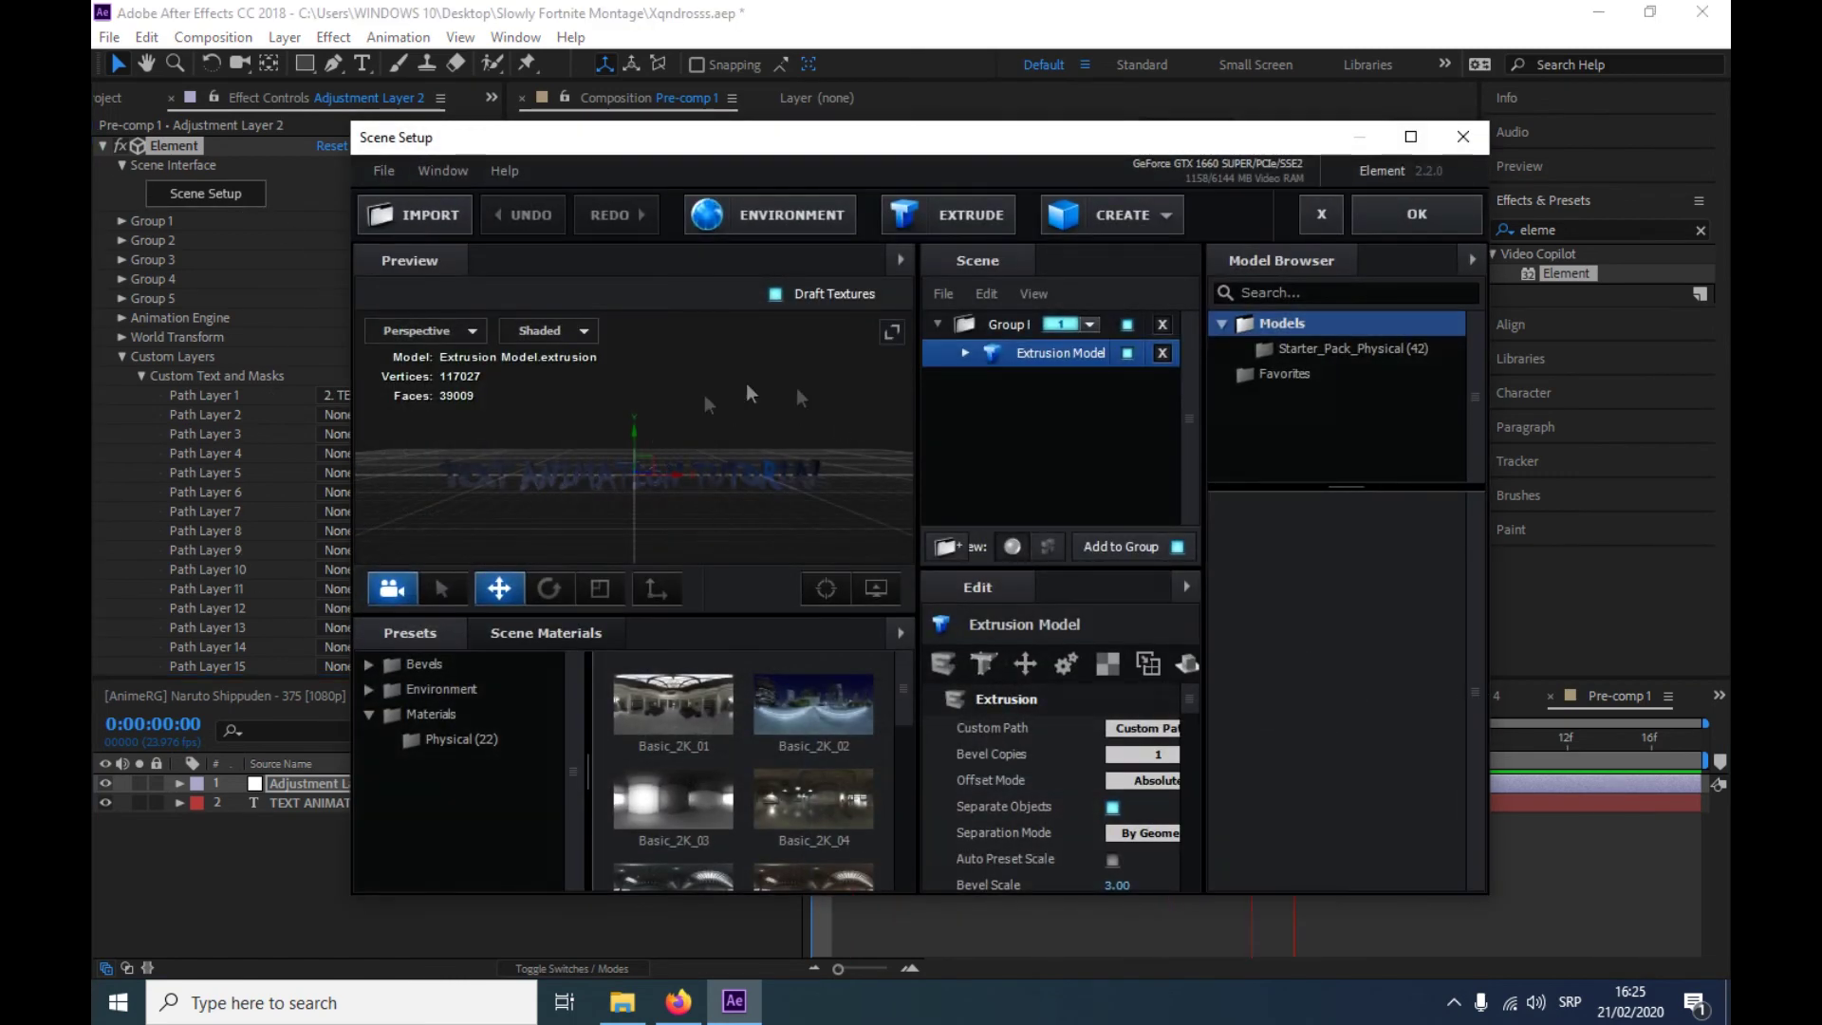
click(459, 740)
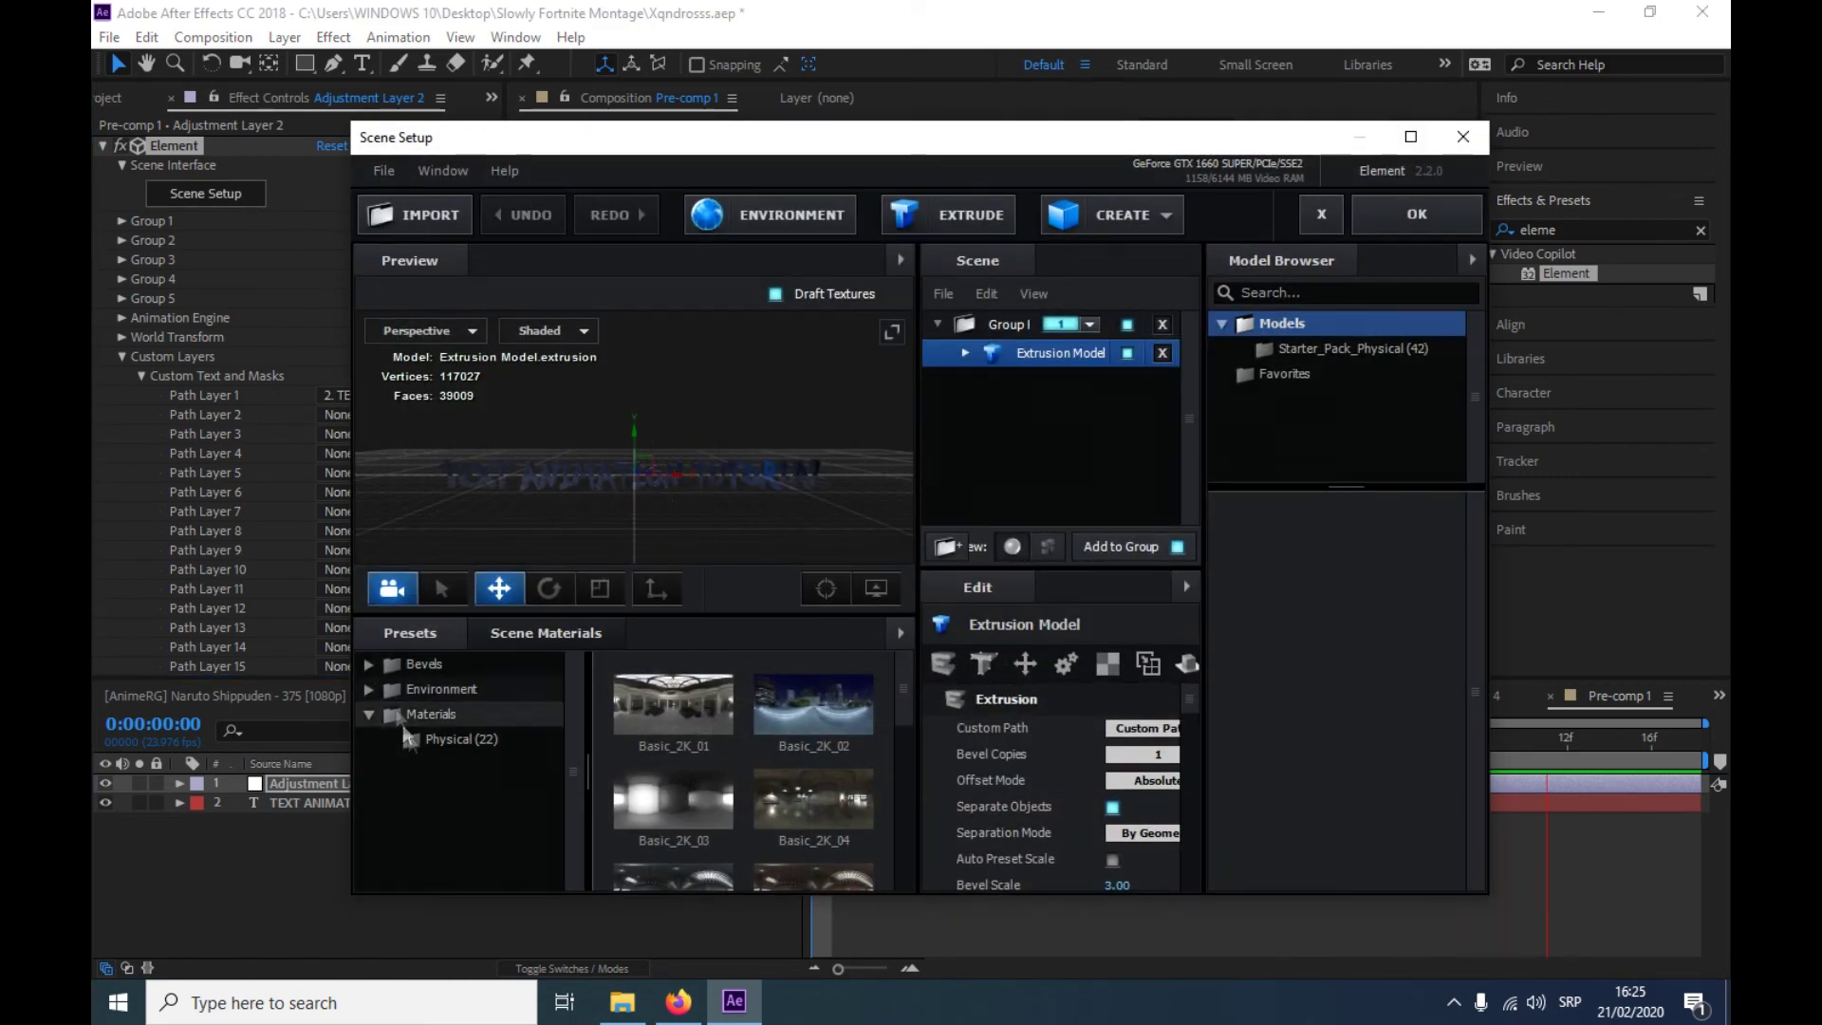
scroll(715, 760, down, 5)
scroll(709, 772, down, 5)
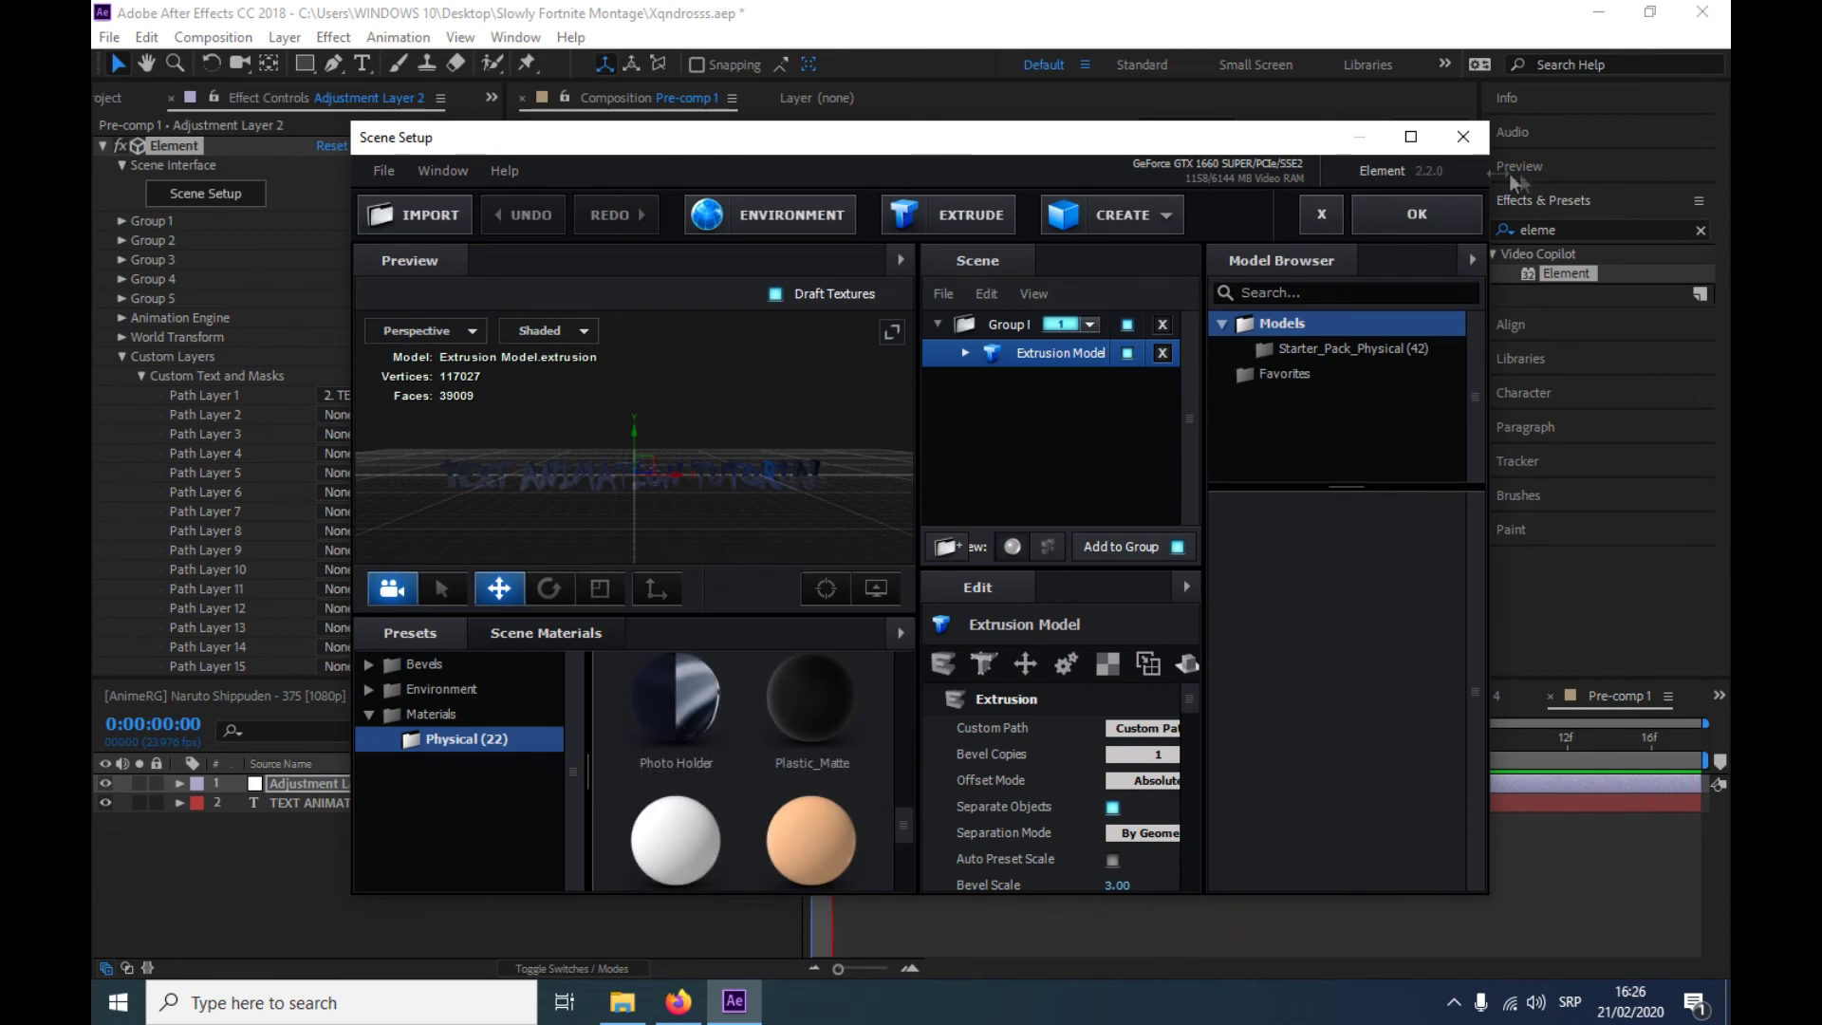
click(1449, 215)
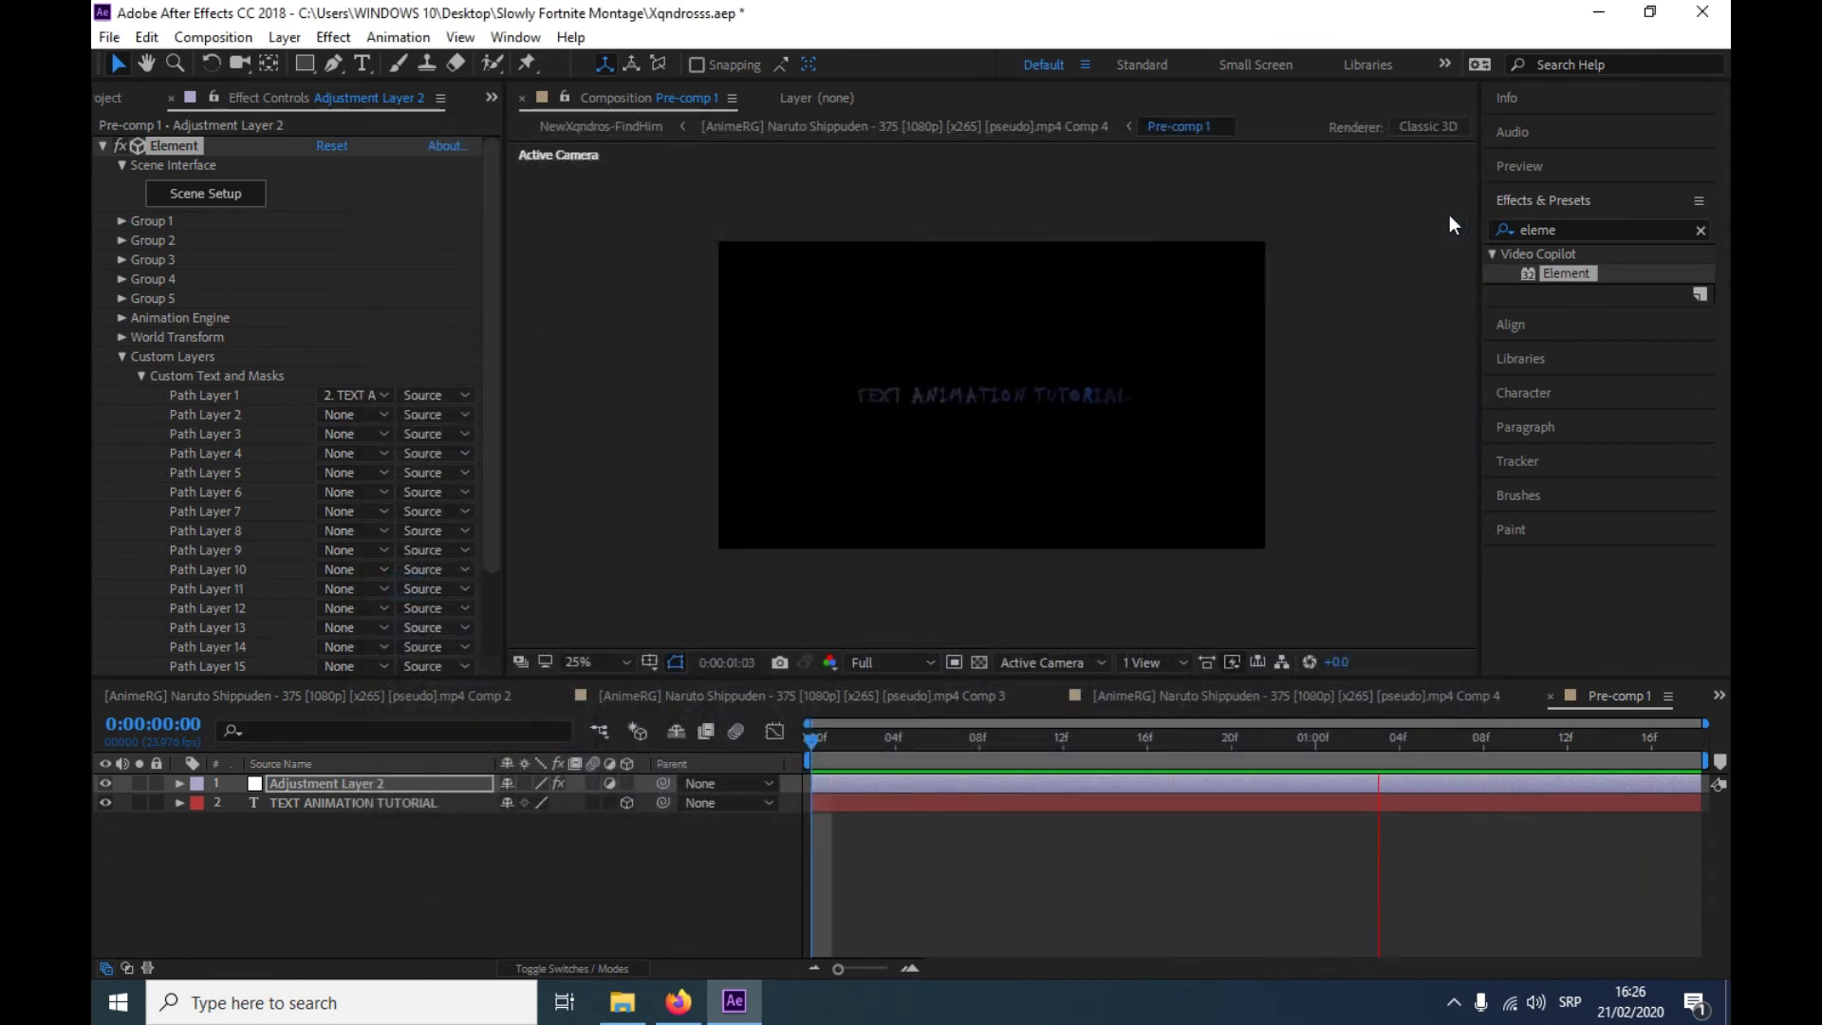